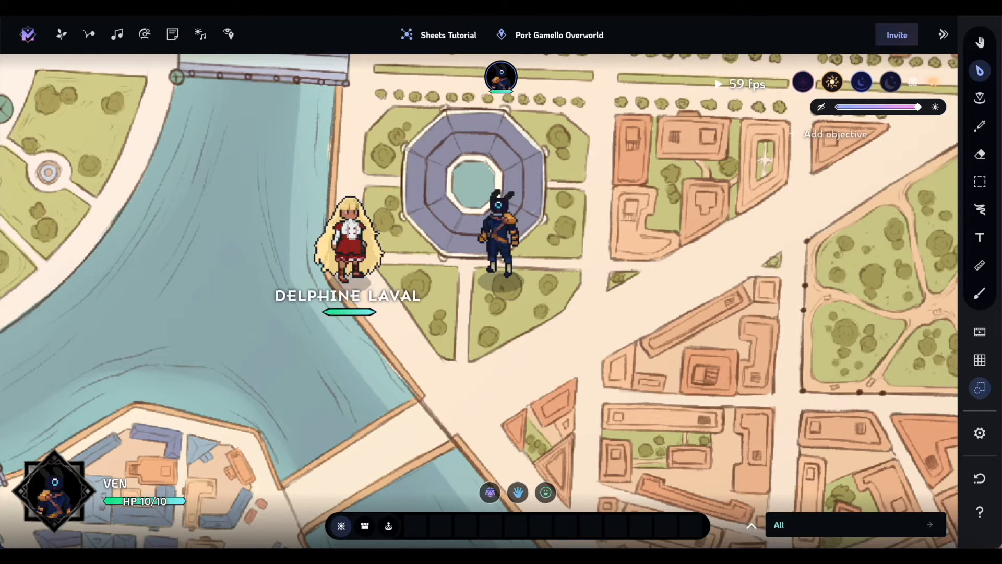
Open The Hound sheet from the list of sheets and move its window clear of the character on the map.
left_click(173, 34)
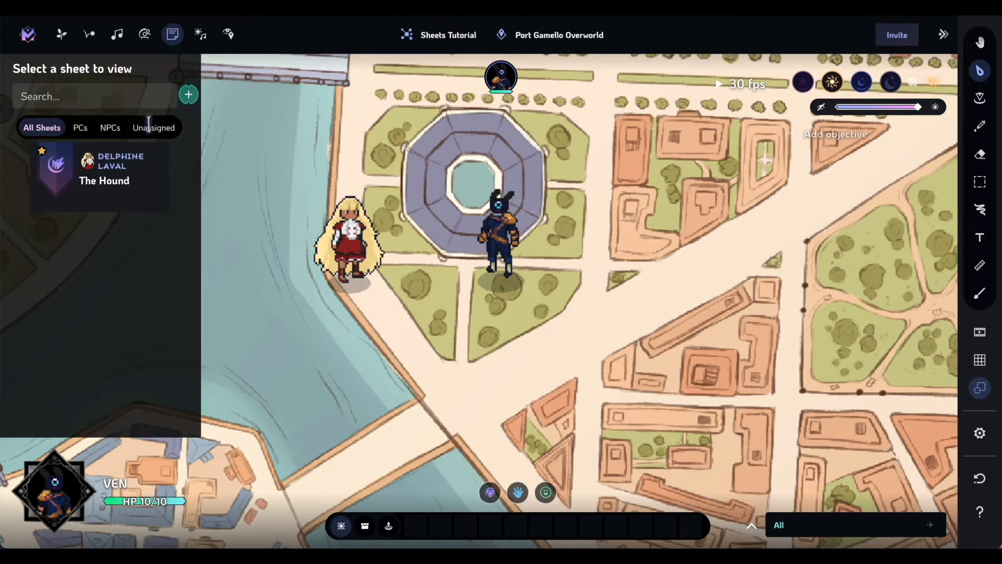
left_click(104, 183)
left_click(173, 34)
left_click_drag(290, 168, 481, 139)
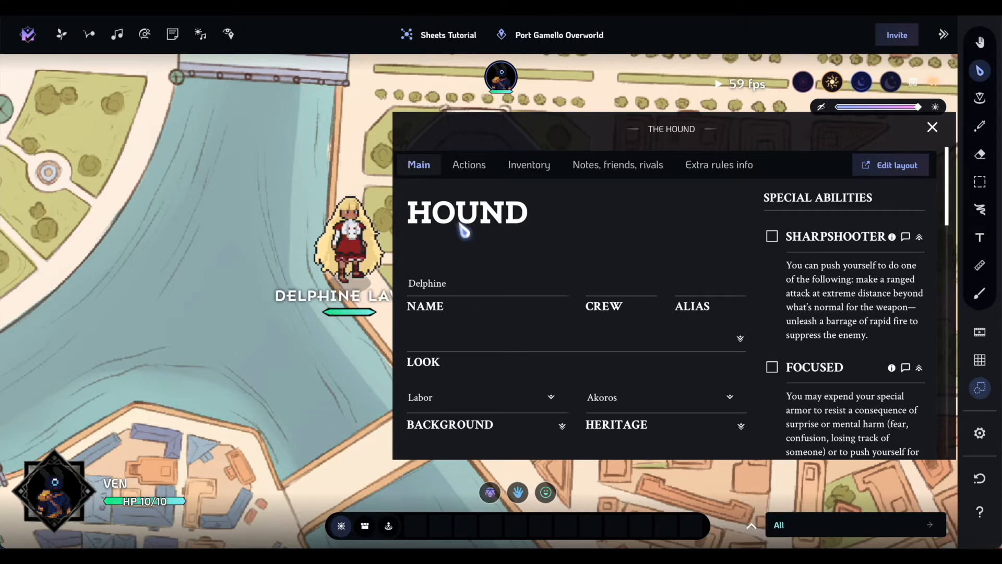
Look through the main page of The Hound sheet, including its special abilities, and close the sheet.
scroll(472, 293, "down", 1)
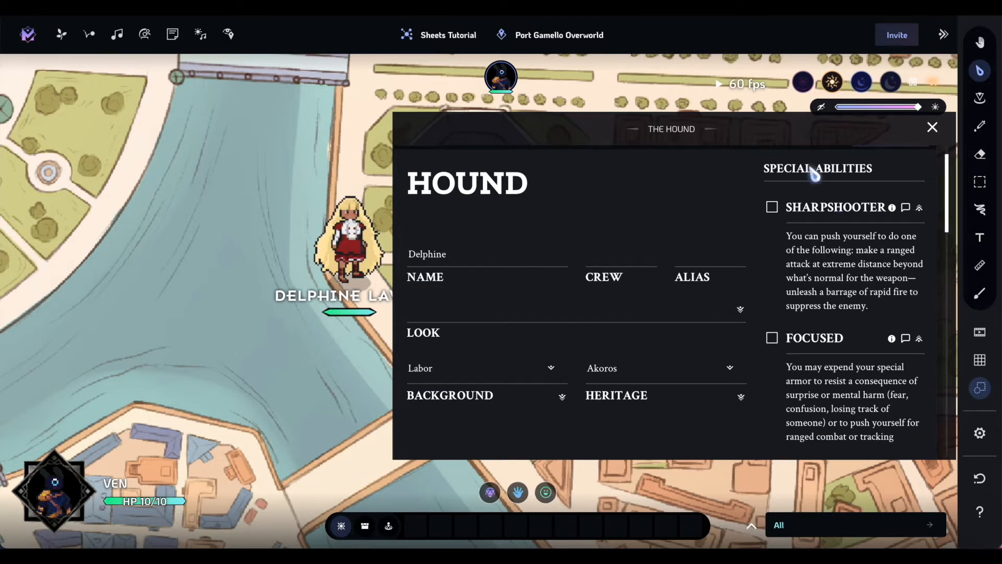
scroll(779, 203, "up", 1)
scroll(779, 203, "down", 1)
scroll(778, 204, "up", 1)
scroll(772, 395, "down", 15)
scroll(772, 395, "up", 15)
scroll(752, 429, "down", 12)
scroll(665, 250, "up", 12)
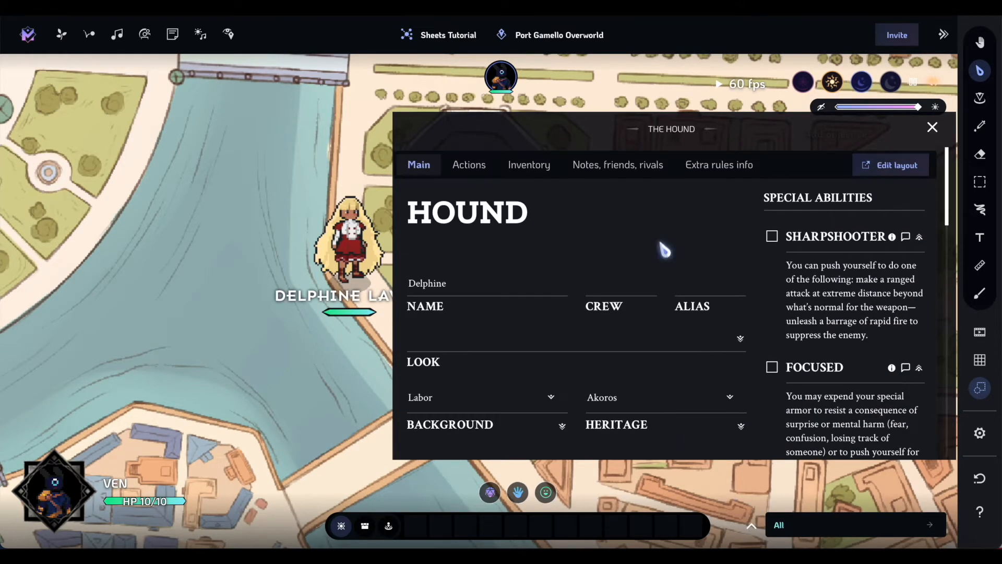
left_click(933, 128)
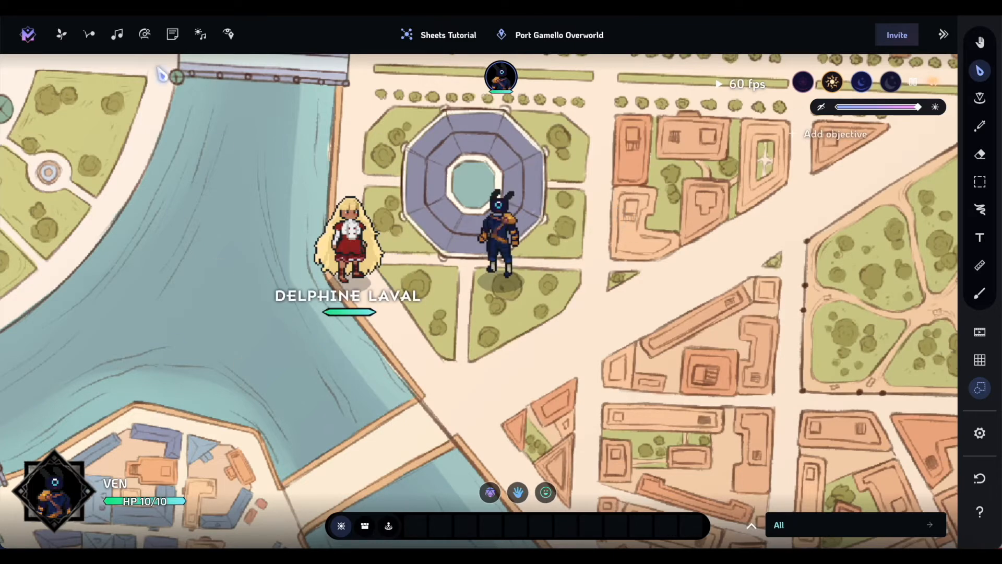
Reopen The Hound sheet from the list of sheets, and close both the sheet and the list.
left_click(172, 34)
left_click(93, 195)
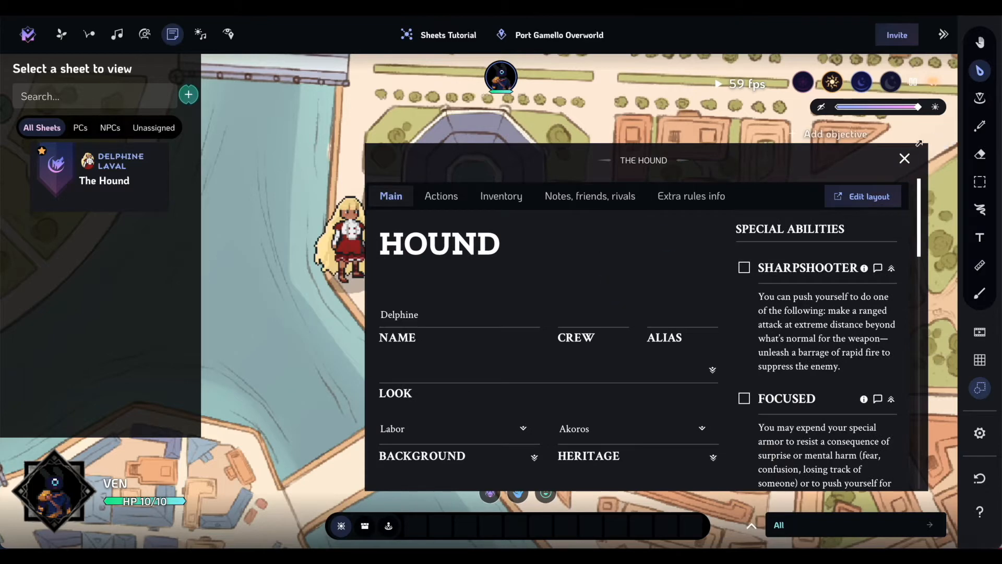
left_click(905, 158)
left_click(174, 35)
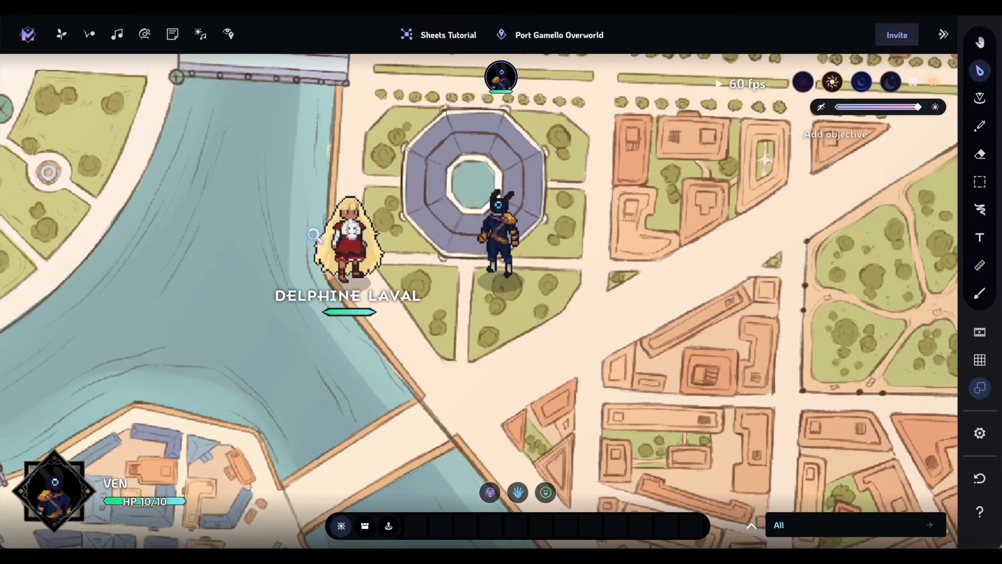
Open The Hound sheet from the blonde character's token summary, place it beside the token and set the alias to Ghost.
left_click(346, 235)
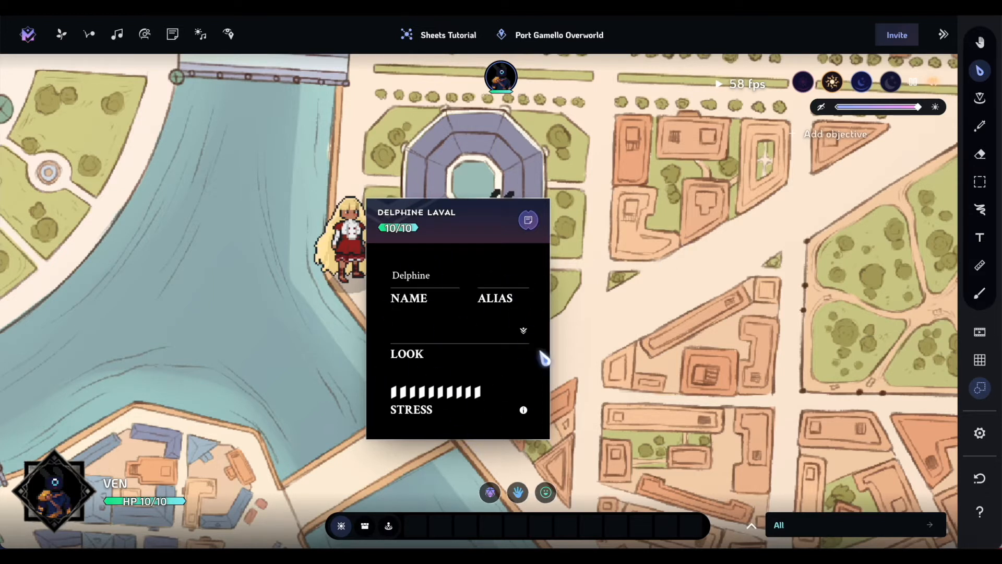
left_click(529, 220)
left_click_drag(597, 174, 824, 143)
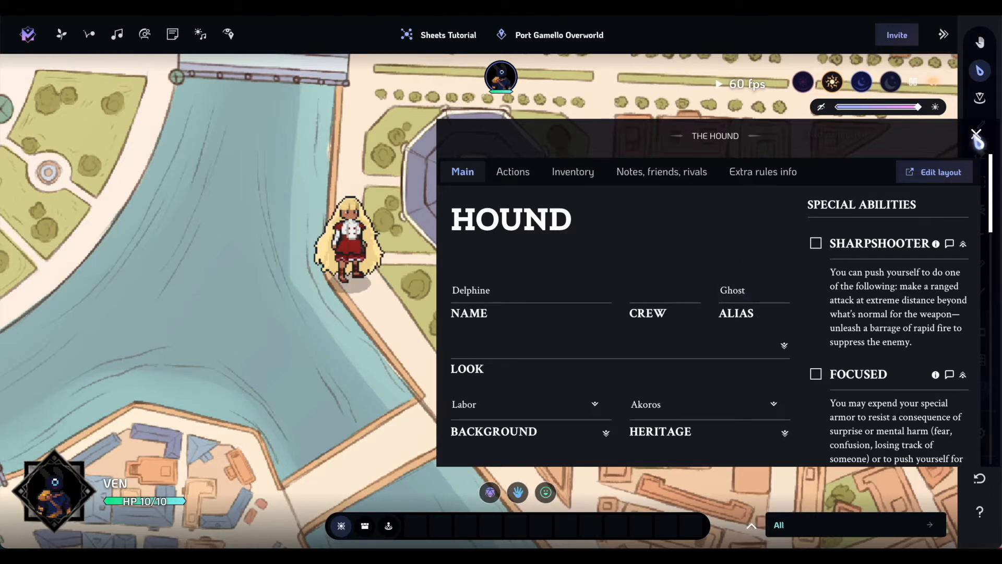
Show the blonde character's token summary beside the full Hound sheet, compare their fields, and close both.
left_click(355, 235)
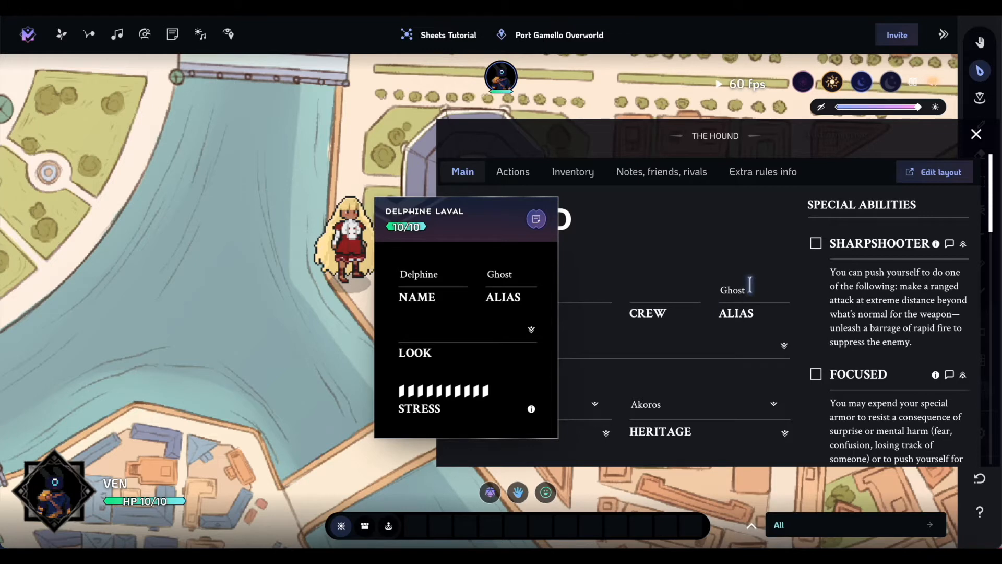
scroll(750, 336, "down", 3)
scroll(776, 399, "up", 3)
scroll(778, 399, "down", 1)
scroll(778, 400, "up", 1)
scroll(757, 377, "down", 3)
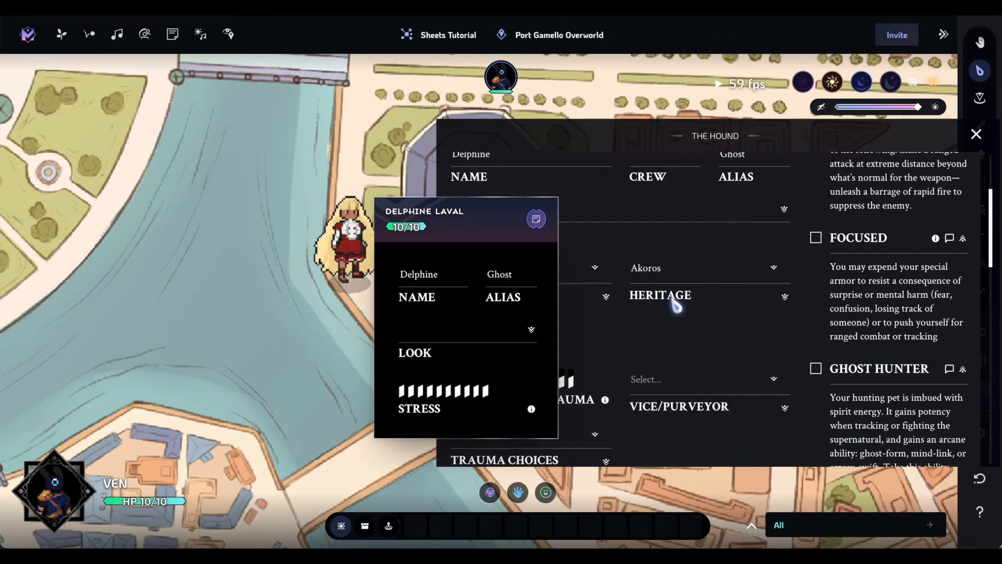
scroll(786, 220, "up", 2)
scroll(733, 261, "up", 1)
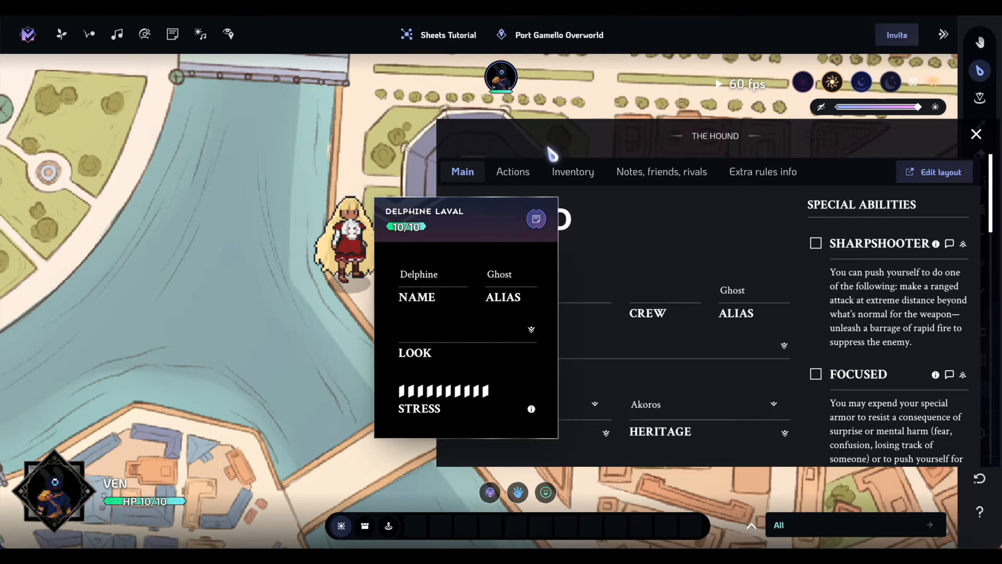
left_click(344, 241)
left_click(969, 139)
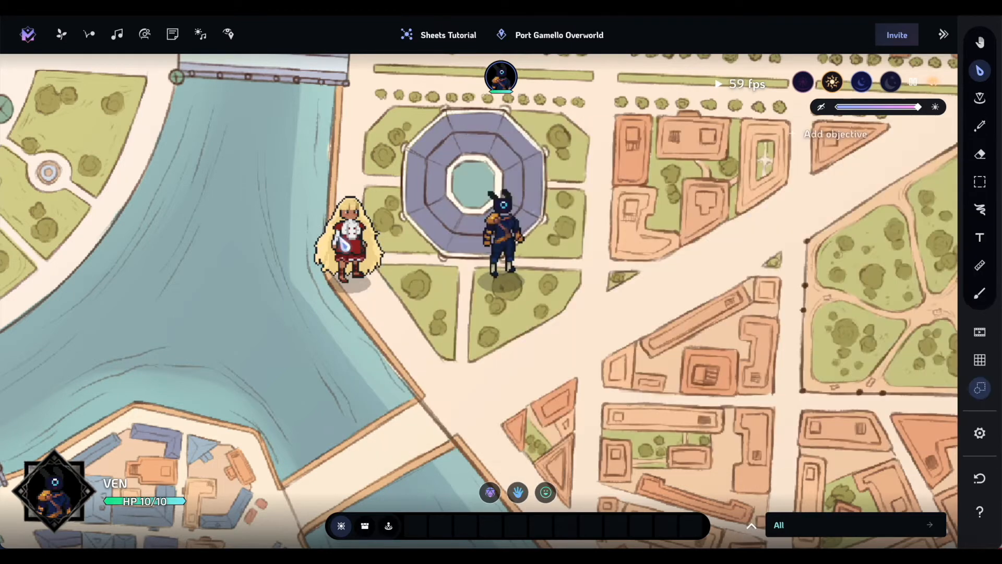
Take control of the blonde character and walk her around the riverbank beside the octagonal building.
left_click(351, 283)
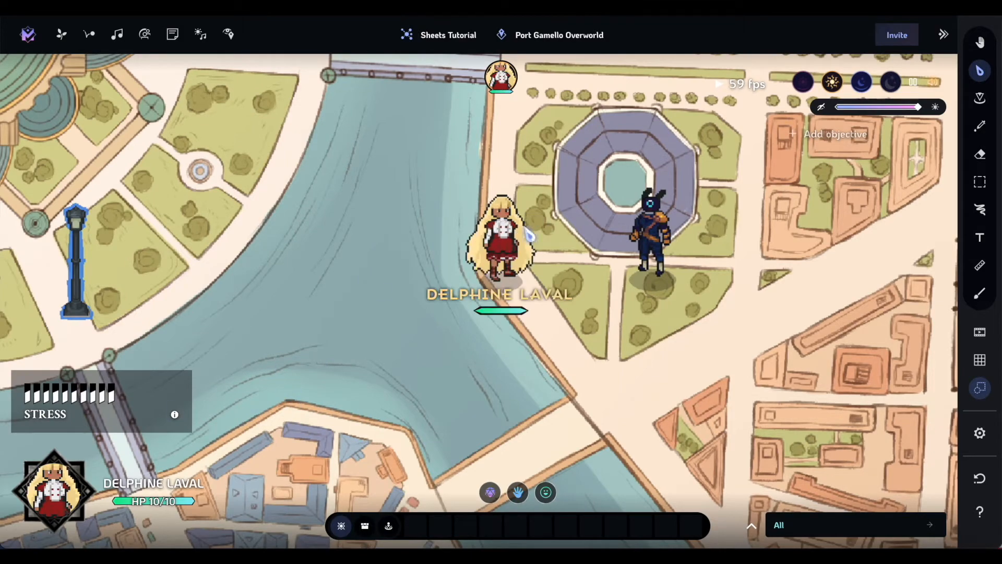
key("w")
key("a")
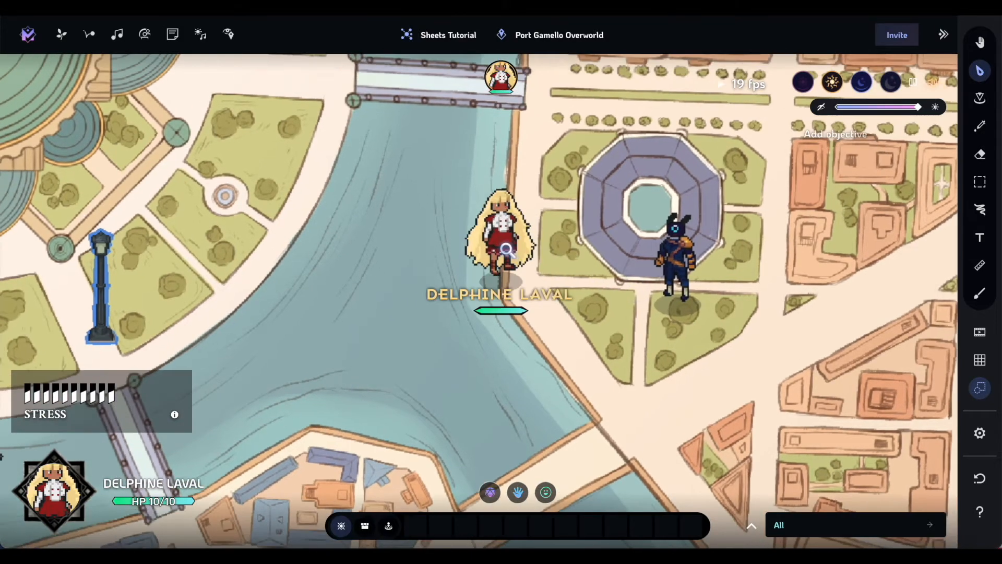
key("d")
key("s")
key("d")
key("a")
key("w")
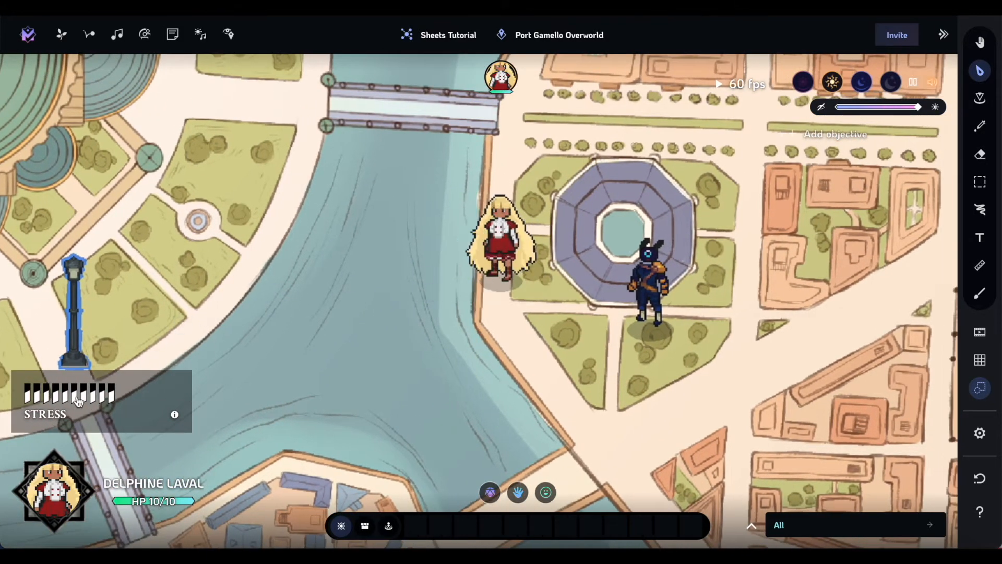
Try the on-screen Stress counter by marking five boxes, reducing it to one, raising it again and clearing it.
left_click(64, 401)
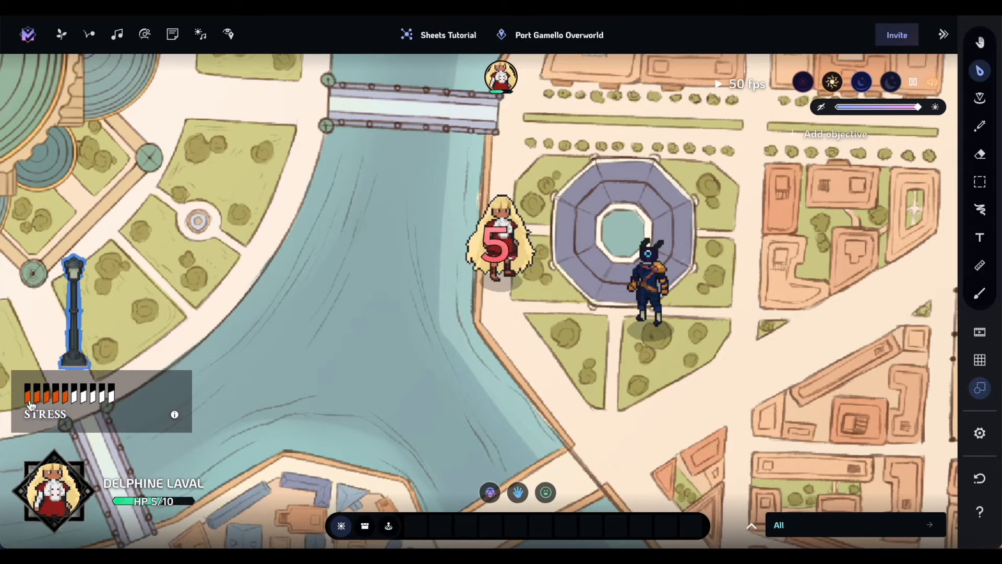
left_click(30, 401)
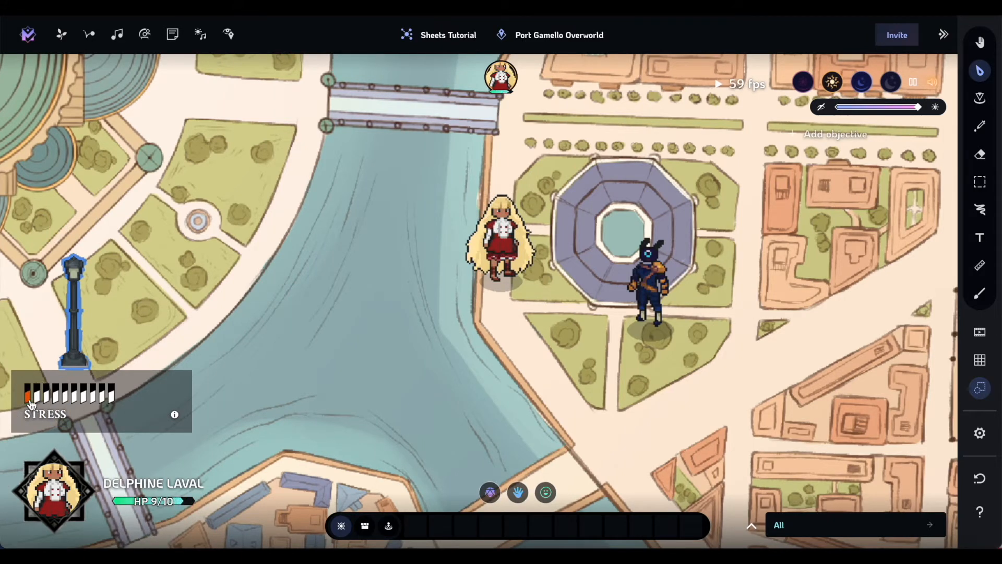
left_click(69, 405)
left_click(29, 402)
left_click(29, 403)
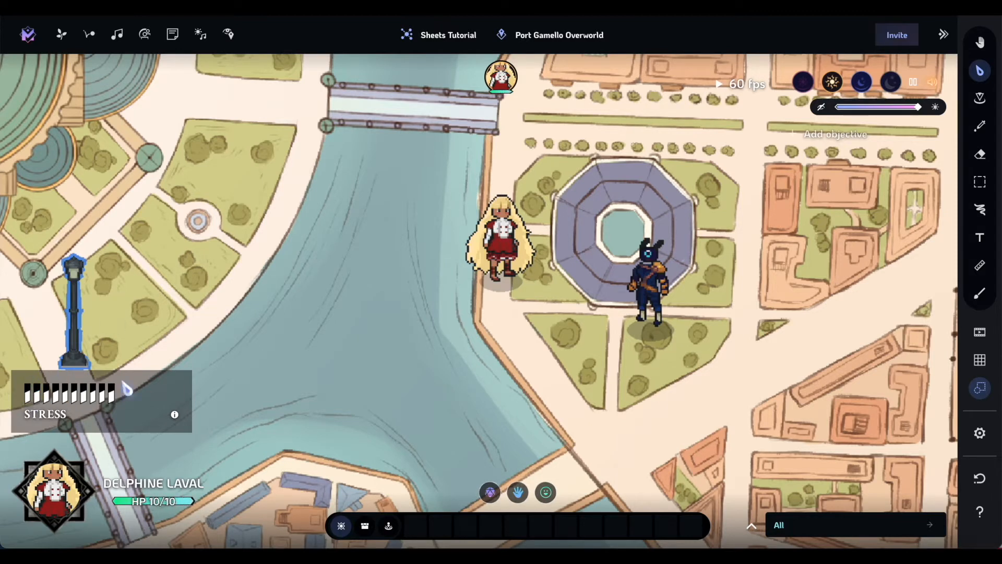
Mark five boxes of Stress on the on-screen counter and open the full Hound sheet at its Stress field.
left_click(64, 401)
left_click(71, 466)
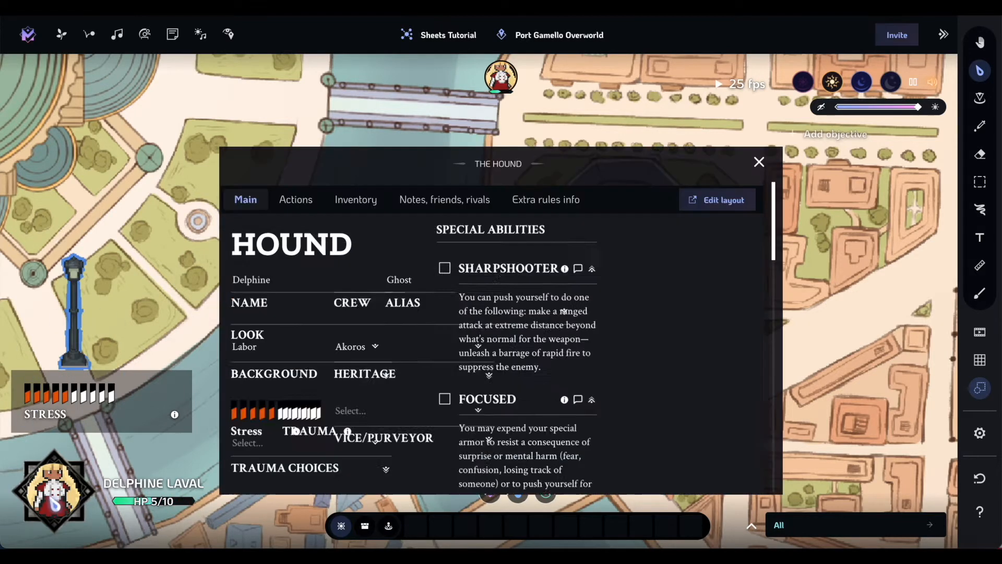
left_click_drag(565, 174, 632, 126)
scroll(525, 367, "down", 5)
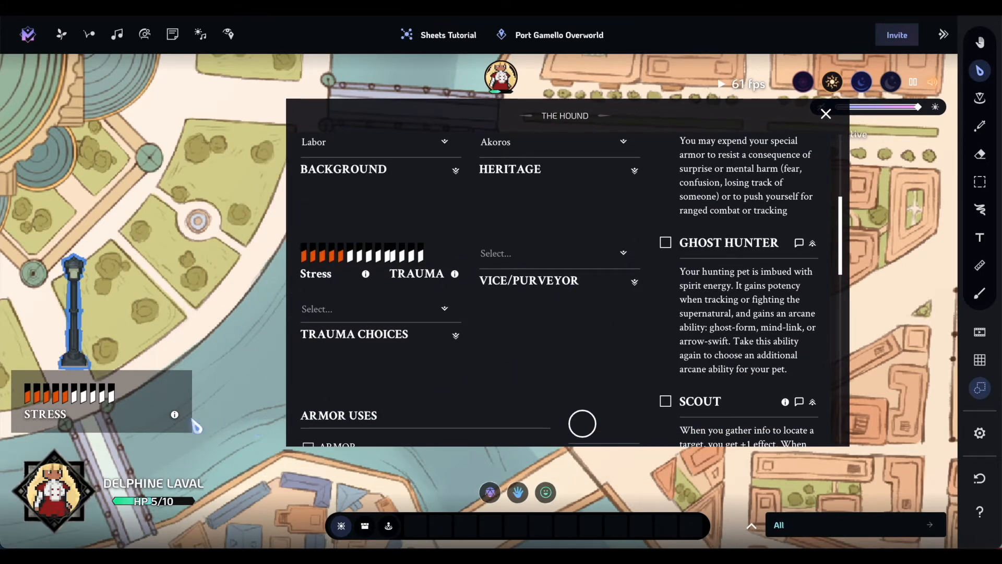
Change Stress within the full Hound sheet, marking four boxes and clearing them all.
left_click(305, 256)
left_click(333, 258)
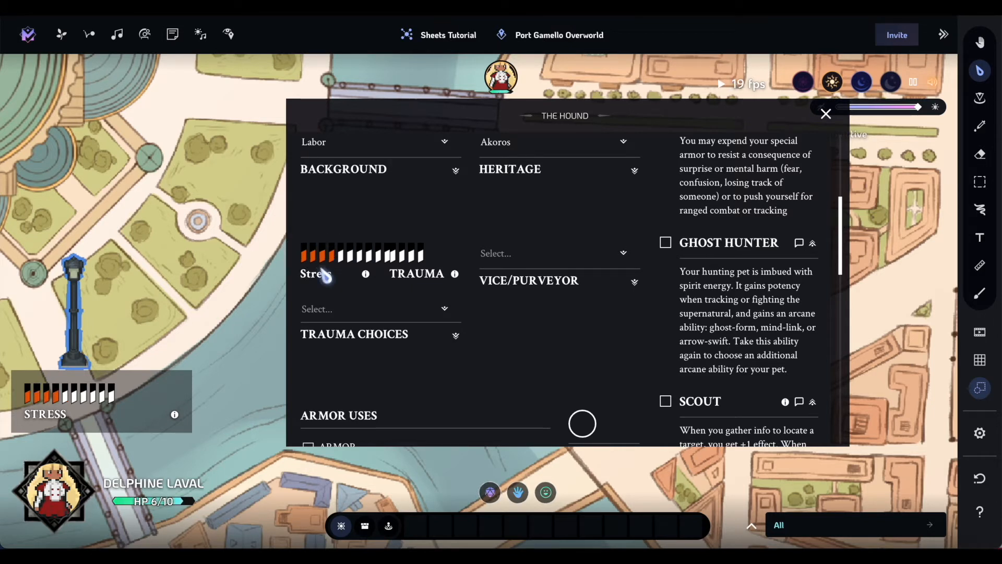
left_click(304, 260)
left_click(306, 257)
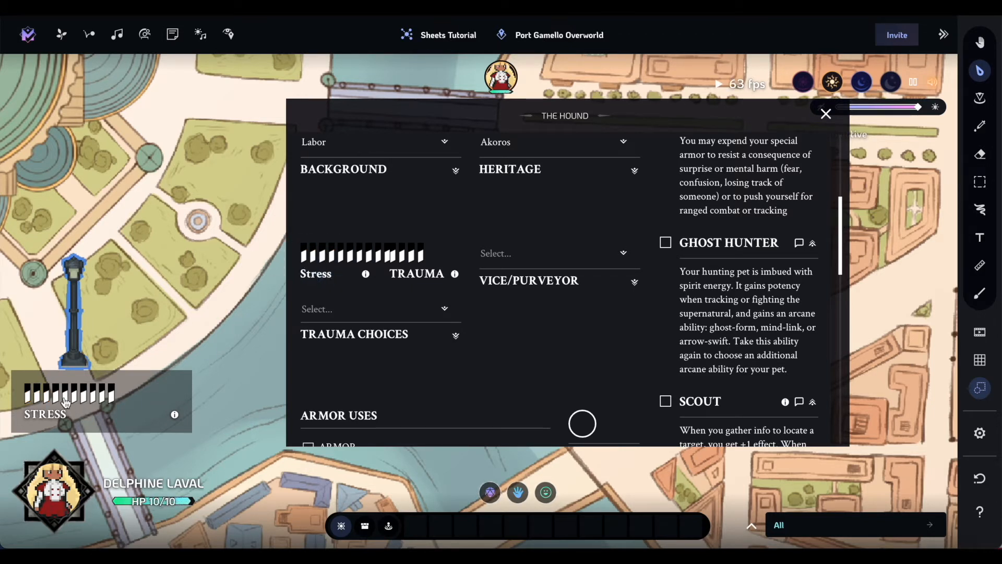
Mark and clear Stress on the on-screen counter with the full sheet open, and close the sheet.
left_click(55, 402)
left_click(29, 399)
left_click(29, 401)
left_click(824, 113)
Raise Stress to 4 and to 6, checking the token summary after each change, and switch control back to the masked character.
left_click(63, 396)
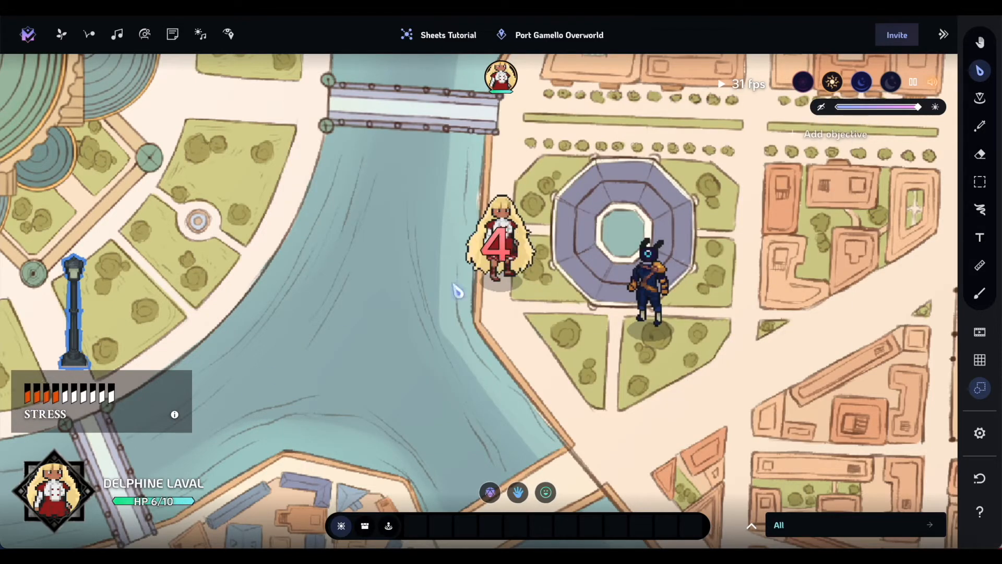
left_click(497, 232)
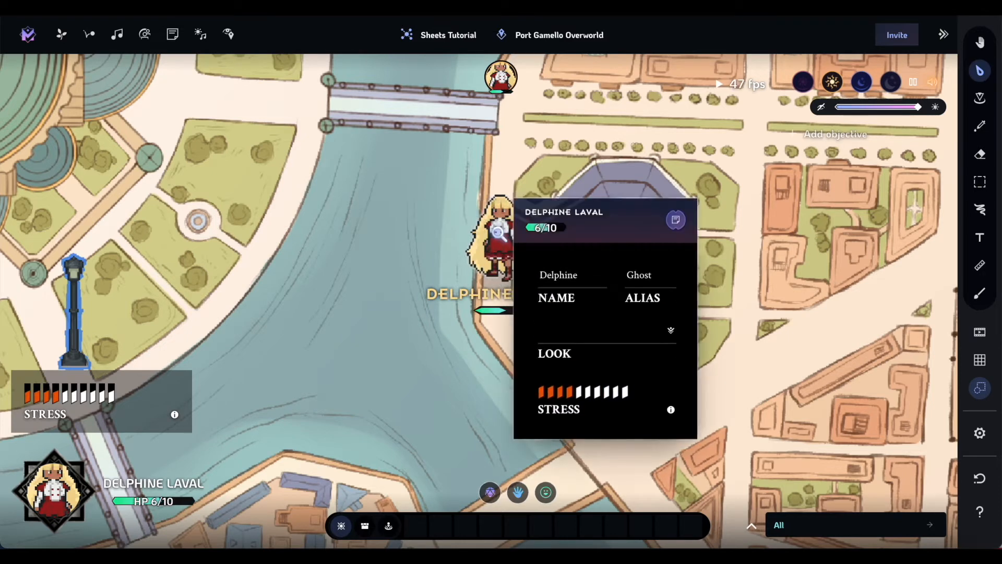
left_click(77, 403)
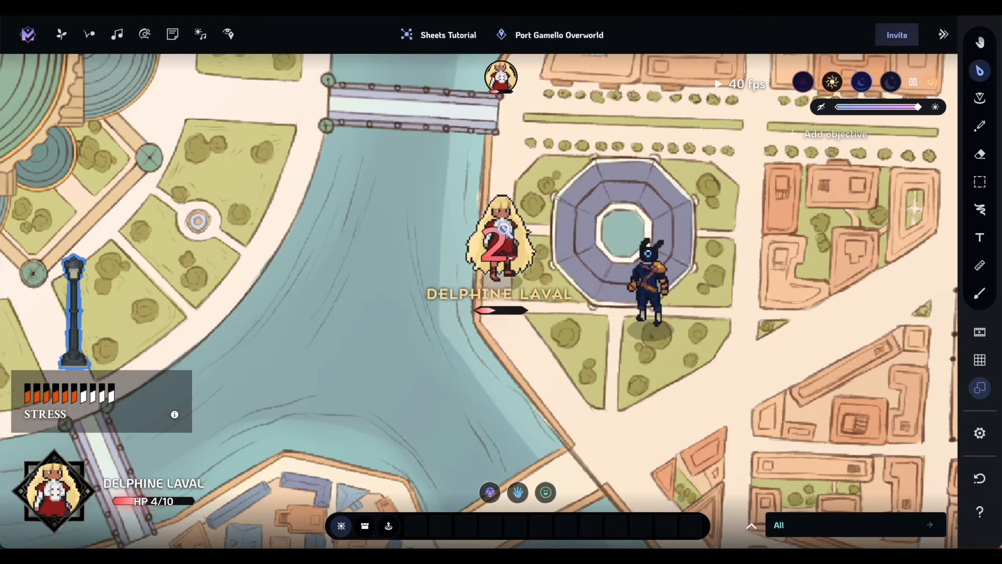
left_click(498, 235)
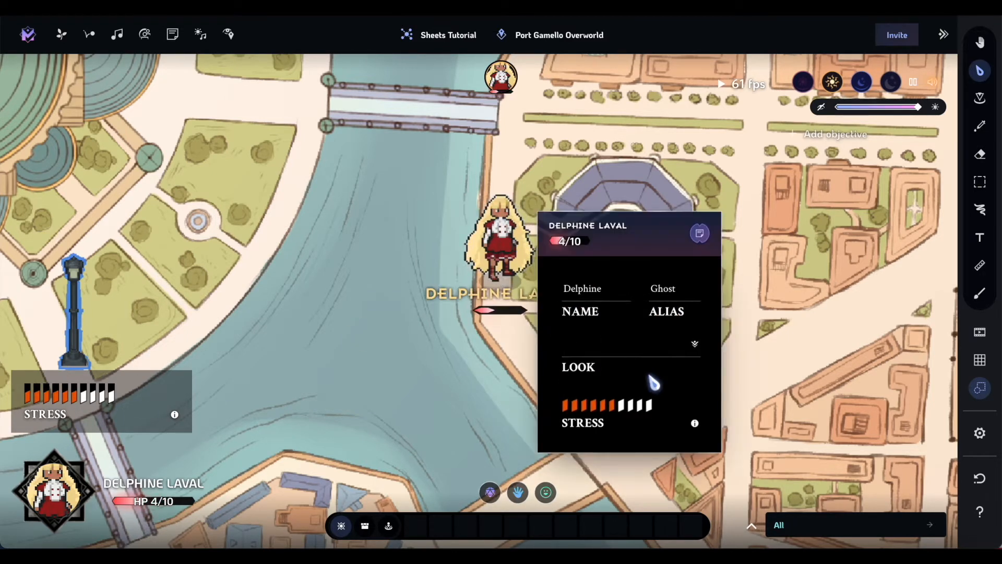
left_click(147, 308)
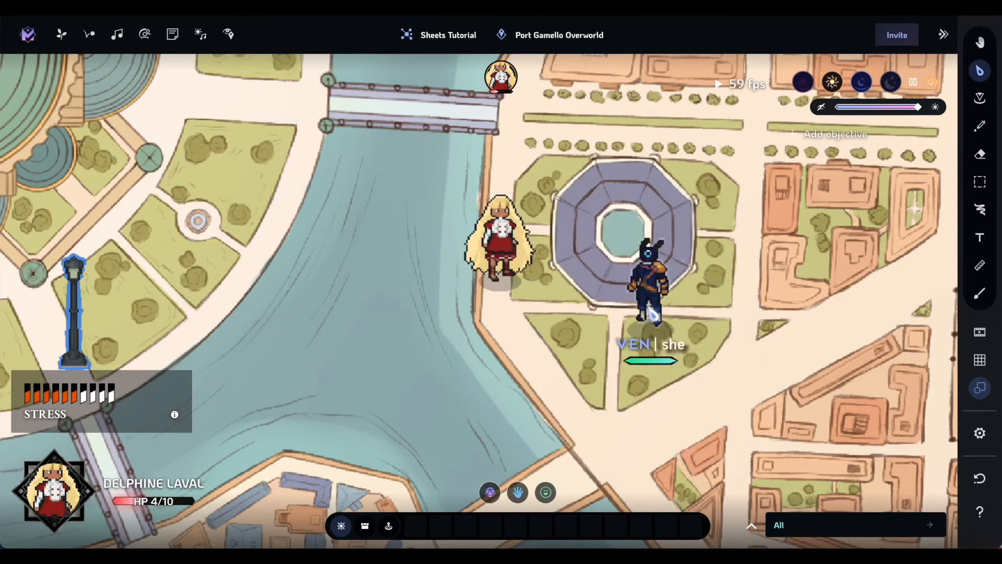
left_click(652, 325)
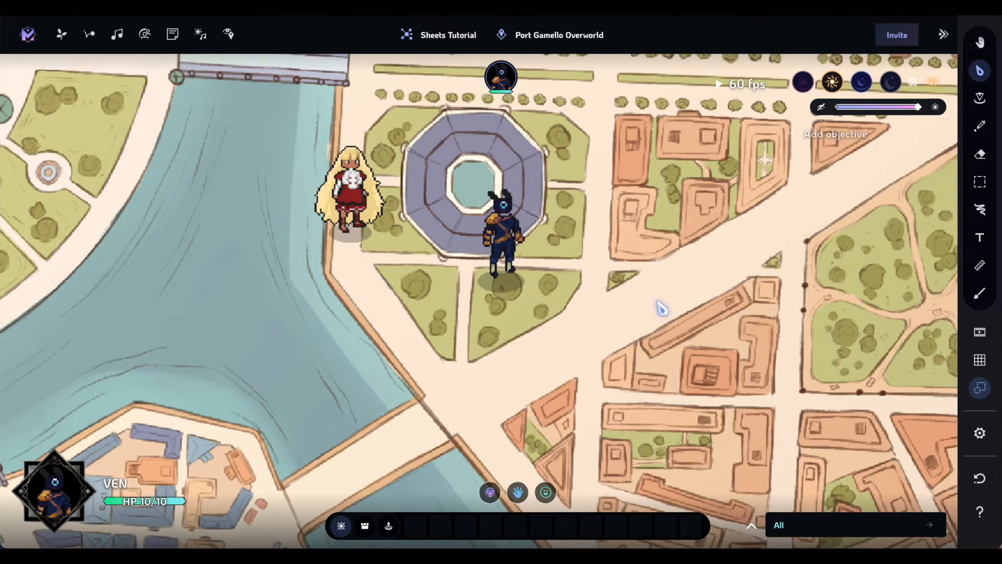
Start a new sheet from the Blades in the Dark template The Cutter and open its layout for editing.
left_click(173, 34)
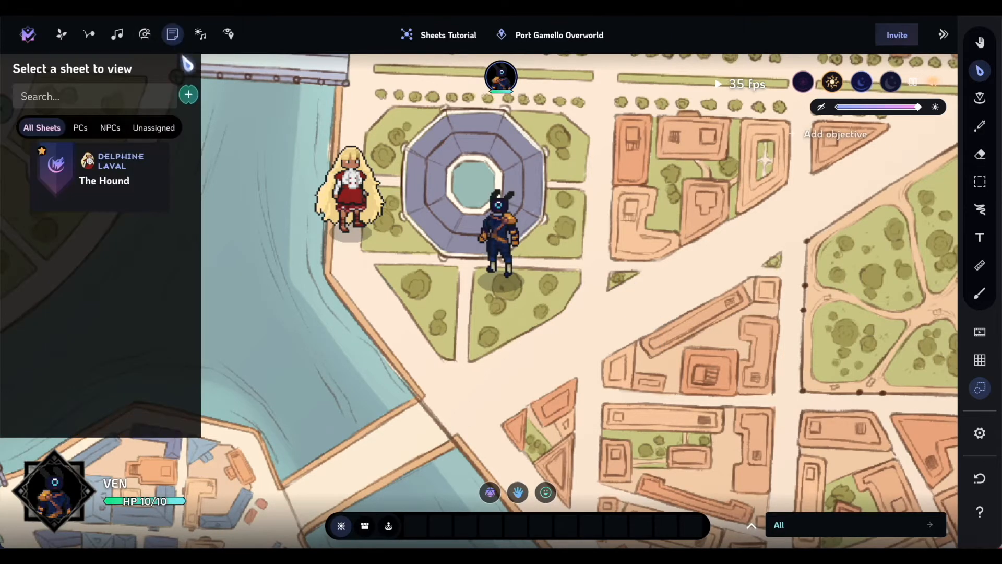
left_click(188, 97)
scroll(486, 213, "down", 5)
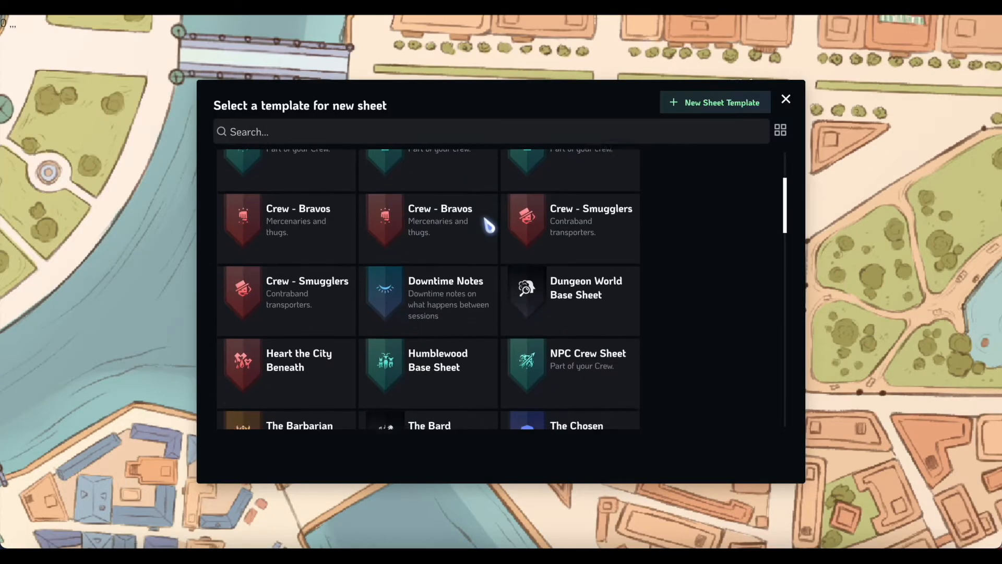
scroll(484, 357, "down", 5)
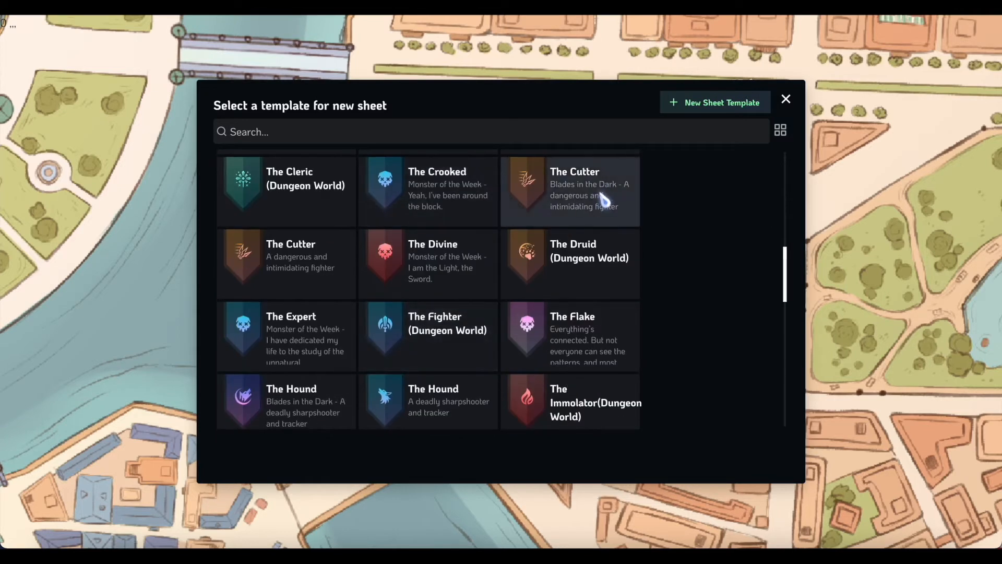
left_click(595, 197)
left_click(712, 51)
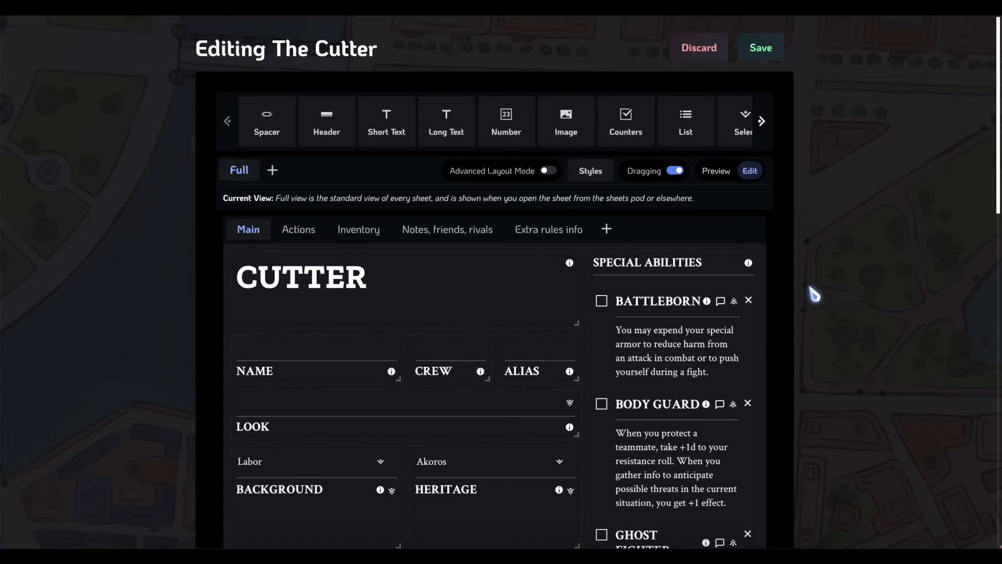
scroll(783, 320, "down", 10)
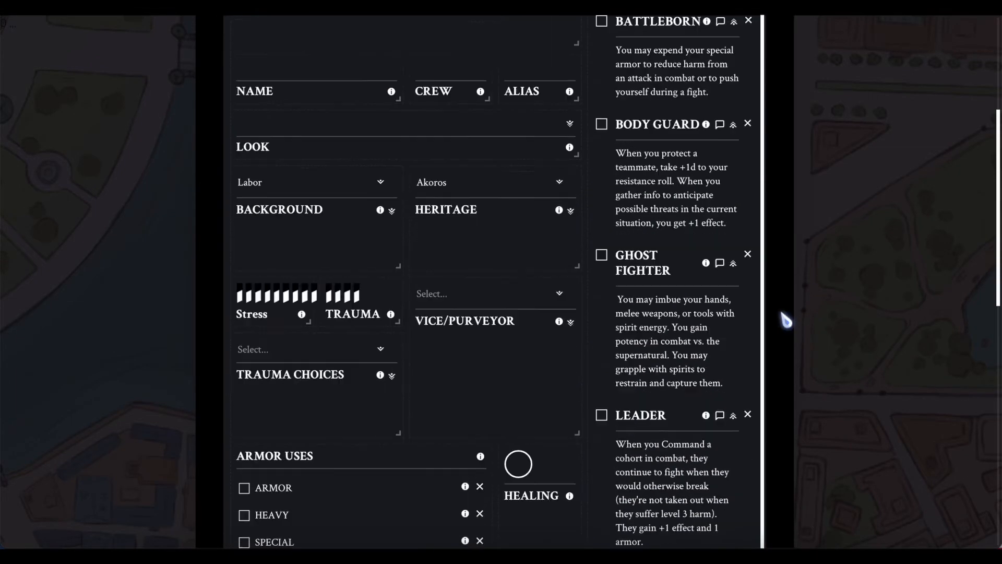
scroll(783, 320, "up", 10)
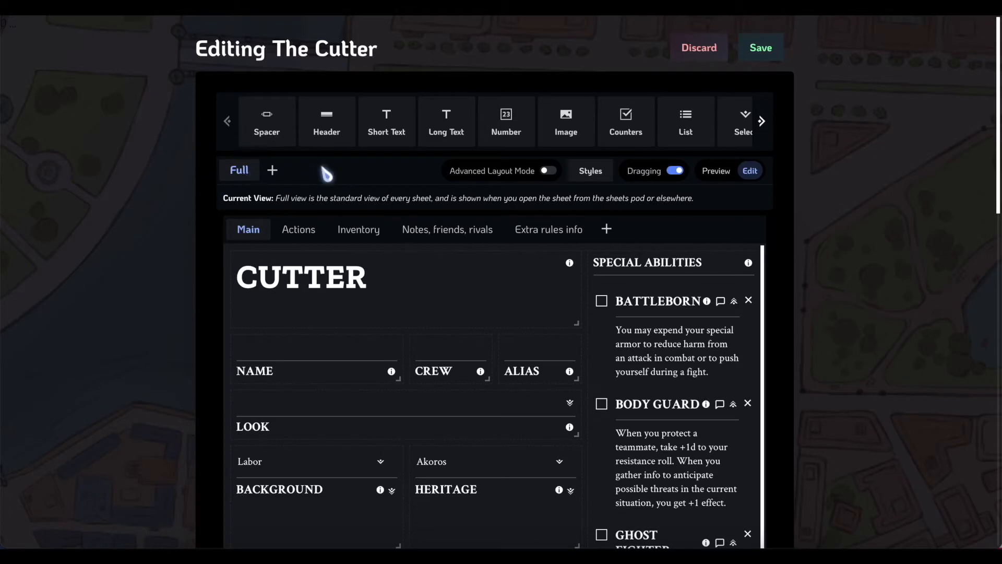
Add an Inspect view to The Cutter sheet and look through the existing sheet blocks available for it.
left_click(273, 171)
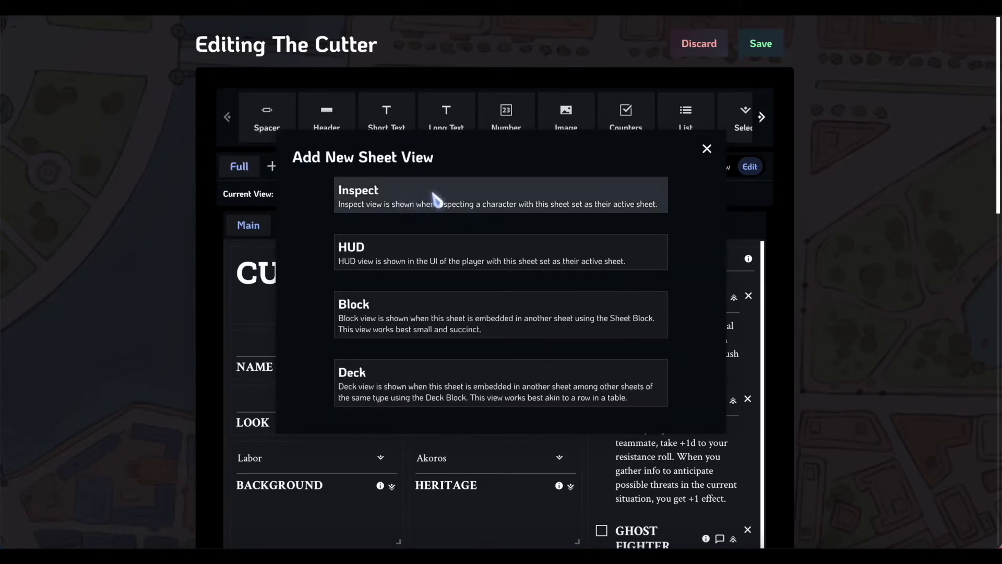
left_click(409, 203)
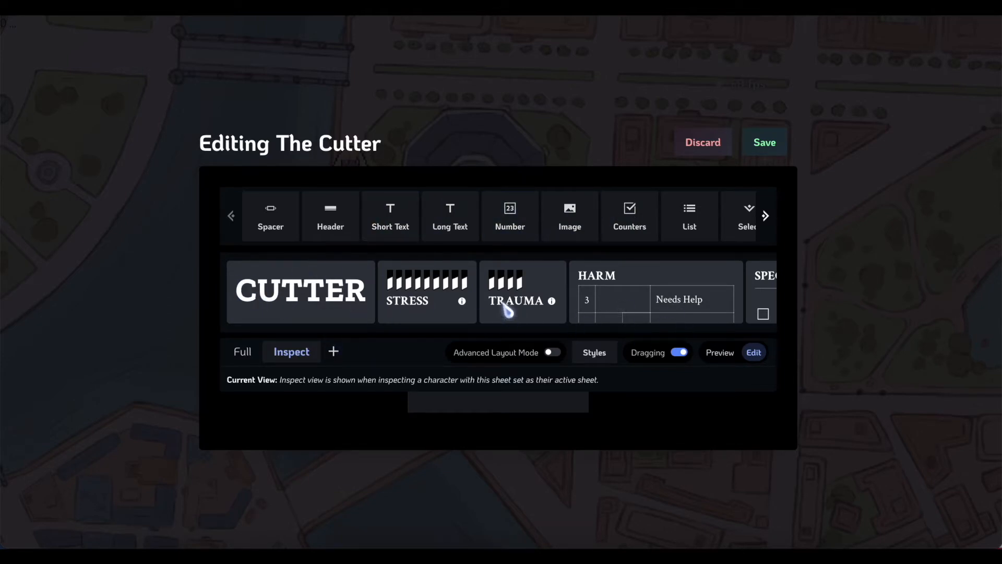
scroll(507, 310, "right", 10)
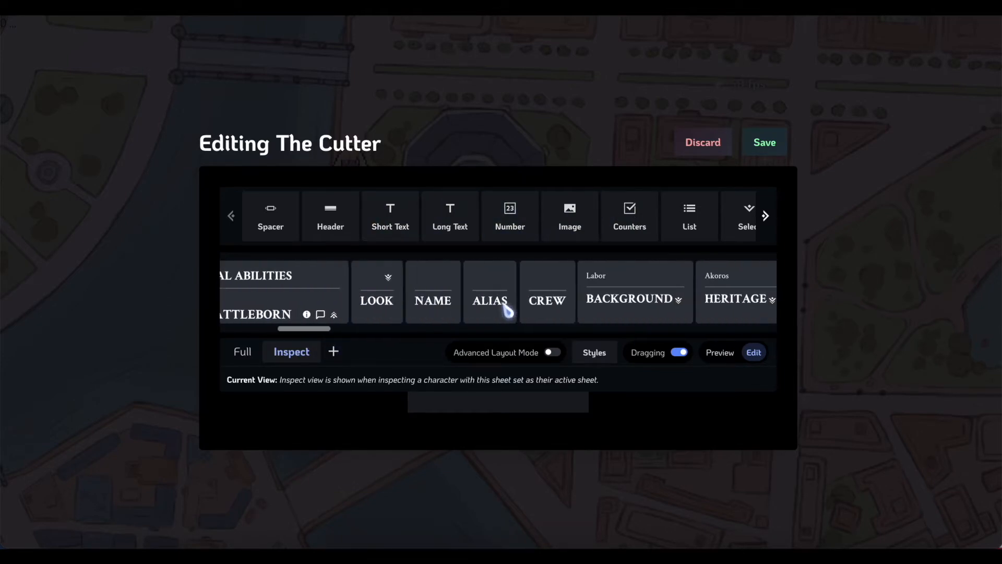
scroll(599, 328, "right", 15)
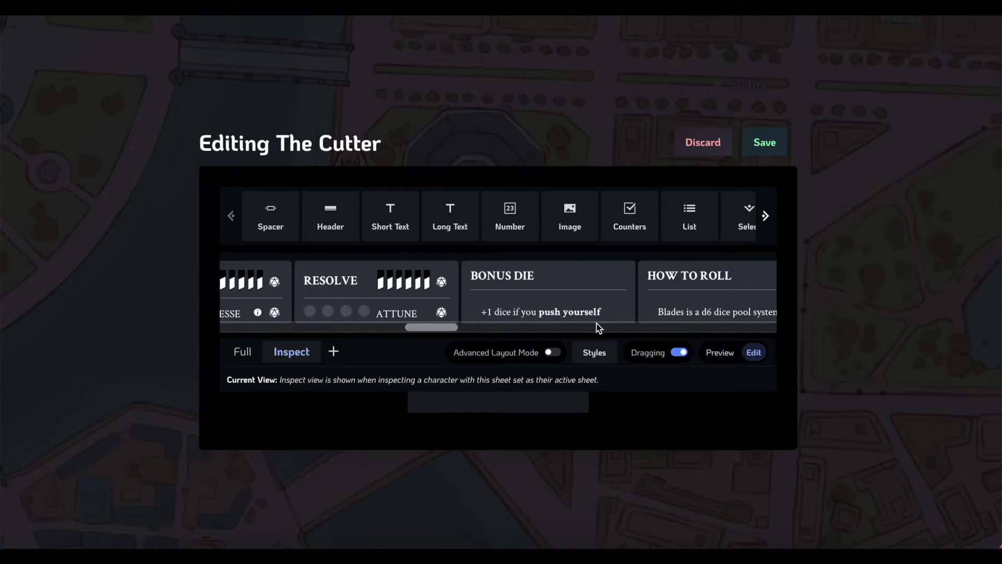
scroll(599, 328, "right", 15)
scroll(598, 328, "left", 12)
scroll(599, 328, "left", 5)
Examine how the Name, Alias, Stress and other blocks are laid out in the Full view.
left_click(239, 351)
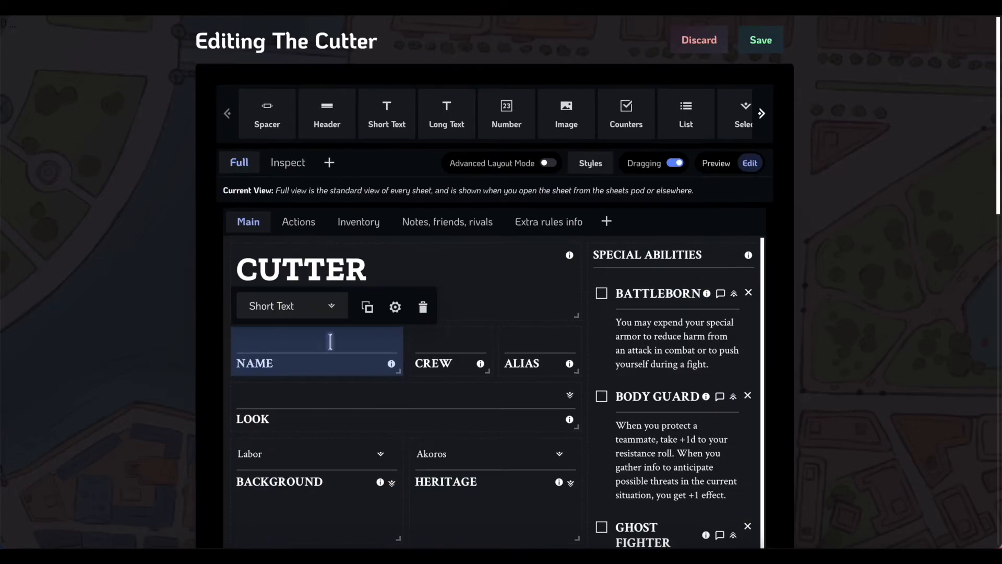
scroll(512, 470, "down", 4)
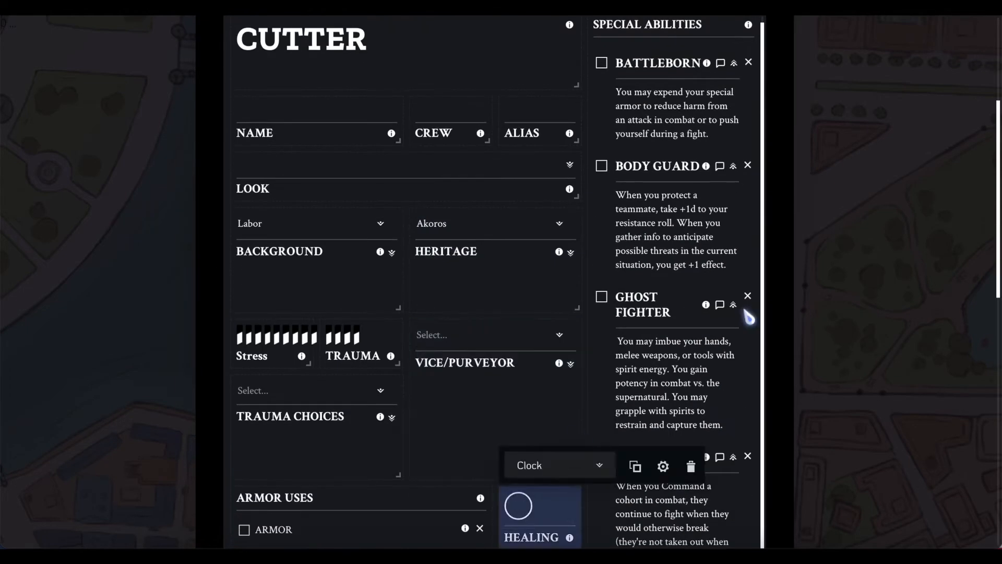
scroll(533, 326, "up", 1)
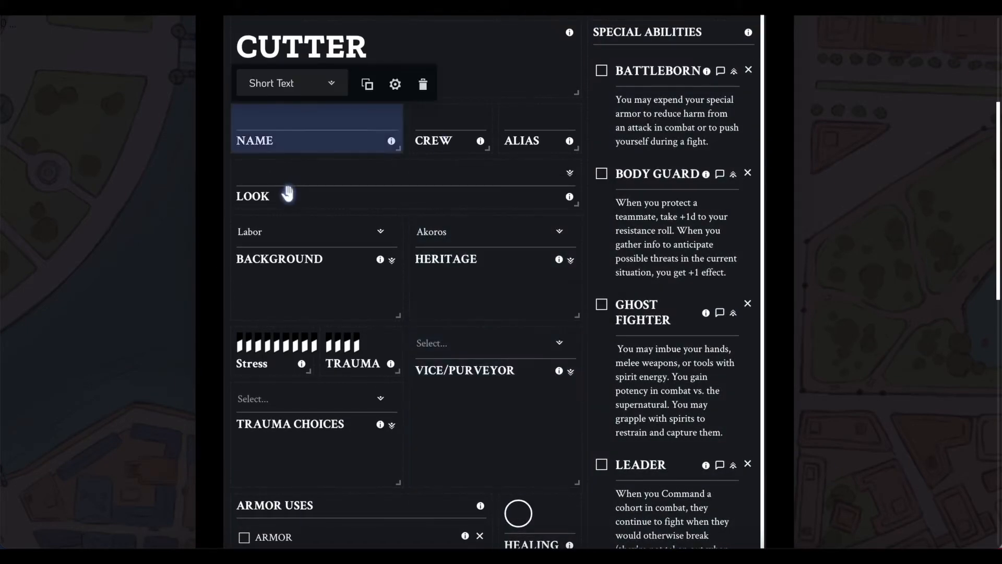
scroll(287, 195, "up", 4)
Place the existing Name and Alias blocks side by side in the Inspect view.
left_click(284, 166)
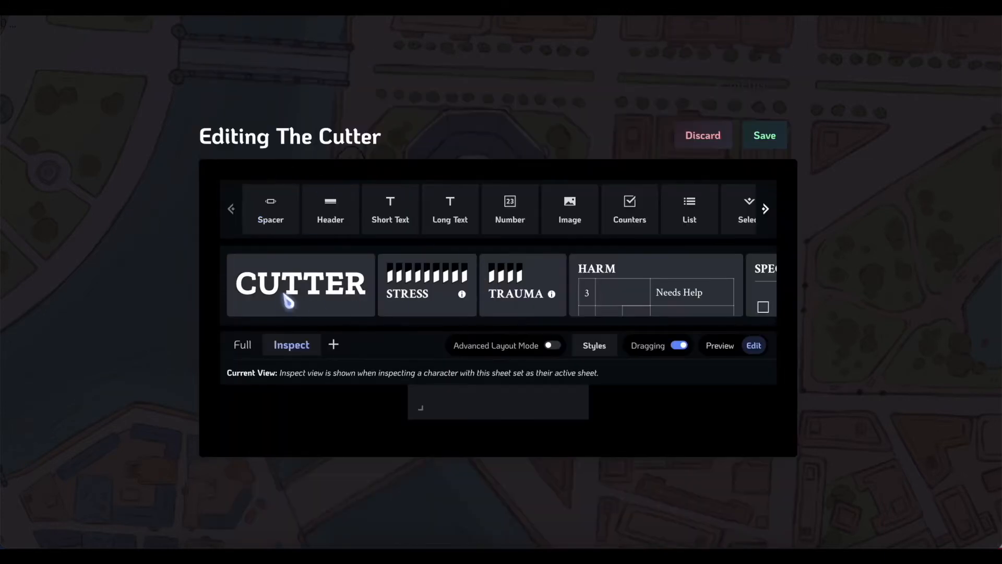
scroll(496, 267, "right", 5)
scroll(543, 309, "right", 10)
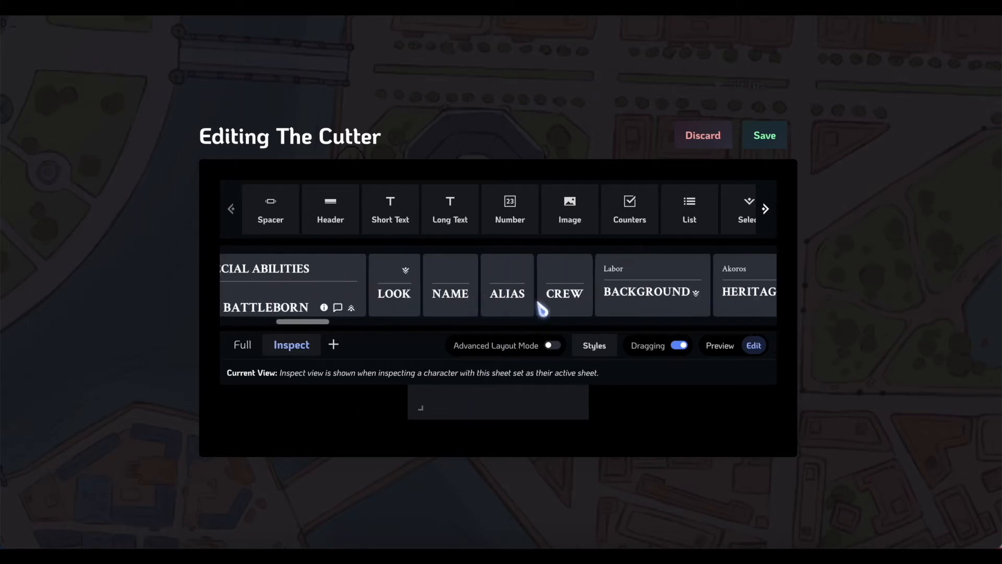
left_click_drag(407, 302, 455, 412)
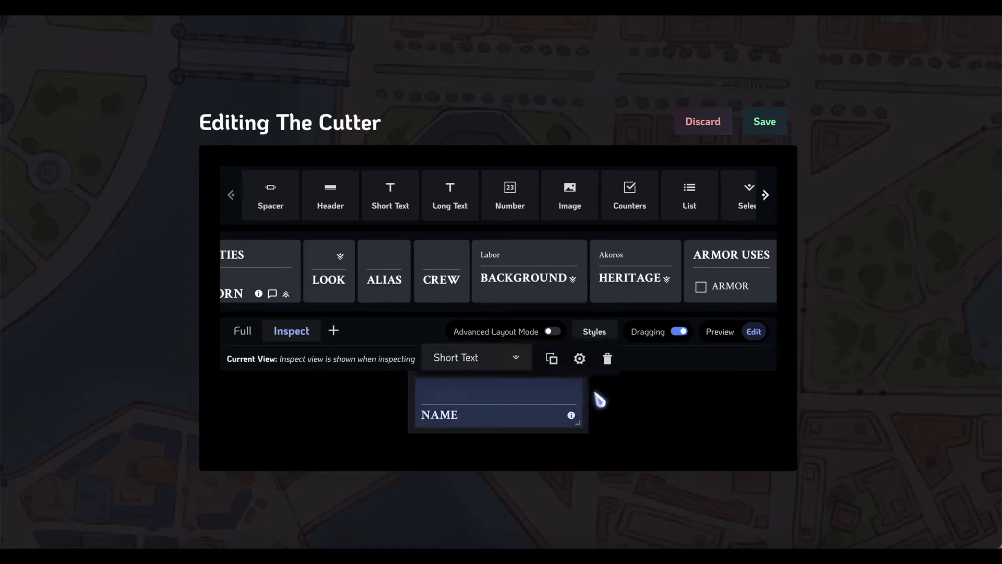
left_click_drag(392, 300, 538, 409)
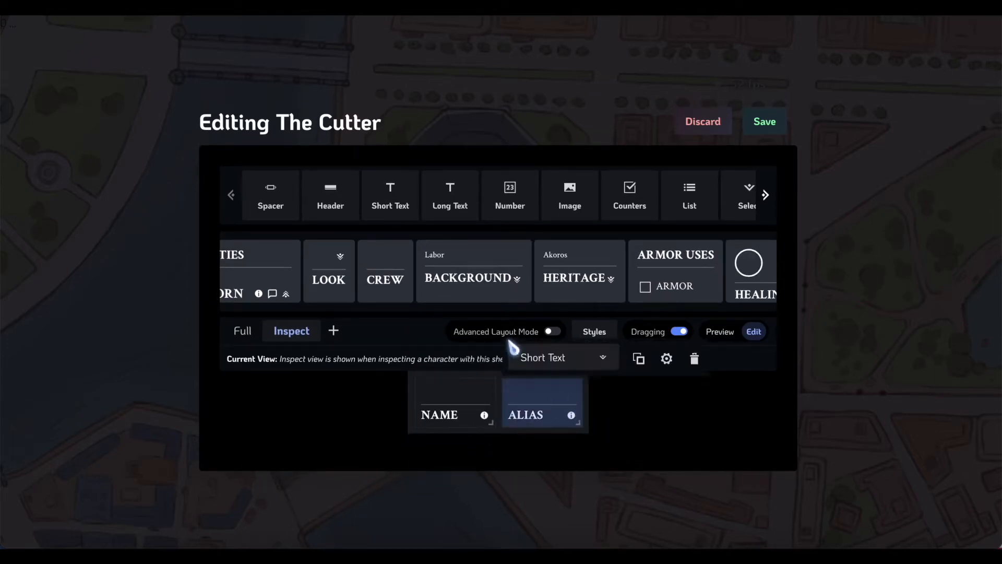
left_click(456, 400)
Place the Stress counter beneath Name and Alias in the Inspect view and save the sheet.
scroll(369, 261, "left", 15)
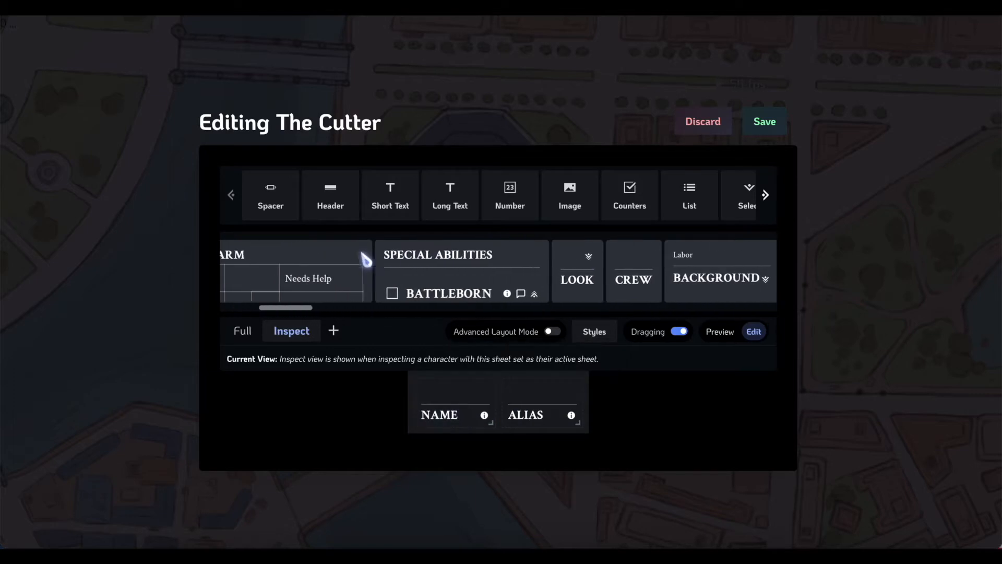
left_click_drag(407, 392, 418, 425)
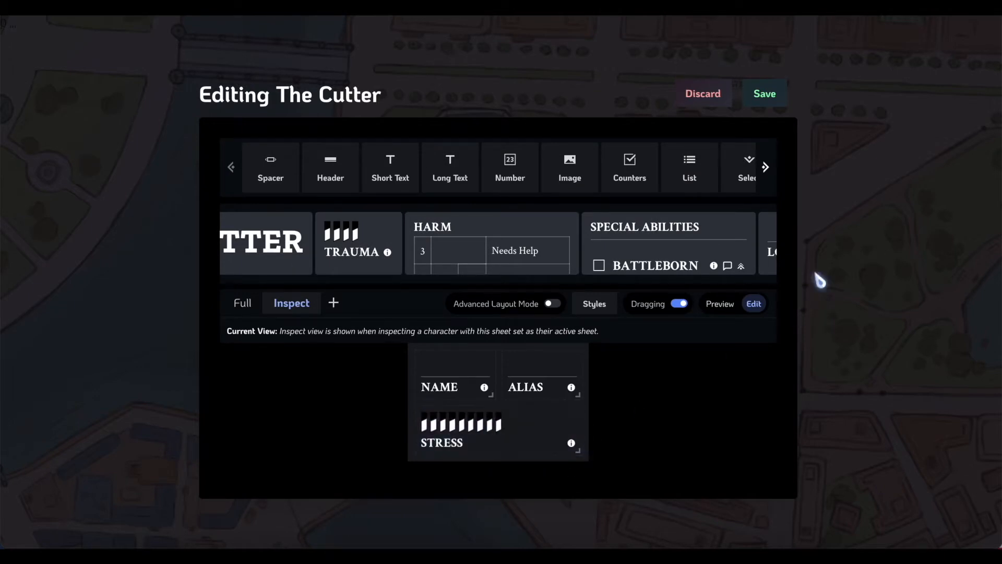
left_click(765, 94)
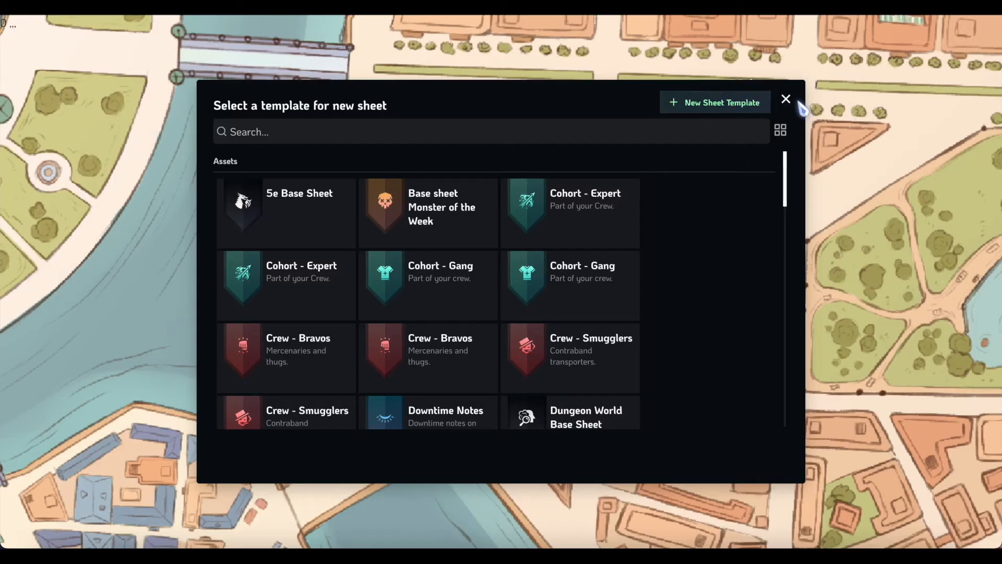
Create a sheet from the Blades in the Dark template The Cutter, and close the sheet list and the sheet.
scroll(634, 342, "down", 3)
scroll(697, 246, "down", 2)
left_click(787, 99)
left_click(189, 94)
scroll(398, 353, "down", 3)
scroll(396, 357, "down", 4)
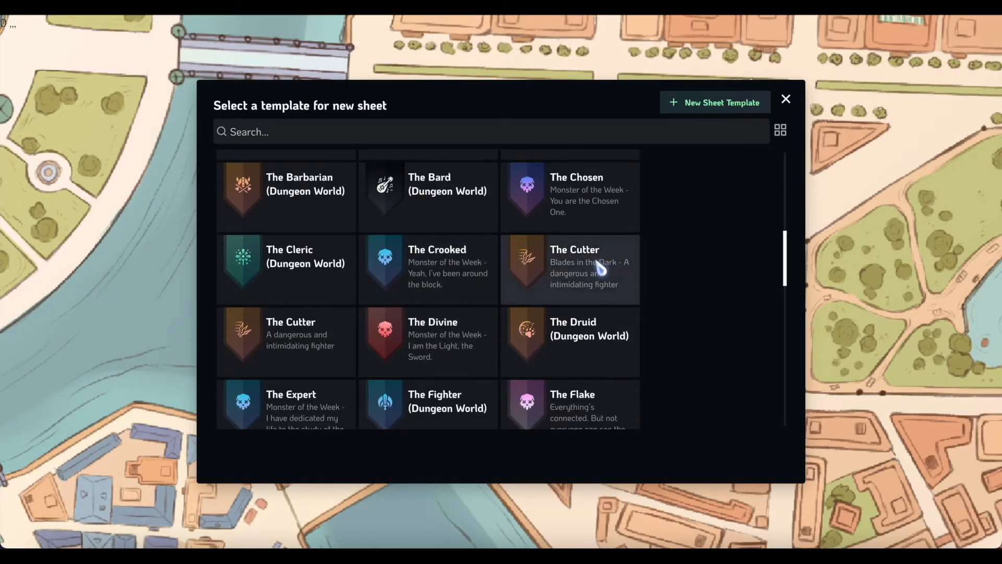
left_click(599, 265)
left_click(730, 503)
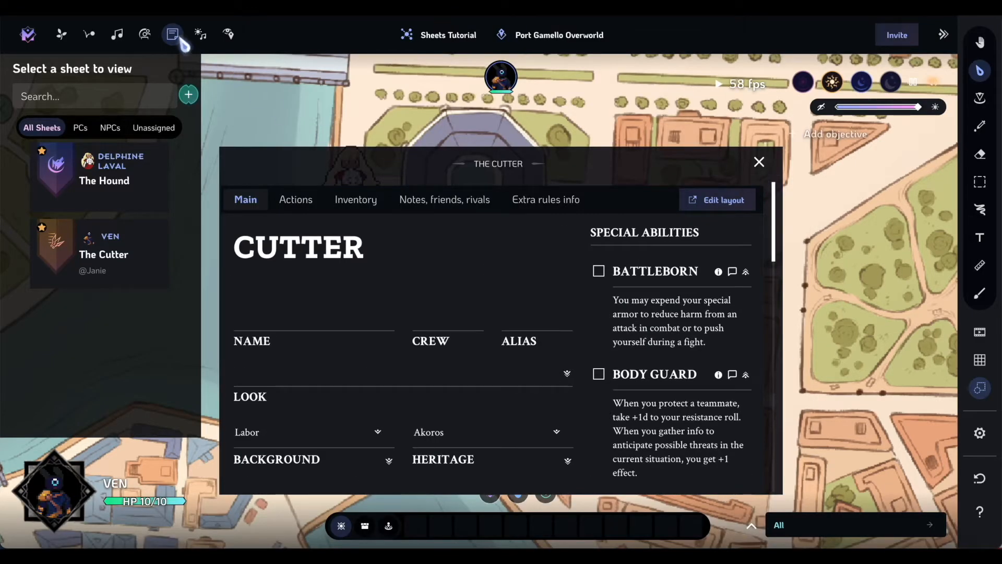
left_click(182, 41)
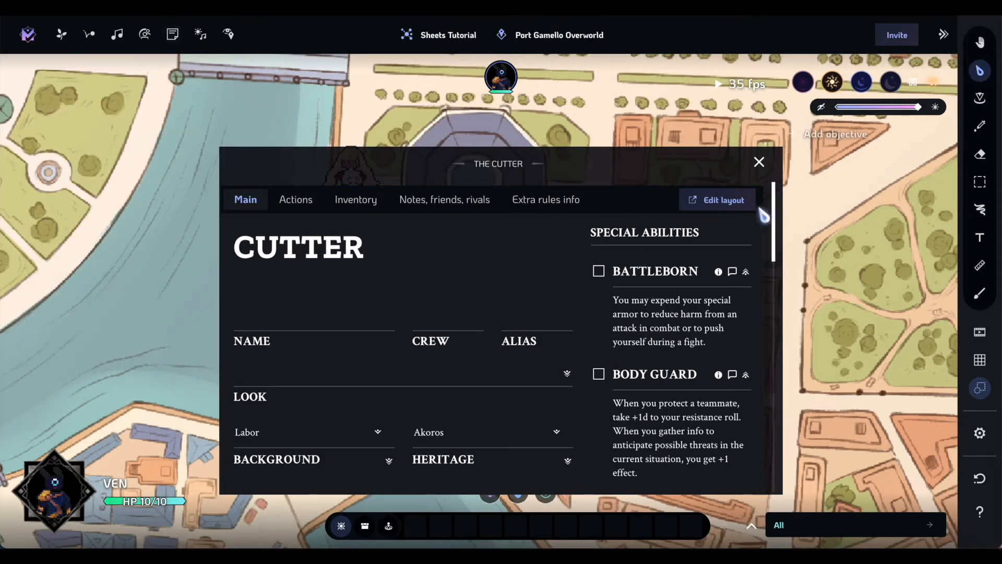
left_click(759, 162)
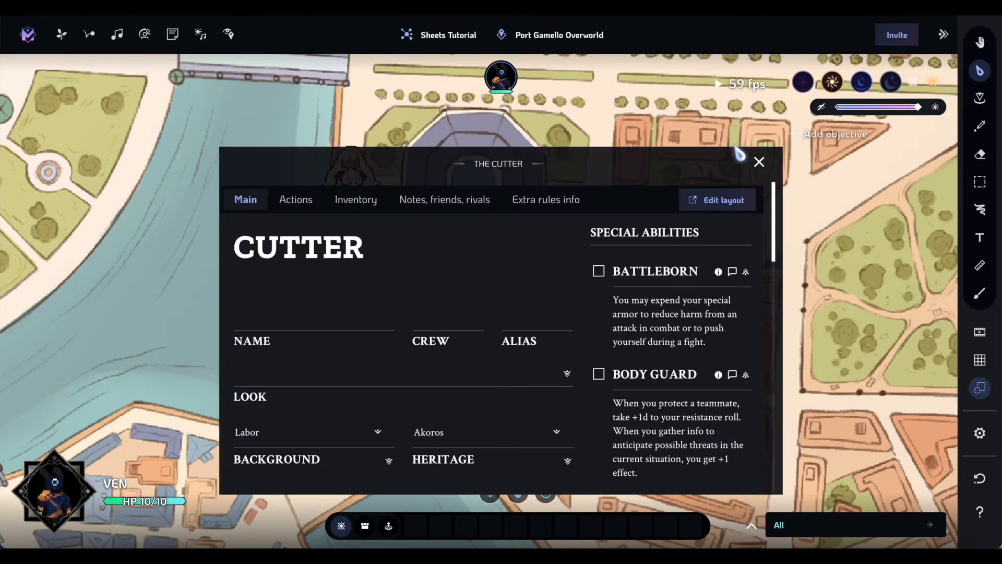
left_click(760, 162)
Open the masked character's Cutter sheet from its portrait and start editing its layout.
mouse_move(502, 232)
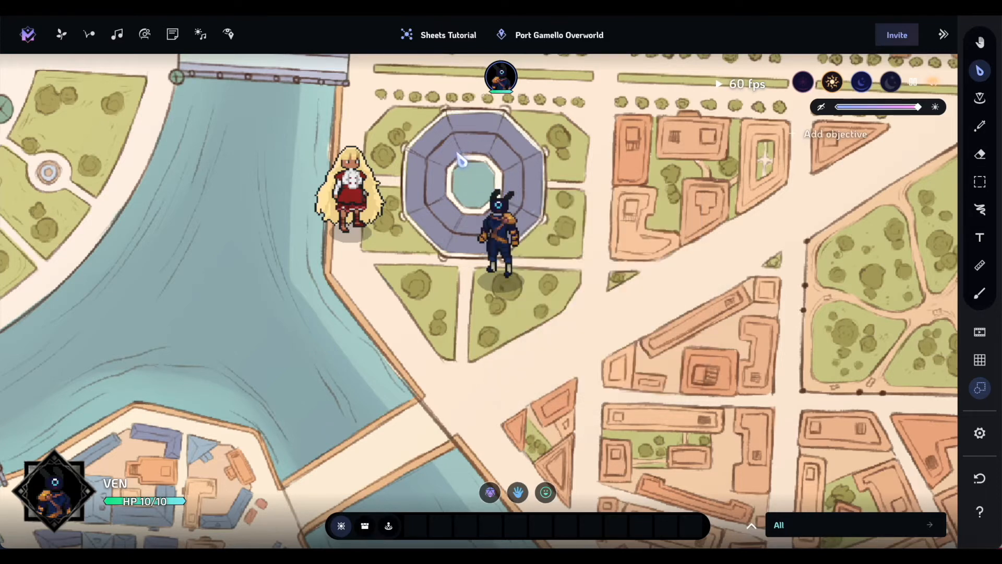
left_click(60, 513)
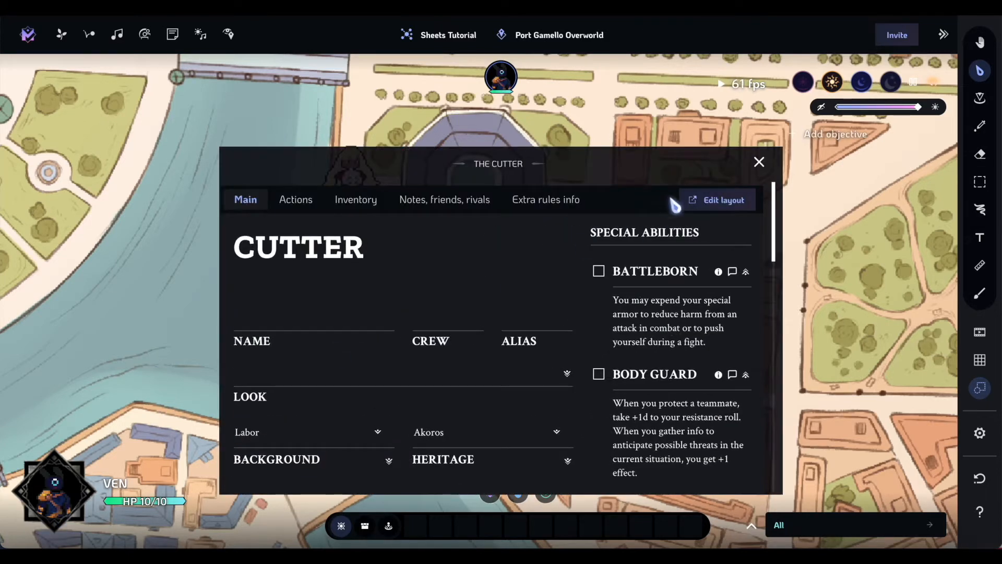
left_click(692, 203)
Add a HUD view and place the existing Stress counter across the full width of its Main tab.
left_click(329, 171)
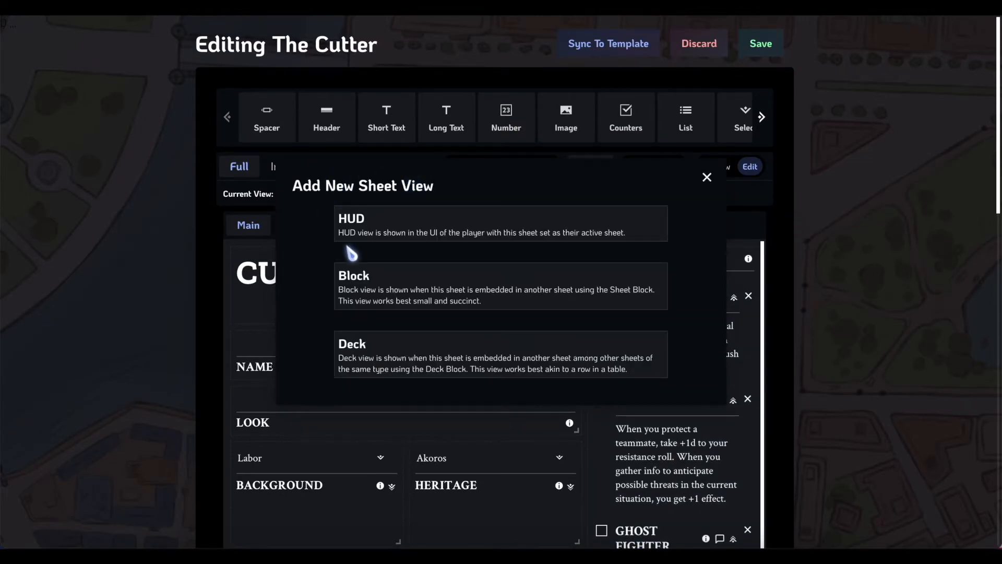
left_click(474, 232)
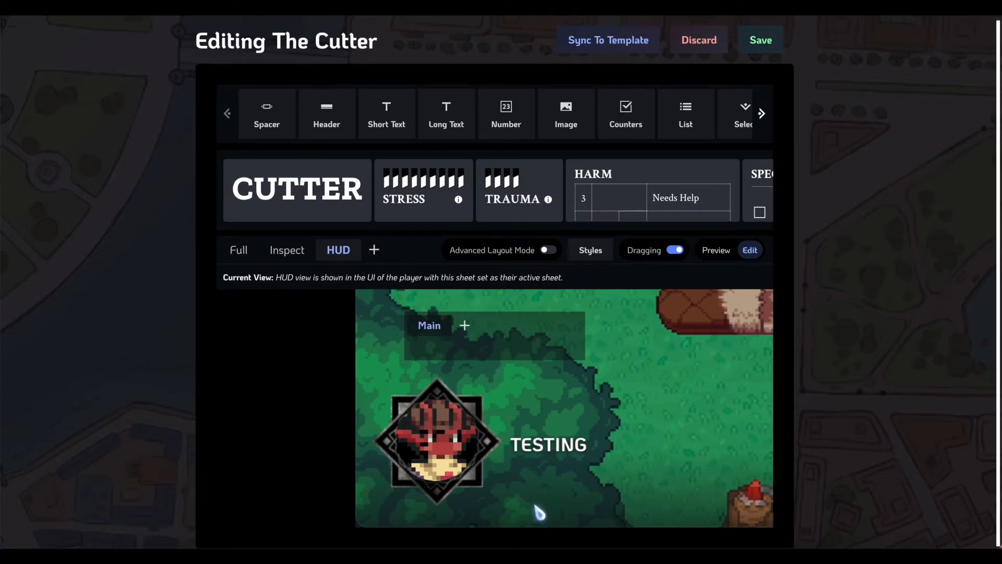
left_click_drag(450, 212, 416, 381)
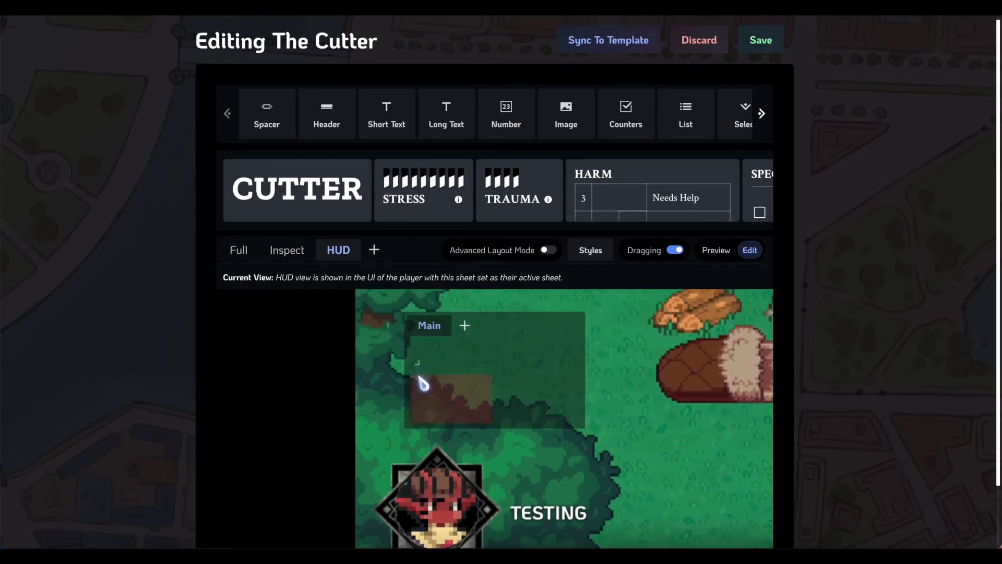
left_click_drag(494, 404, 577, 398)
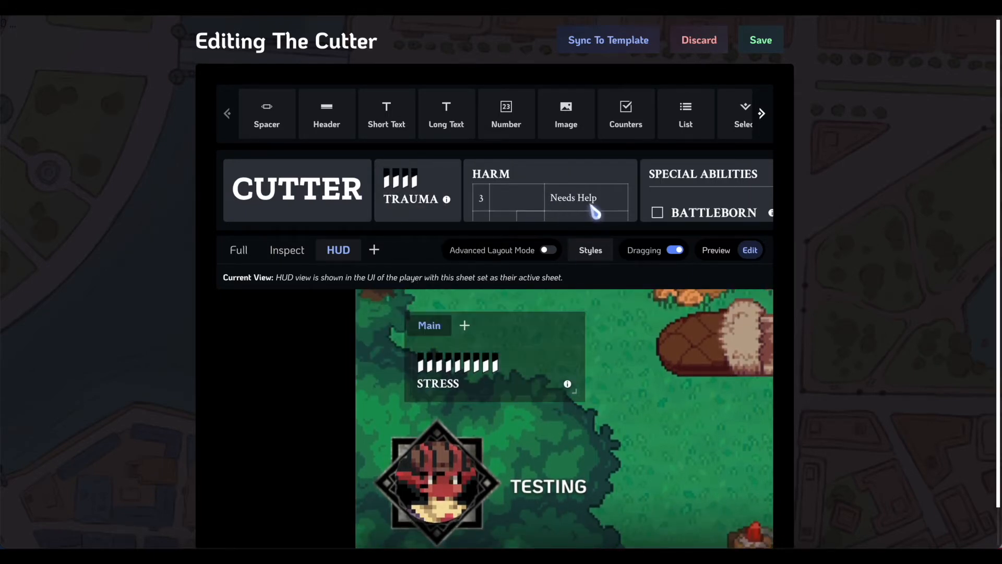
Look through the remaining sheet blocks that can be placed in the HUD view.
scroll(596, 209, "right", 6)
scroll(595, 211, "right", 12)
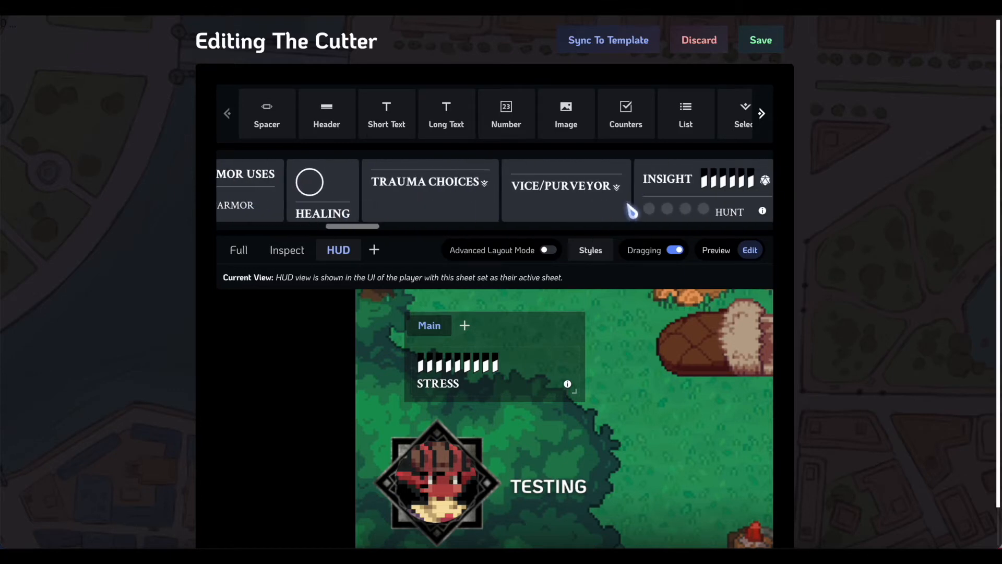
scroll(659, 209, "right", 12)
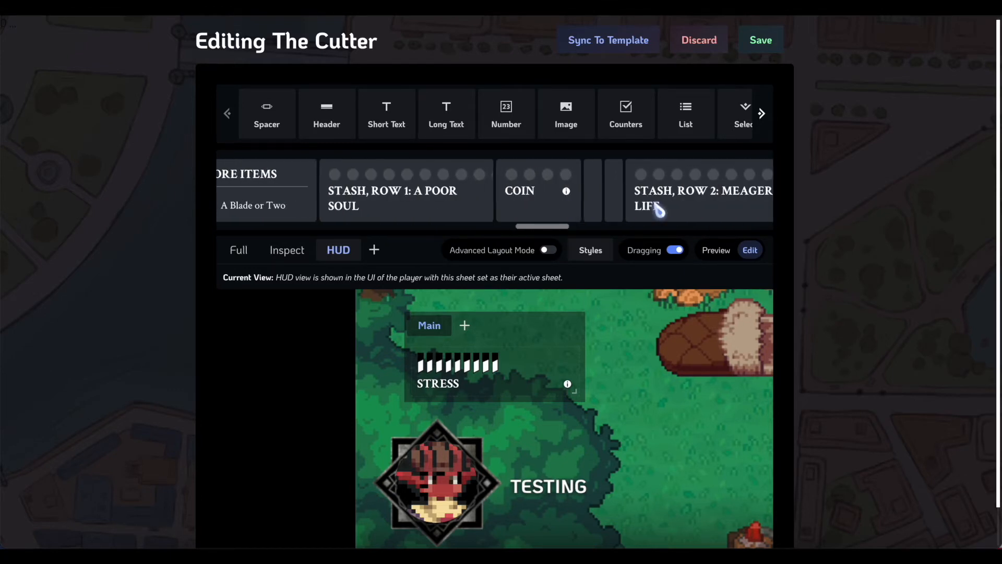
scroll(659, 209, "right", 10)
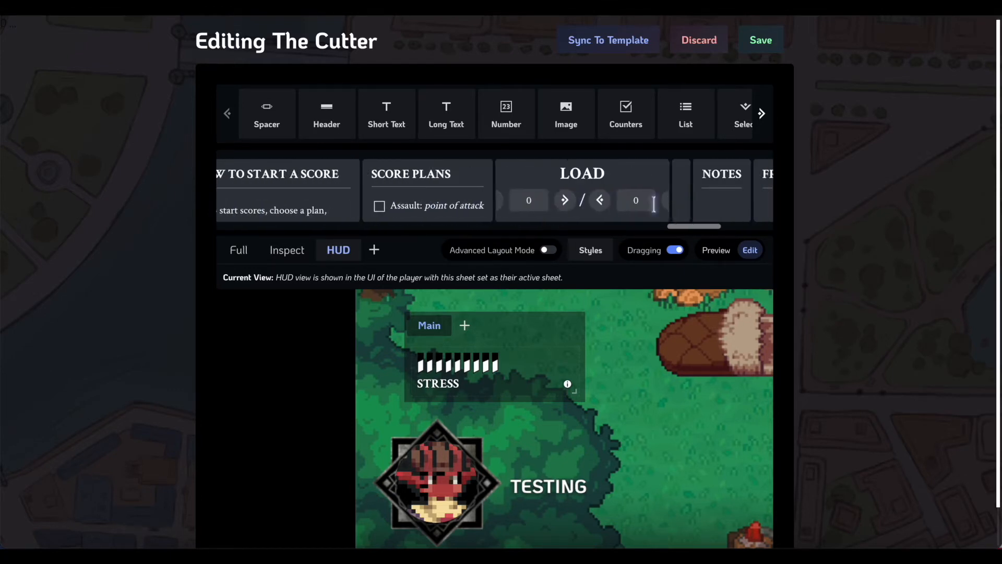
scroll(643, 212, "left", 20)
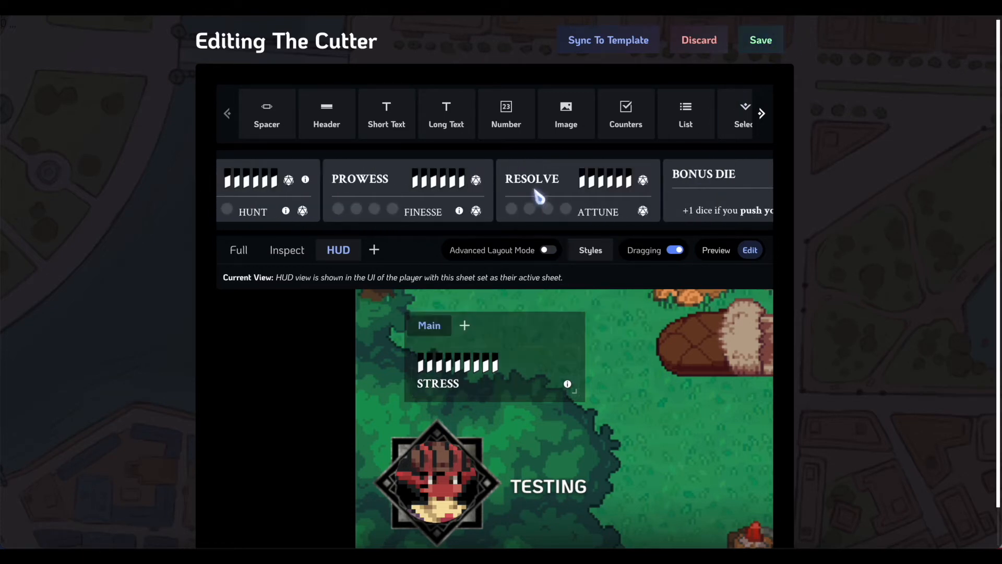
scroll(524, 201, "right", 5)
scroll(525, 201, "right", 5)
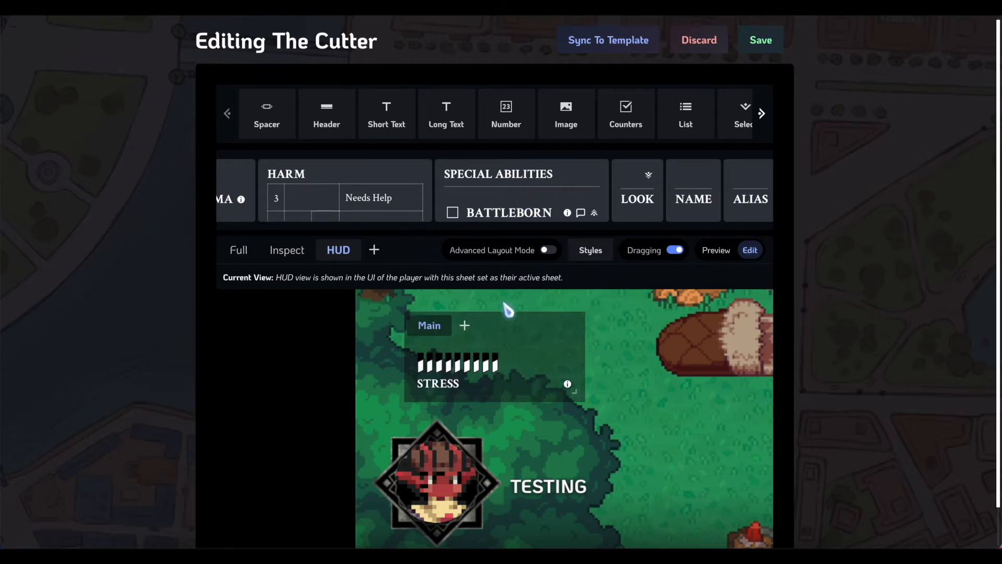
Add a tab named Notes to the HUD view and switch to it.
scroll(523, 332, "down", 1)
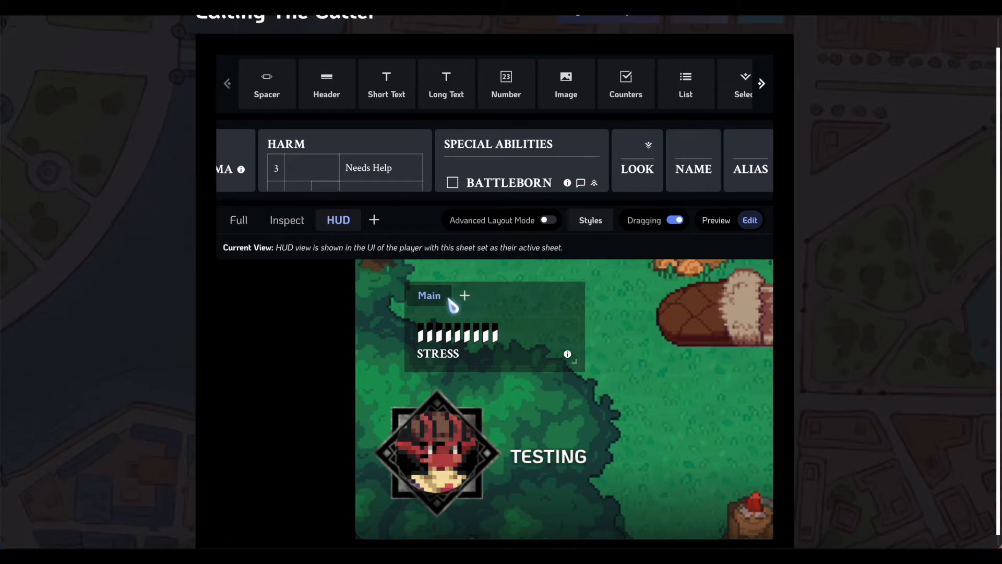
left_click(465, 296)
left_click(510, 275)
type("Notes")
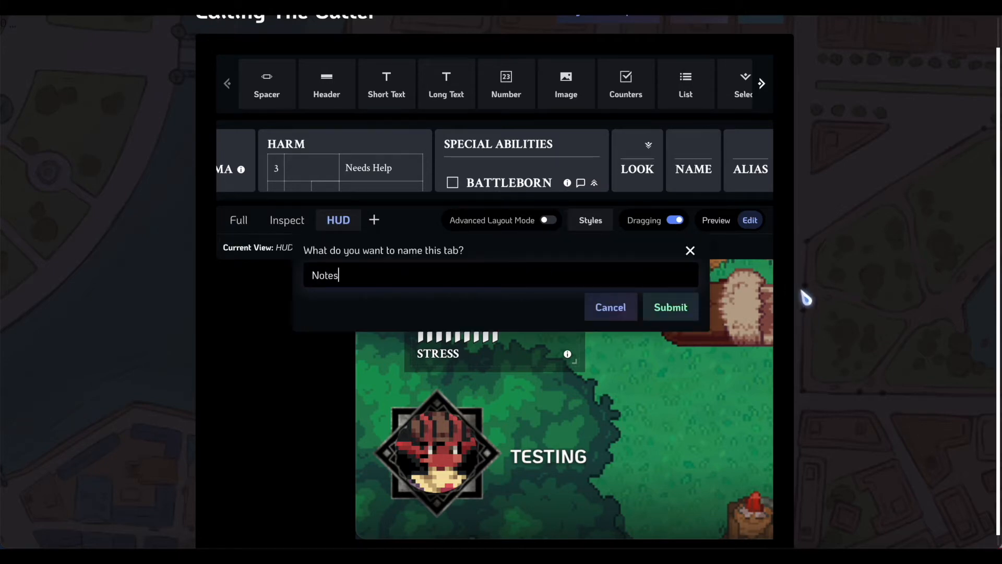
left_click(678, 309)
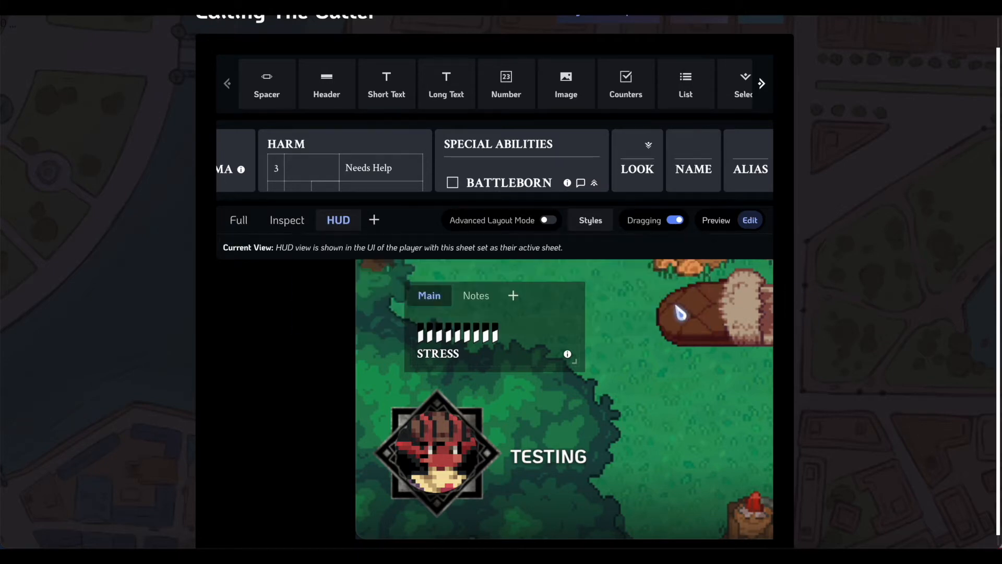
left_click(476, 296)
Place the existing Notes long text block in the HUD view's Notes tab.
scroll(652, 188, "right", 5)
scroll(664, 187, "right", 10)
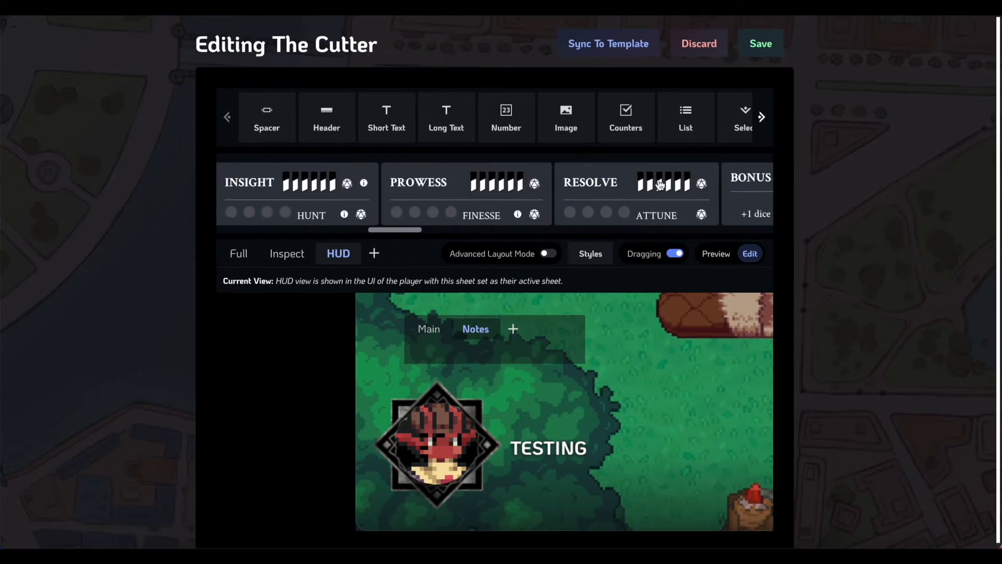
scroll(664, 187, "right", 10)
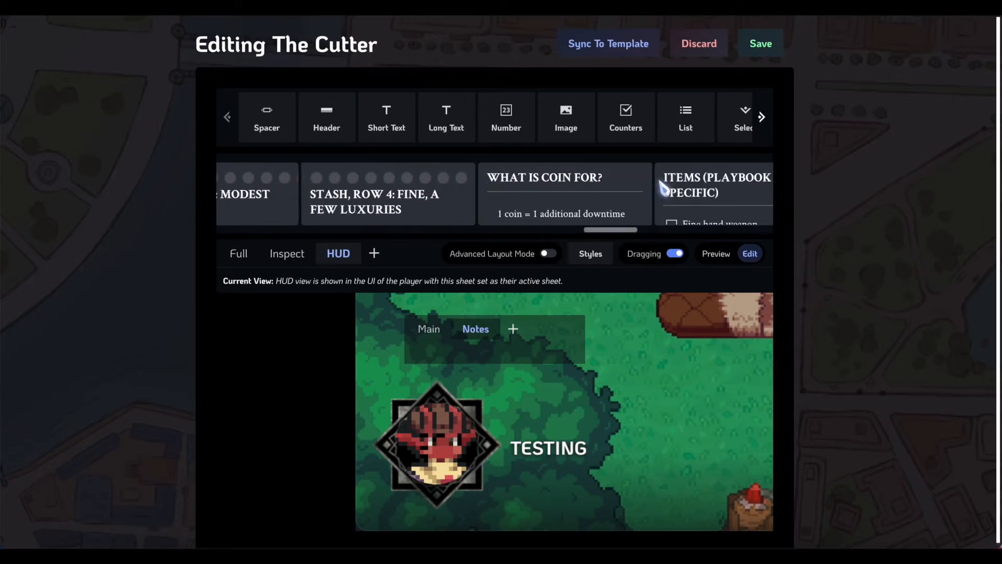
left_click_drag(359, 180, 461, 369)
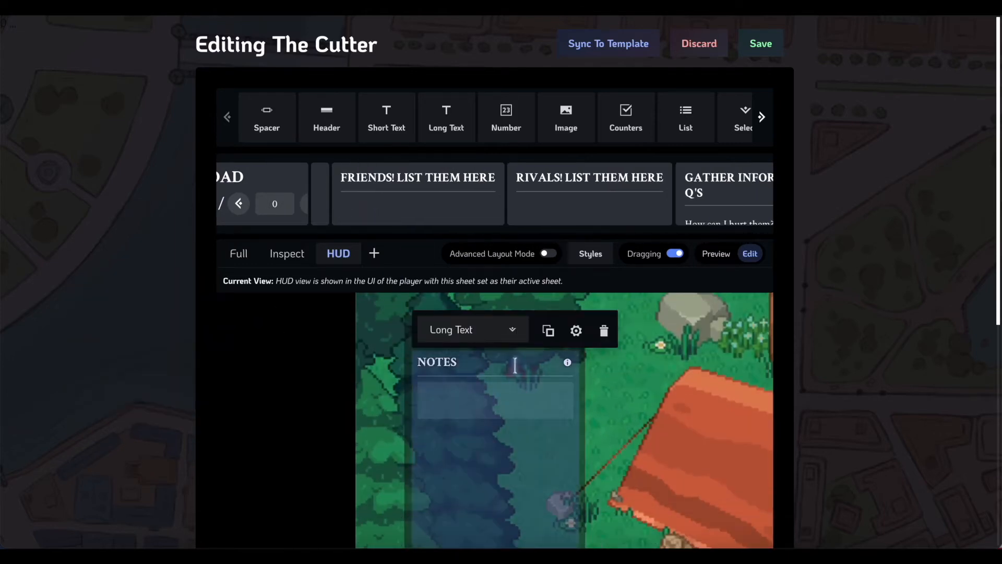
Shorten the Notes block in the HUD view's Notes tab to roughly half its height.
scroll(559, 447, "down", 7)
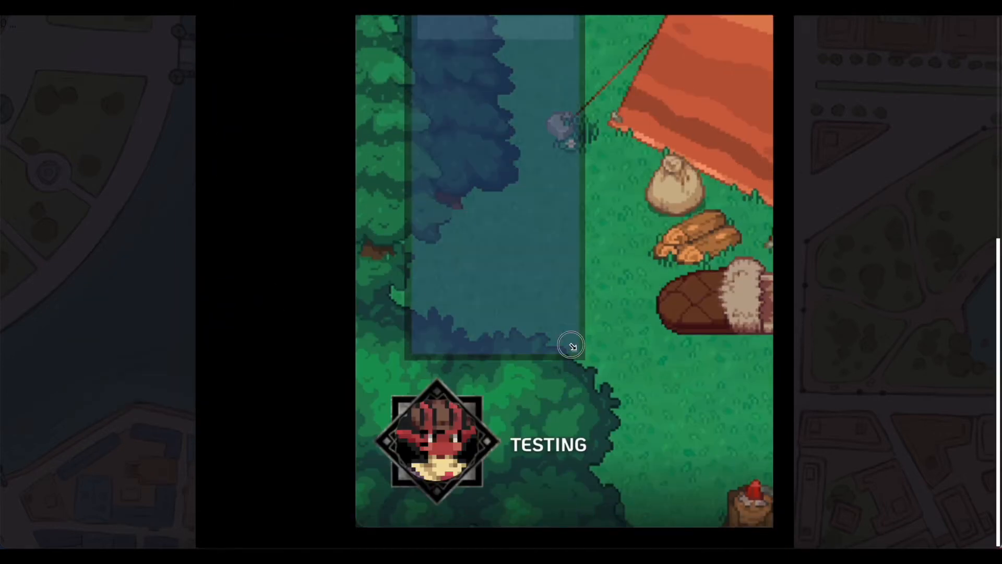
scroll(574, 251, "up", 5)
mouse_move(575, 351)
left_mouse_down()
mouse_move(560, 350)
mouse_move(583, 348)
left_mouse_up()
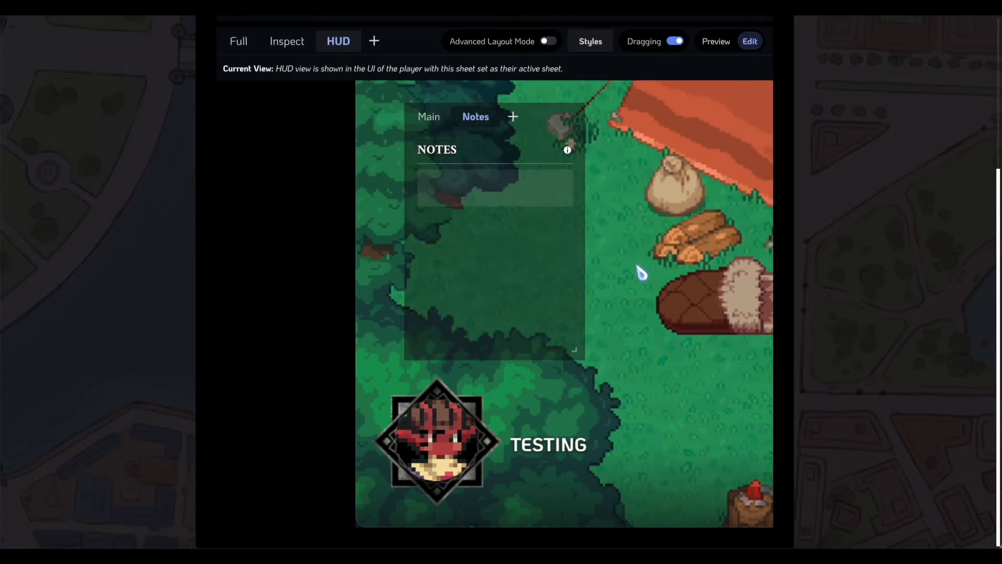
Save the sheet's layout changes and close The Cutter sheet to return to the map.
scroll(642, 268, "up", 4)
left_click(760, 40)
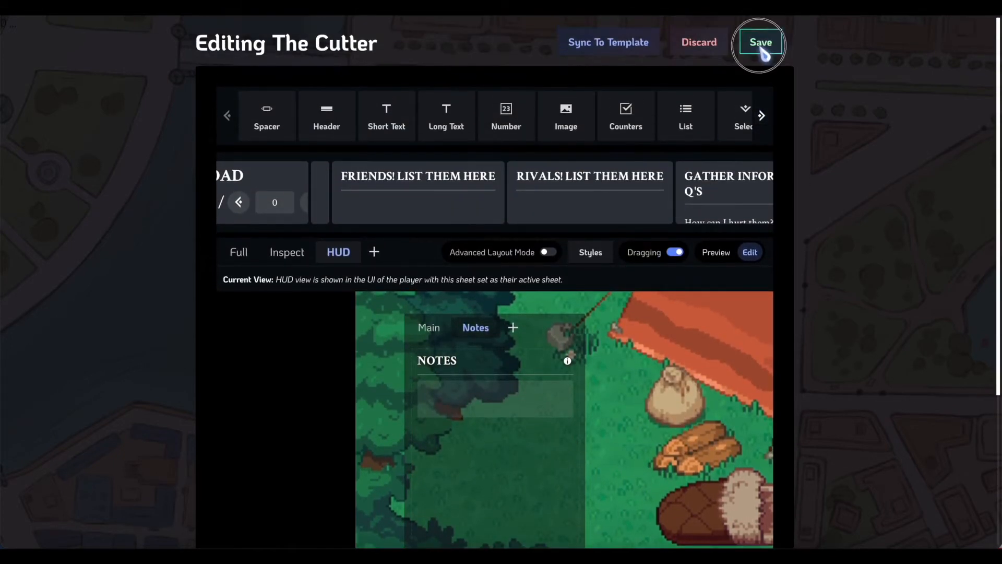
left_click(759, 161)
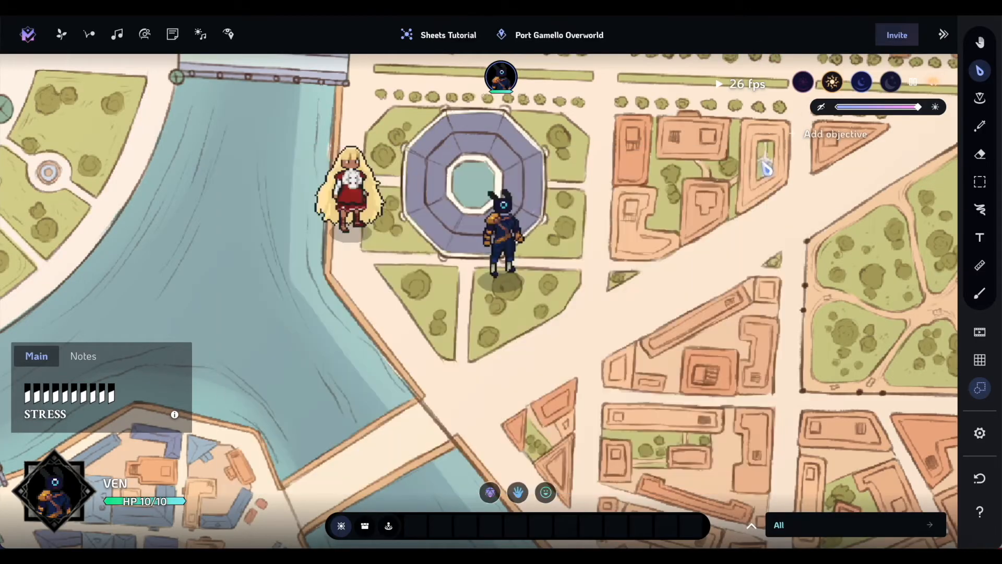
Try out the Stress counter in the on-screen HUD by marking several of its teeth and clearing them again.
left_click(73, 398)
left_click(29, 399)
left_click(29, 402)
Write "Hello! This is a note" in the Notes field of the on-screen HUD's Notes tab.
left_click(78, 359)
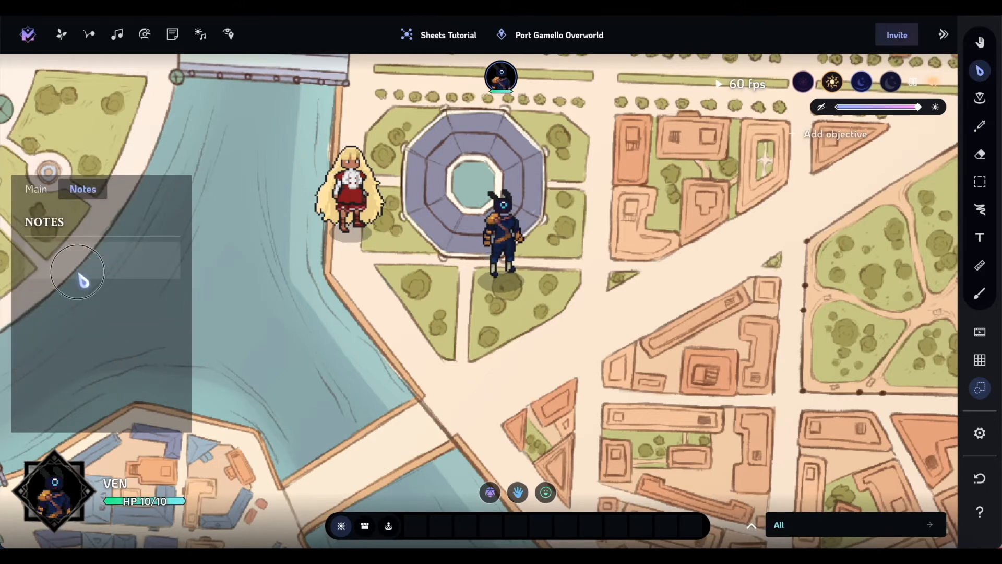
left_click(83, 272)
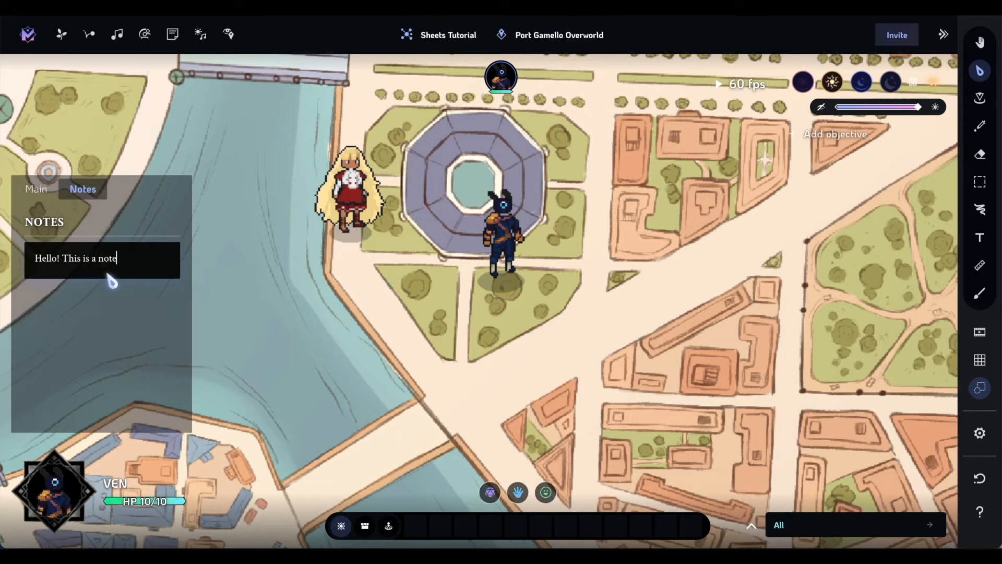
left_click(212, 354)
Check the note in the full Cutter sheet's "Notes, friends, rivals" section, and close the sheet.
left_click(52, 490)
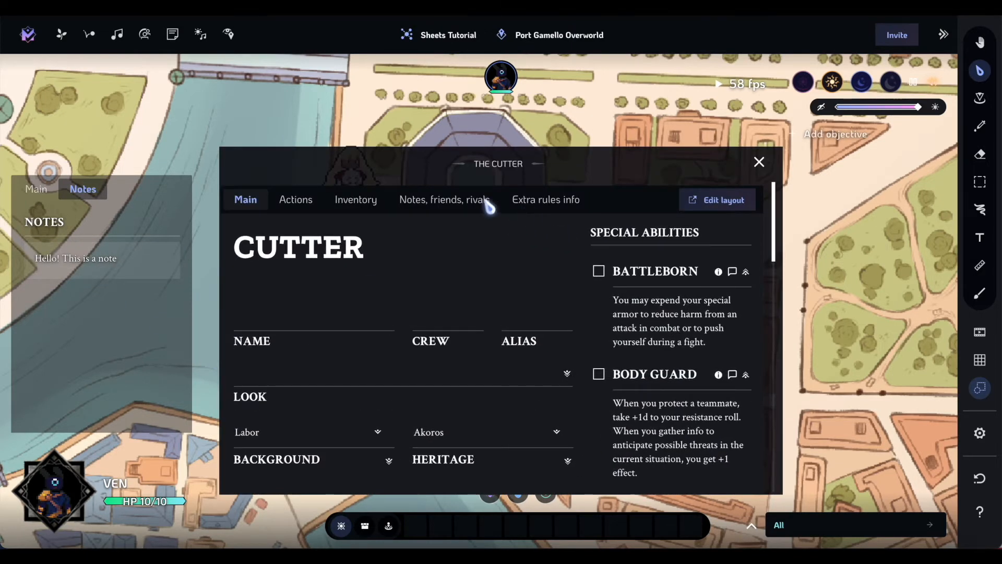
scroll(492, 303, "down", 4)
scroll(465, 385, "up", 4)
left_click(313, 200)
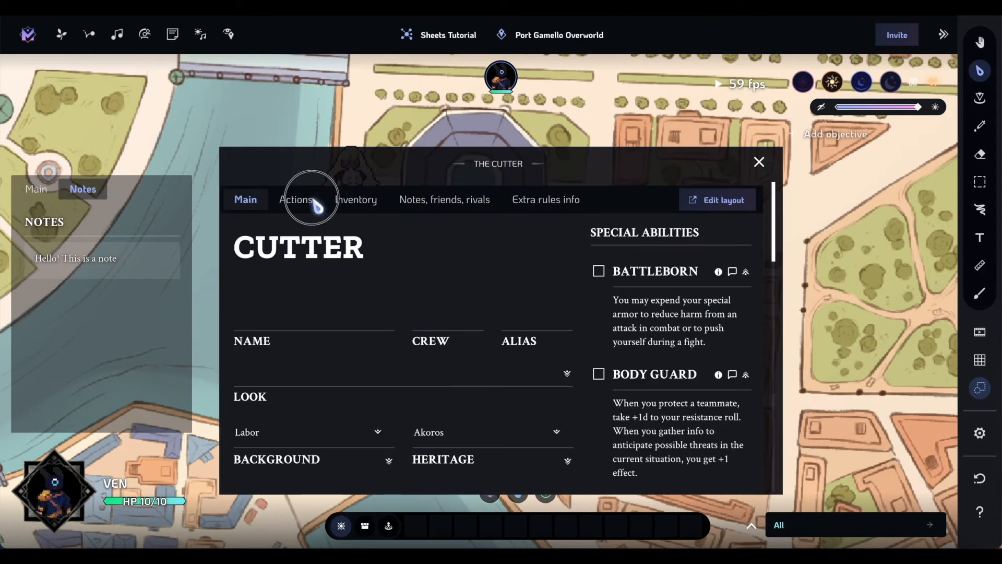
left_click(432, 199)
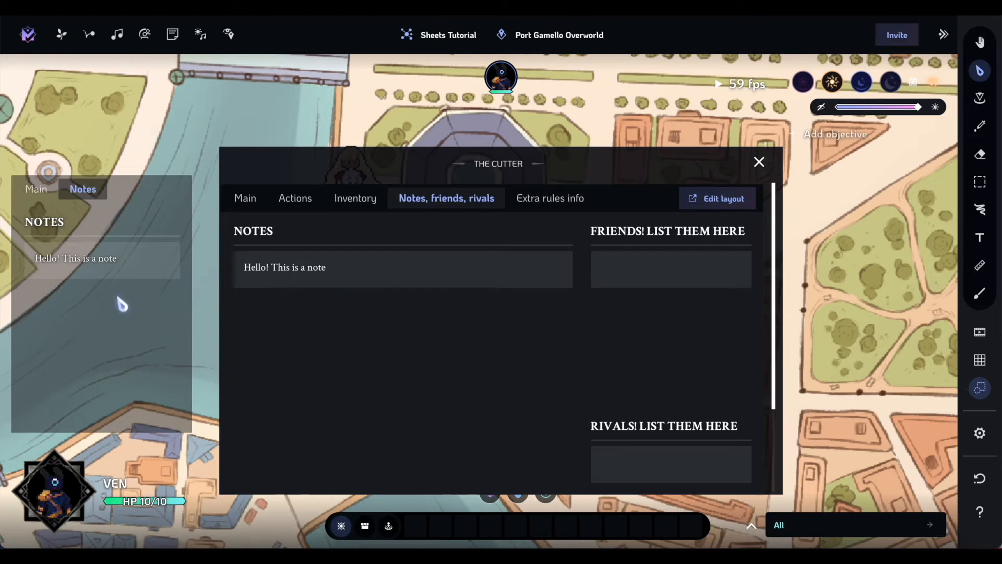
key("Escape")
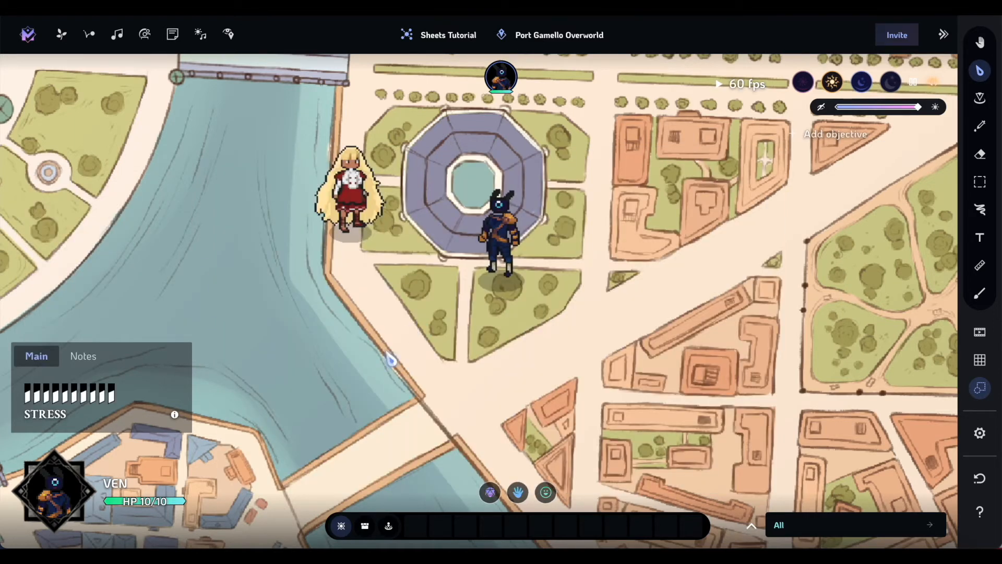
Reopen The Cutter sheet from the character portrait and bring up its HUD view in the layout editor.
left_click(70, 489)
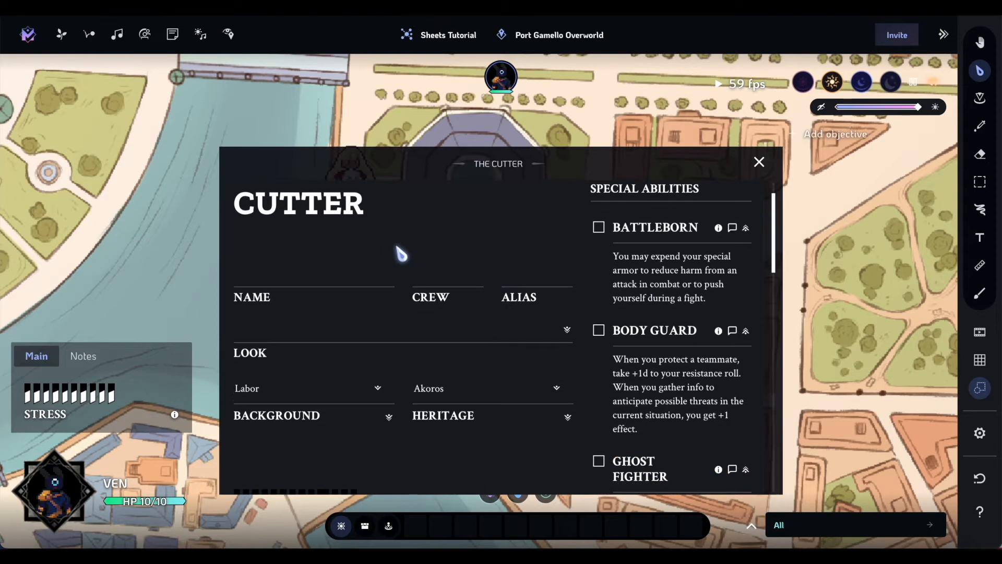
left_click(709, 197)
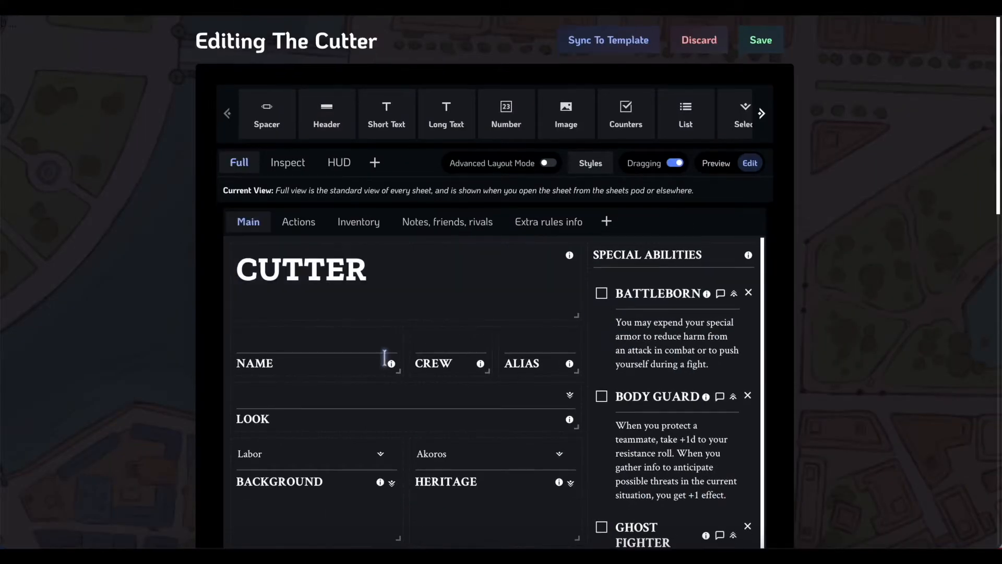
left_click(395, 351)
left_click(662, 231)
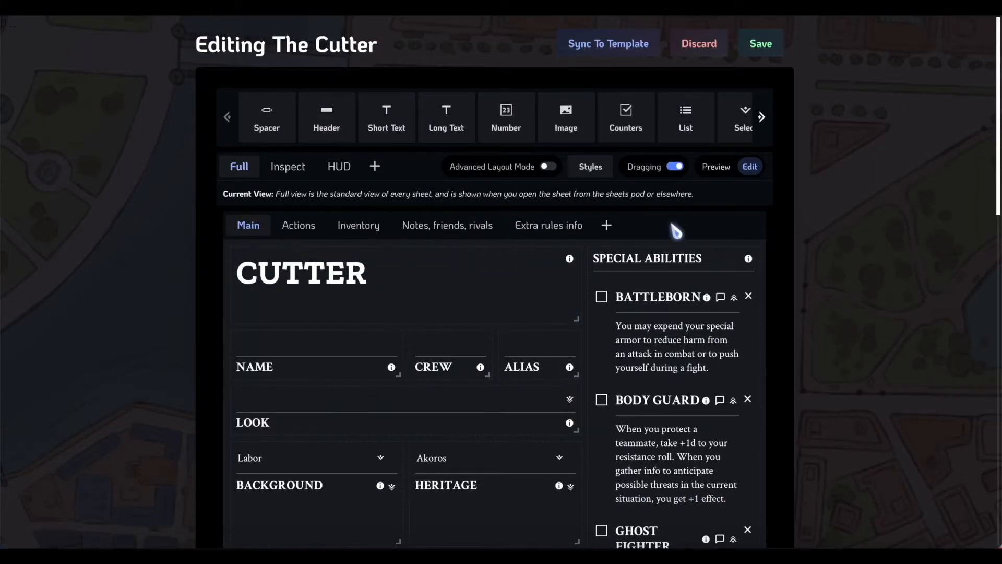
left_click(331, 168)
scroll(398, 358, "down", 1)
Shorten the Stress counter's block in the HUD view's Main tab and try hiding its label through the style options.
left_click(427, 345)
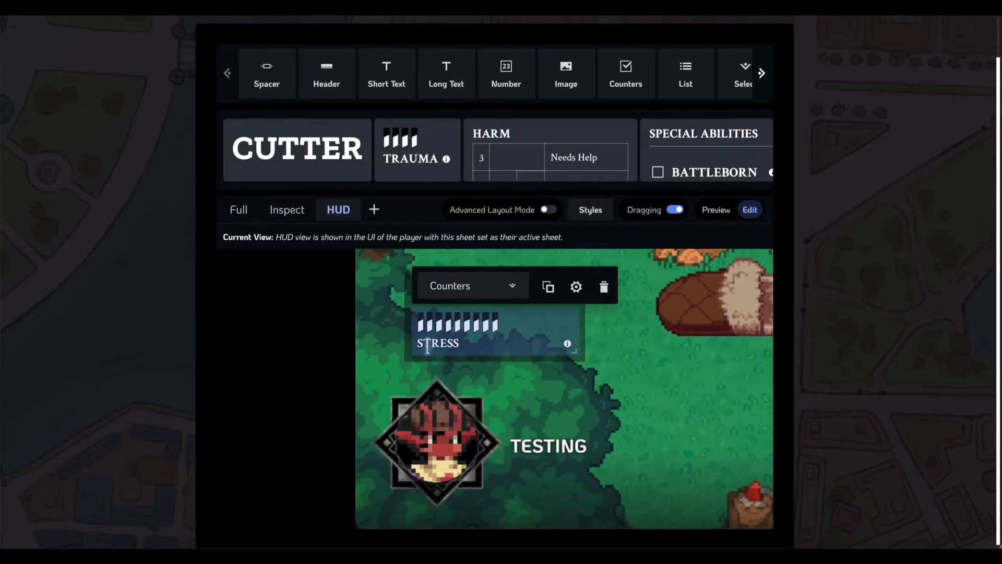
left_click(577, 288)
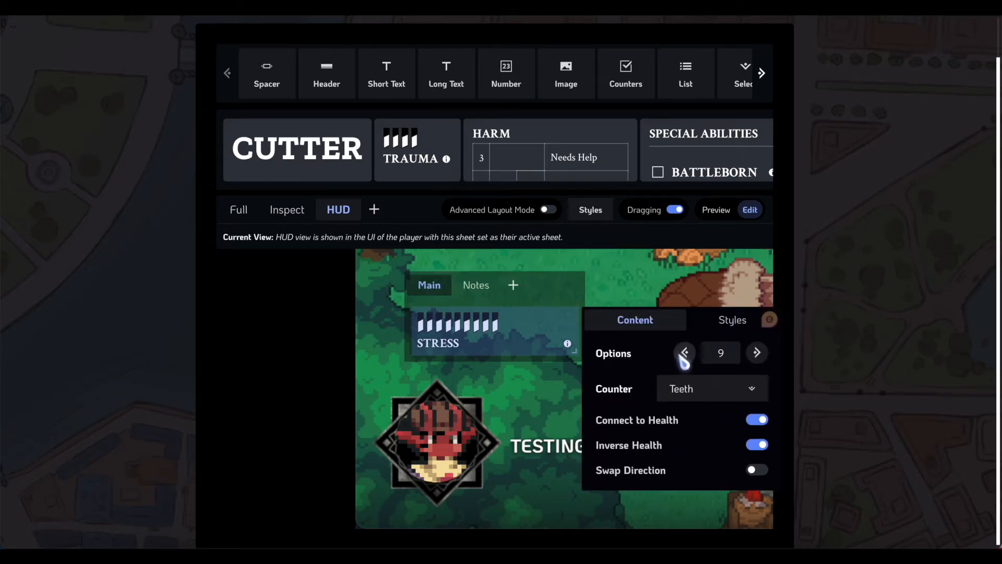
left_click(723, 321)
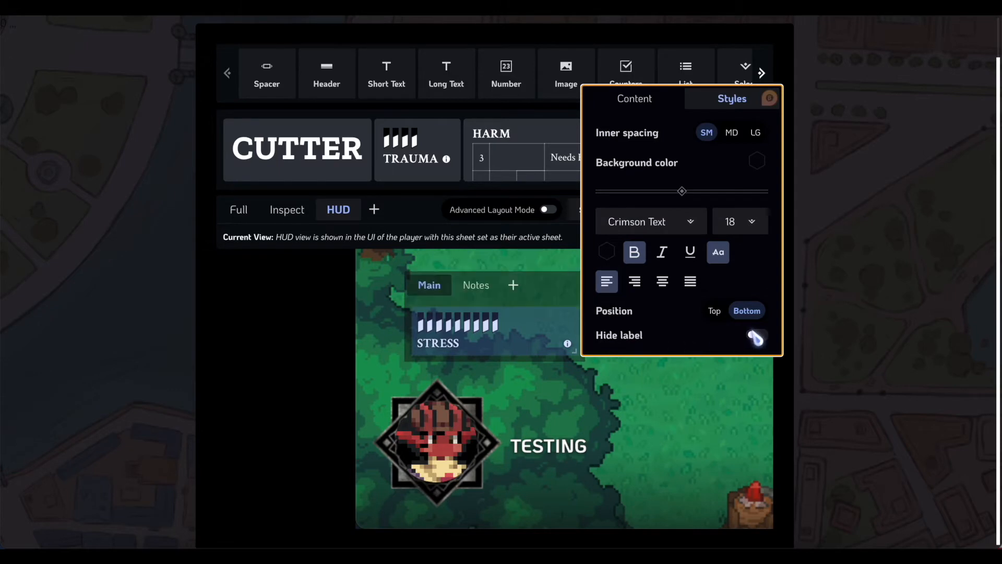
left_click(755, 339)
left_click(575, 351)
mouse_move(572, 347)
left_mouse_down()
mouse_move(573, 331)
mouse_move(573, 358)
mouse_move(571, 336)
left_mouse_up()
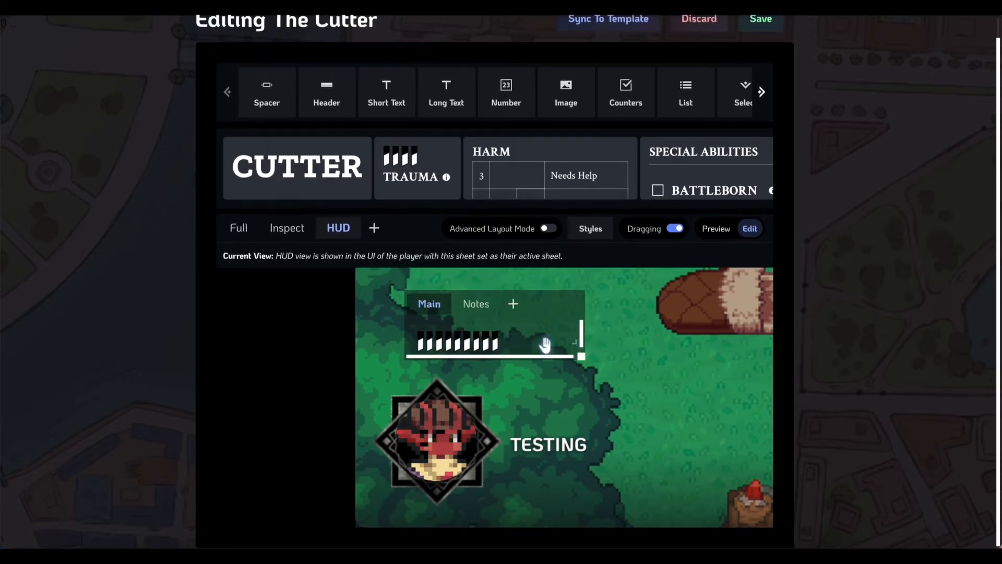
Turn on Hide label for the shortened Stress counter in the HUD view and save the sheet.
left_click(574, 314)
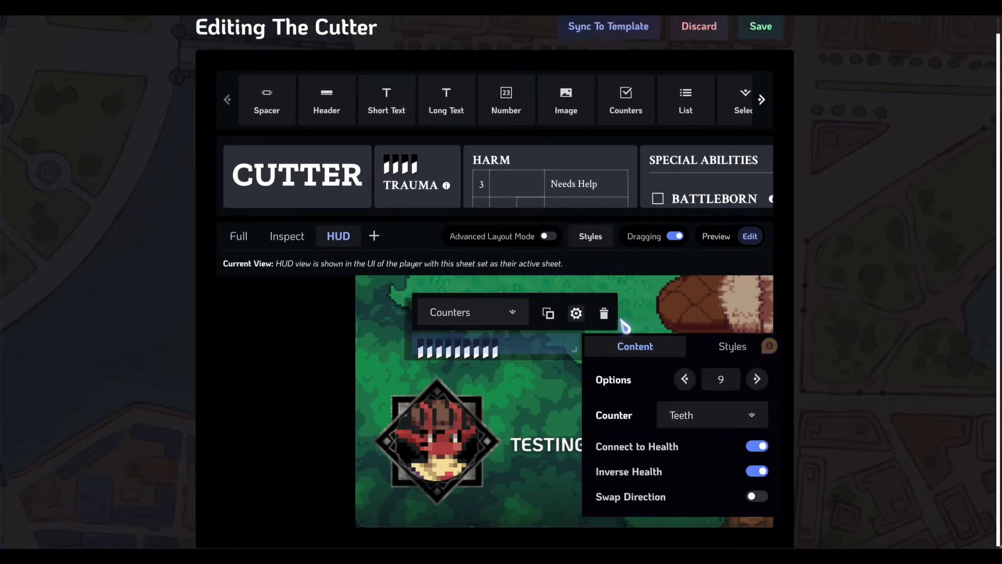
left_click(702, 351)
left_click(757, 463)
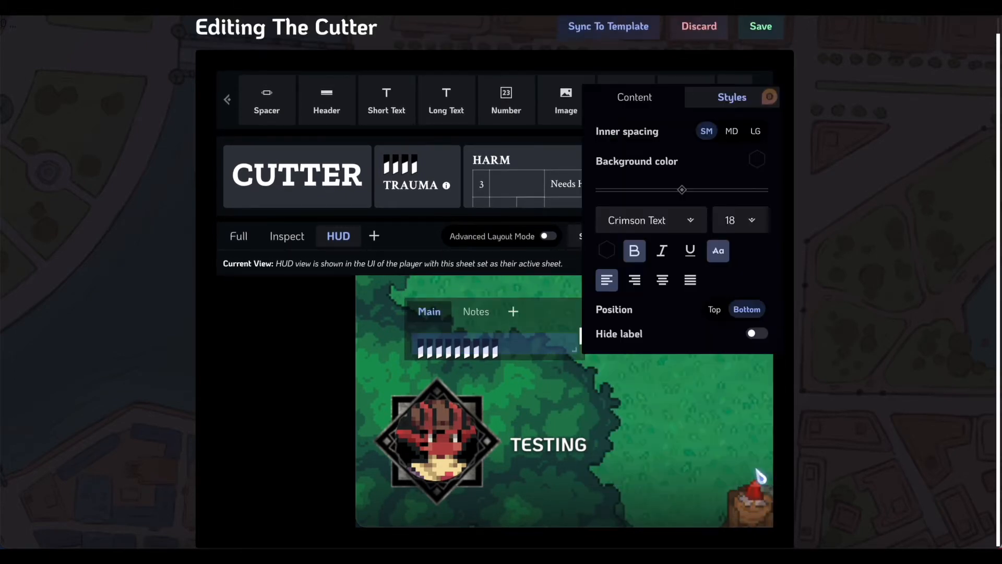
left_click(752, 329)
left_click(647, 270)
scroll(673, 246, "up", 1)
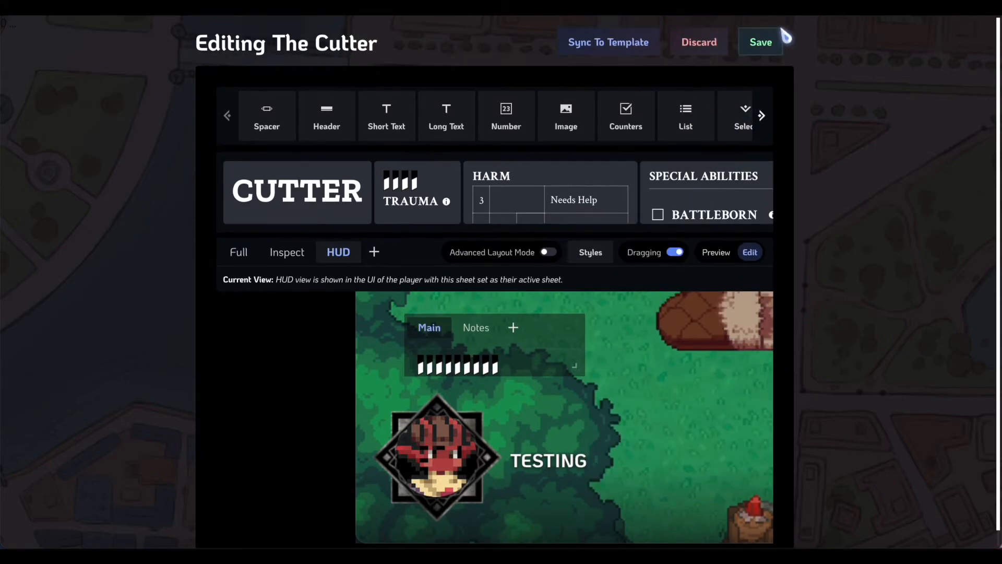
left_click(766, 42)
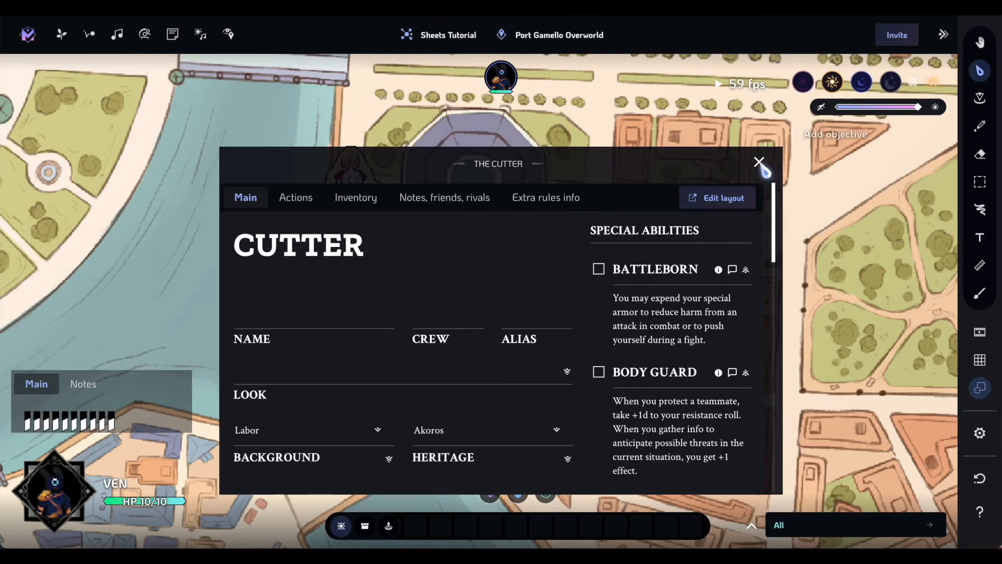
Compare the Stress counter on the full sheet's Main tab with the one in the HUD, closing the sheet in between.
scroll(538, 391, "down", 4)
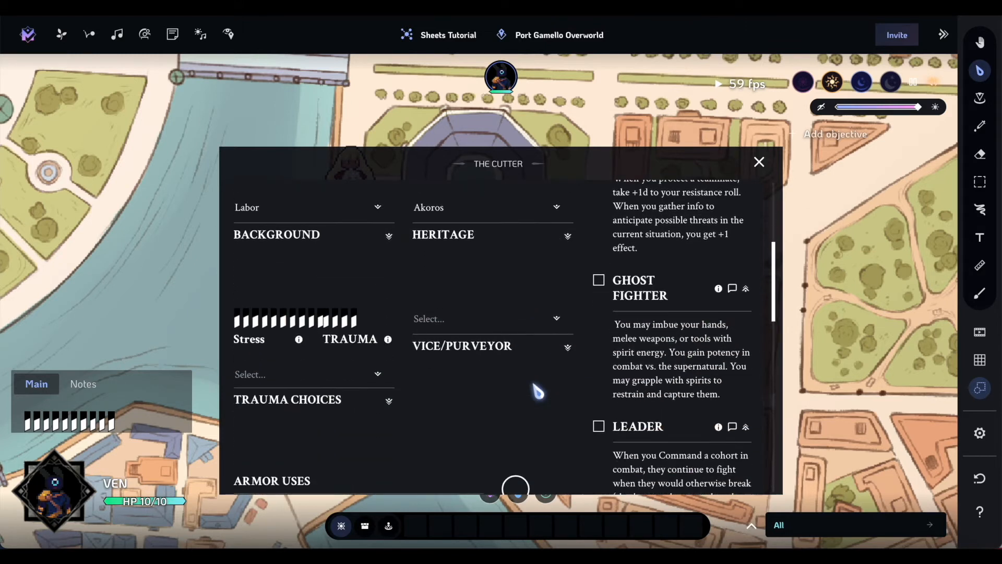
scroll(279, 353, "down", 1)
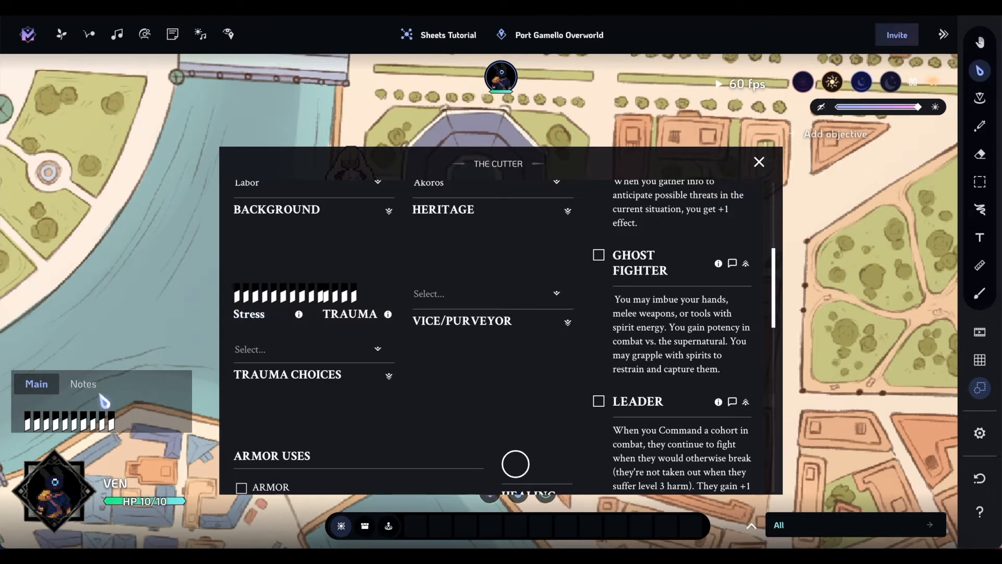
left_click(759, 163)
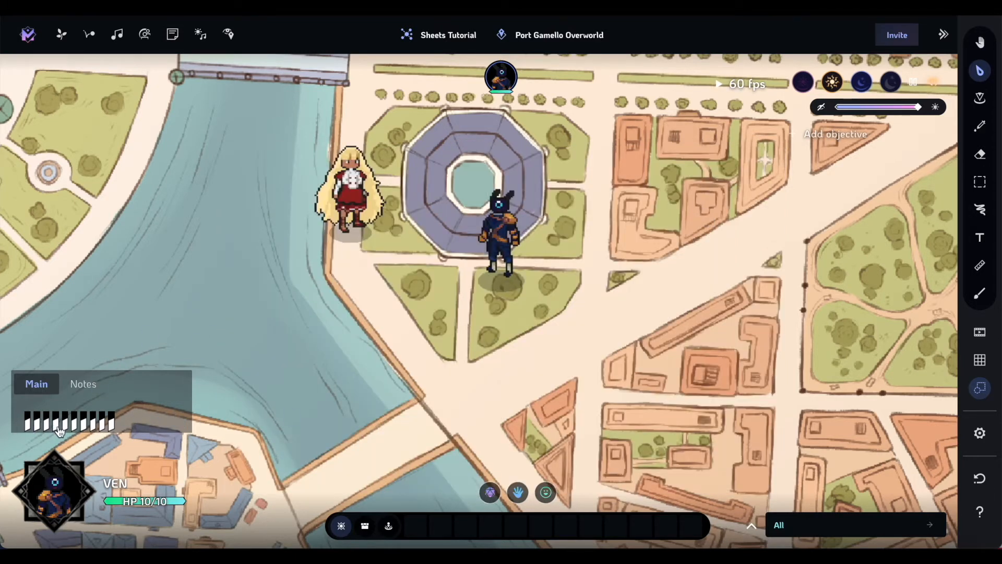
left_click(27, 426)
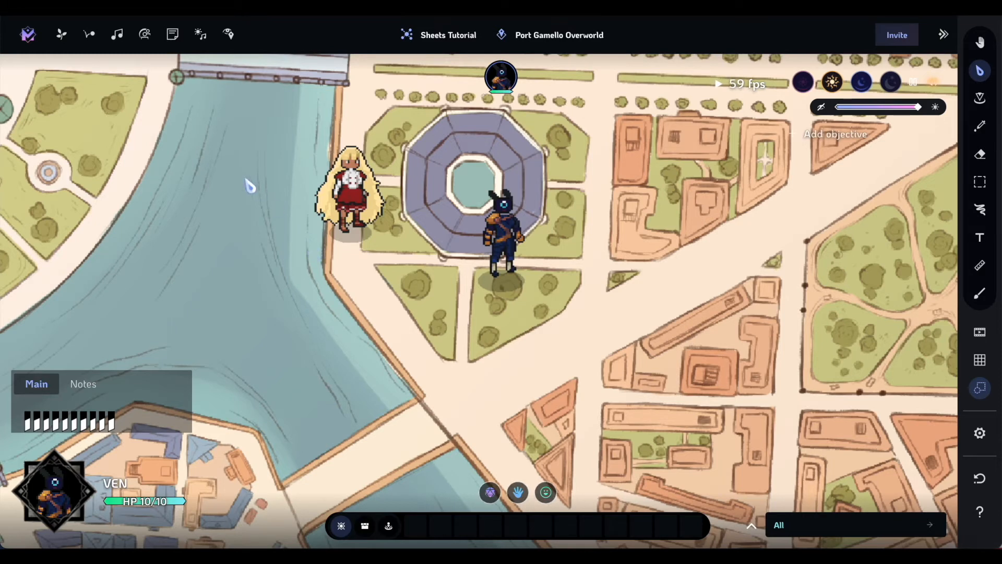
scroll(272, 236, "down", 1)
scroll(272, 236, "up", 1)
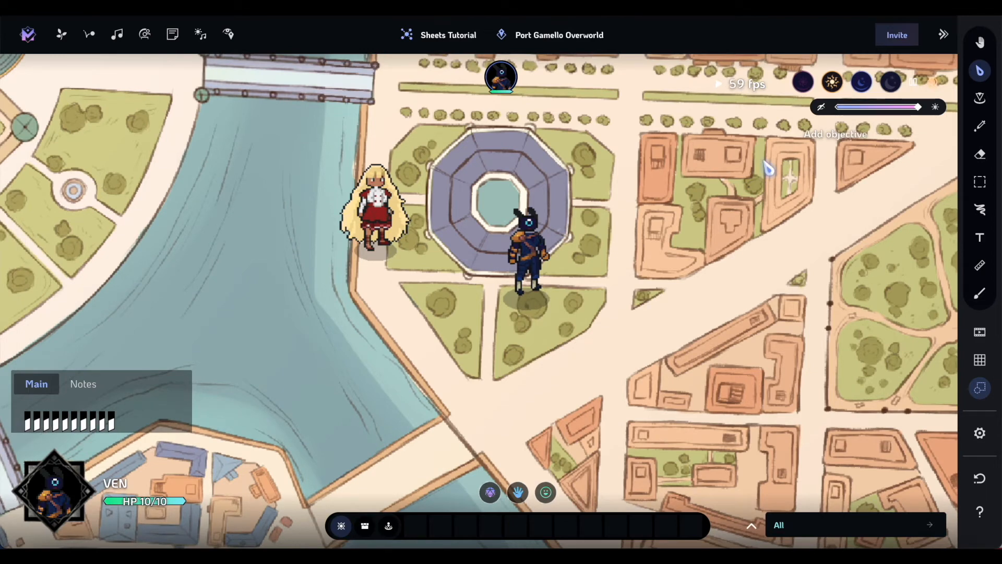
Open The Cutter from the list of sheets and start editing its layout.
left_click(172, 35)
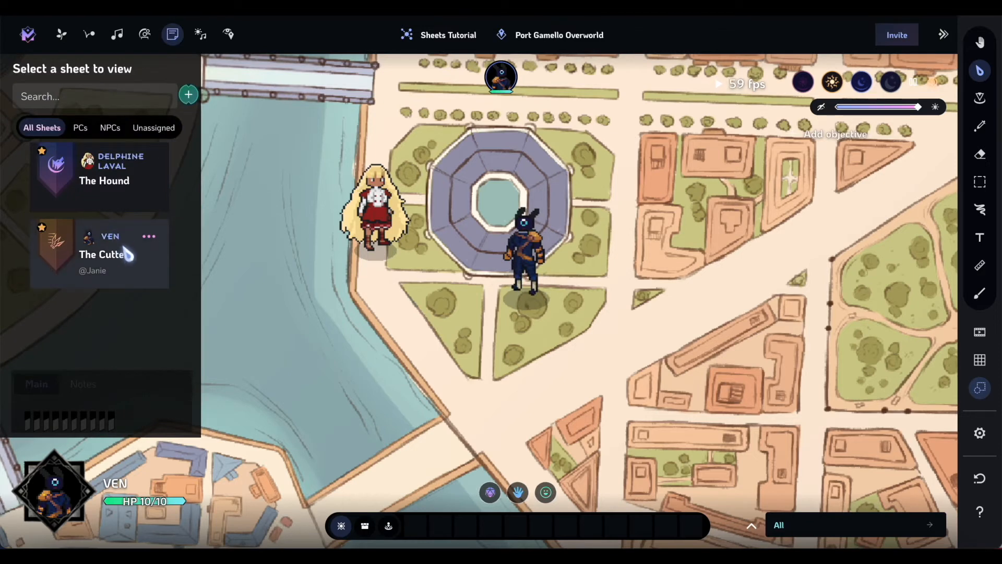
left_click(123, 252)
left_click(700, 202)
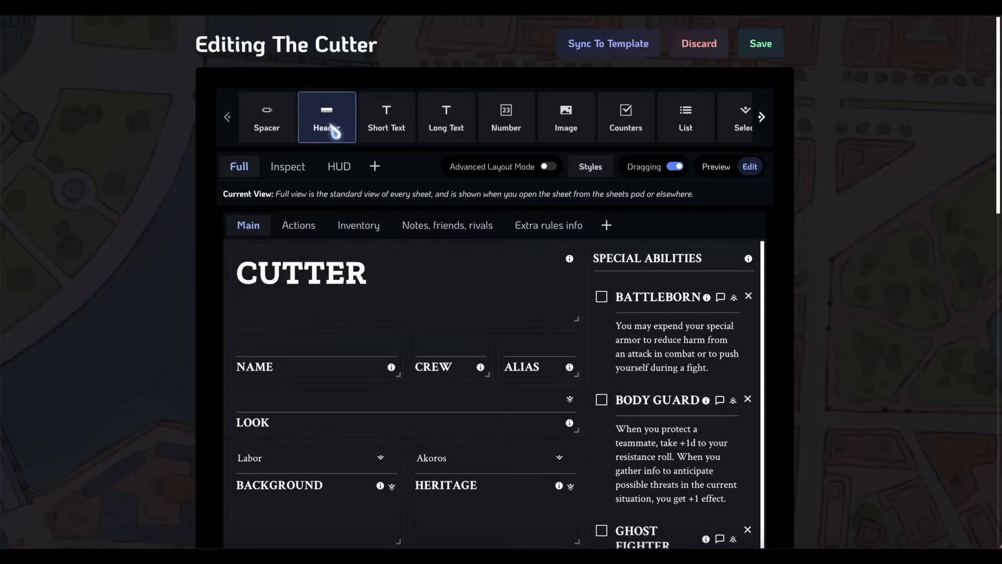
Review the remaining sheet view types and look through the available block types up to Sheet and Deck.
left_click(375, 166)
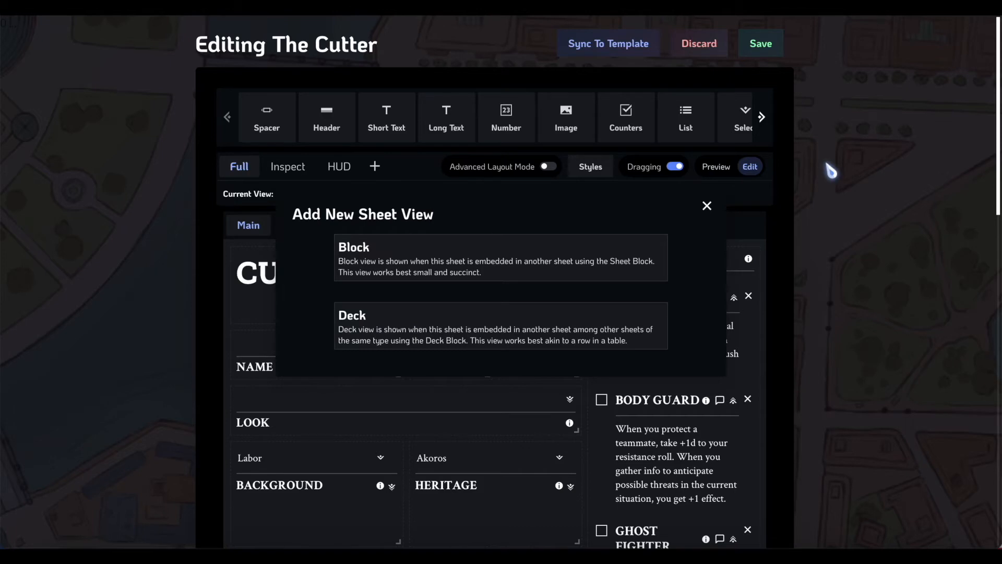
left_click(706, 207)
scroll(690, 116, "down", 10)
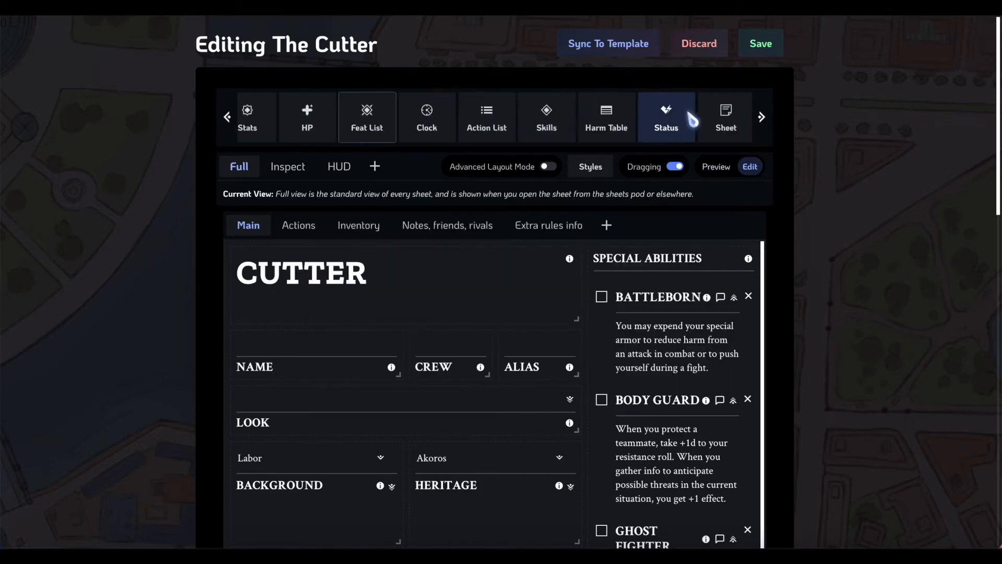
Add a Block view to The Cutter sheet.
left_click(375, 166)
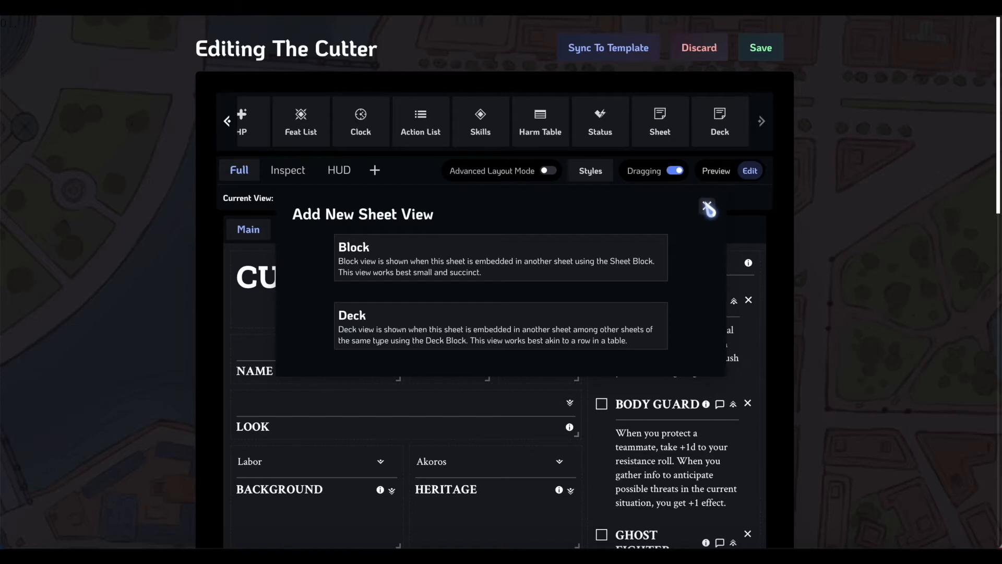
scroll(719, 216, "down", 1)
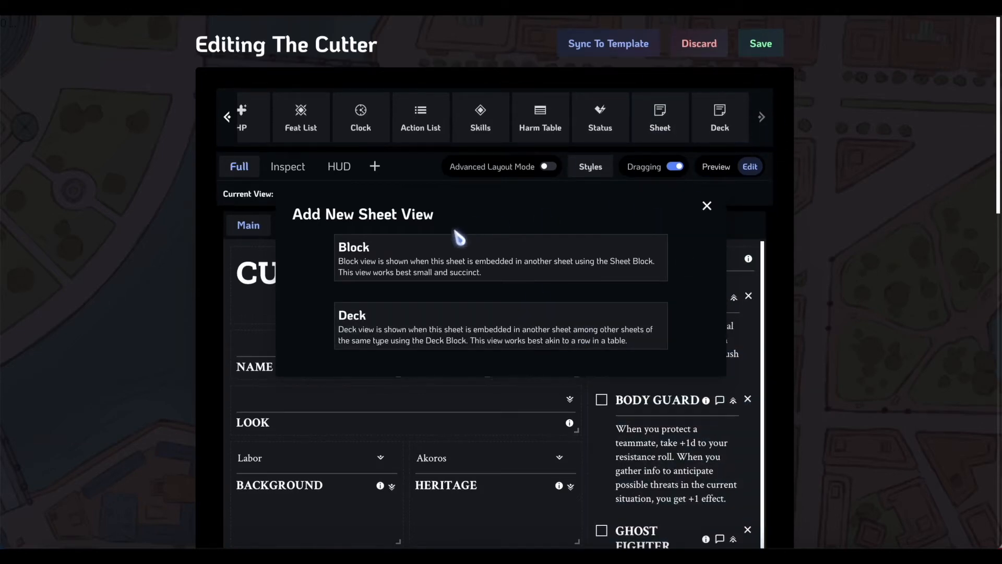
left_click(448, 255)
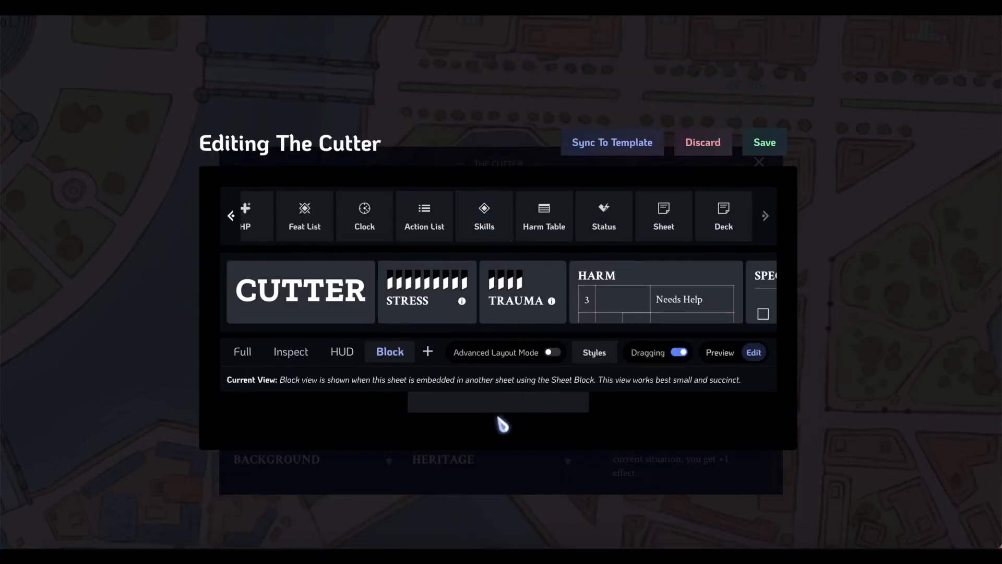
Place the existing Stress counter and Name field side by side in the Block view, each about half its width.
left_click_drag(443, 313, 580, 434)
scroll(548, 295, "right", 5)
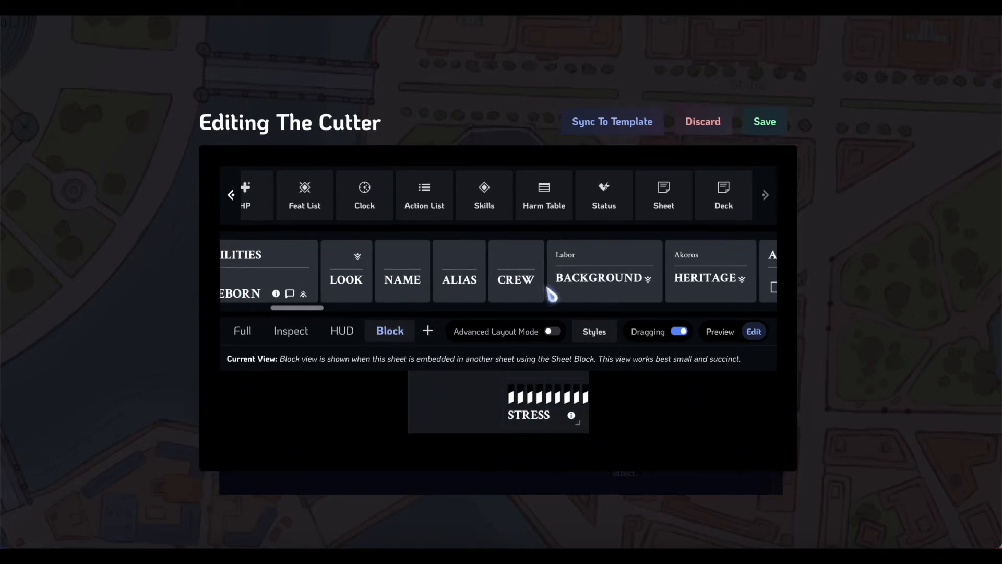
left_click(333, 249)
left_click_drag(332, 250, 470, 382)
left_click(574, 390)
left_click_drag(575, 391, 488, 418)
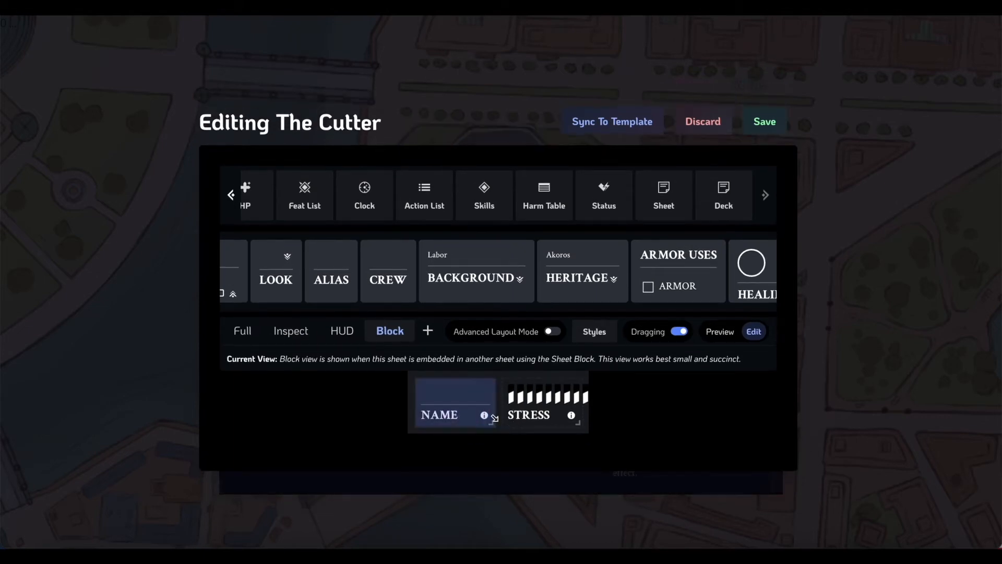
Hide the label of the Name block in the Block view.
left_click(465, 414)
left_click(580, 359)
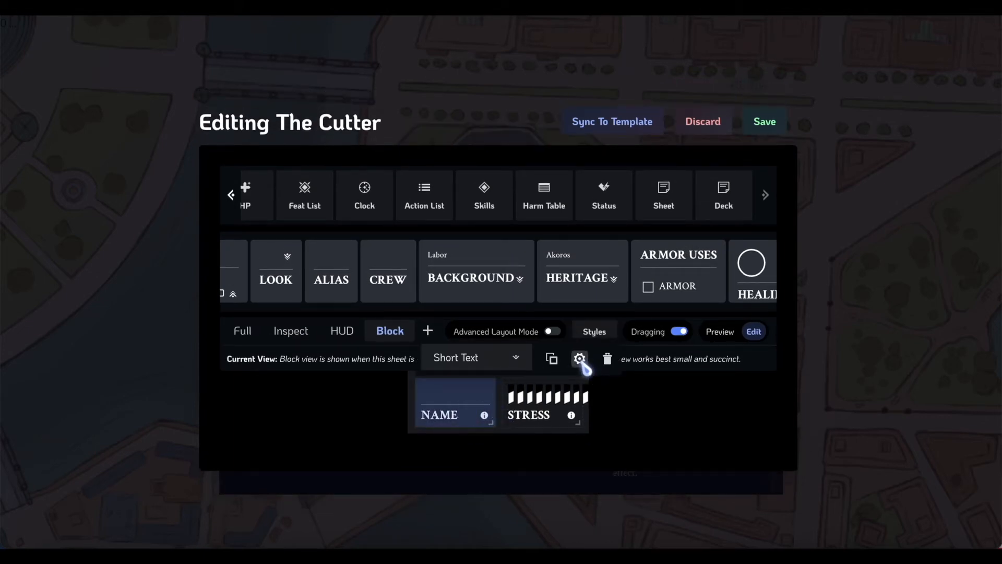
left_click(653, 397)
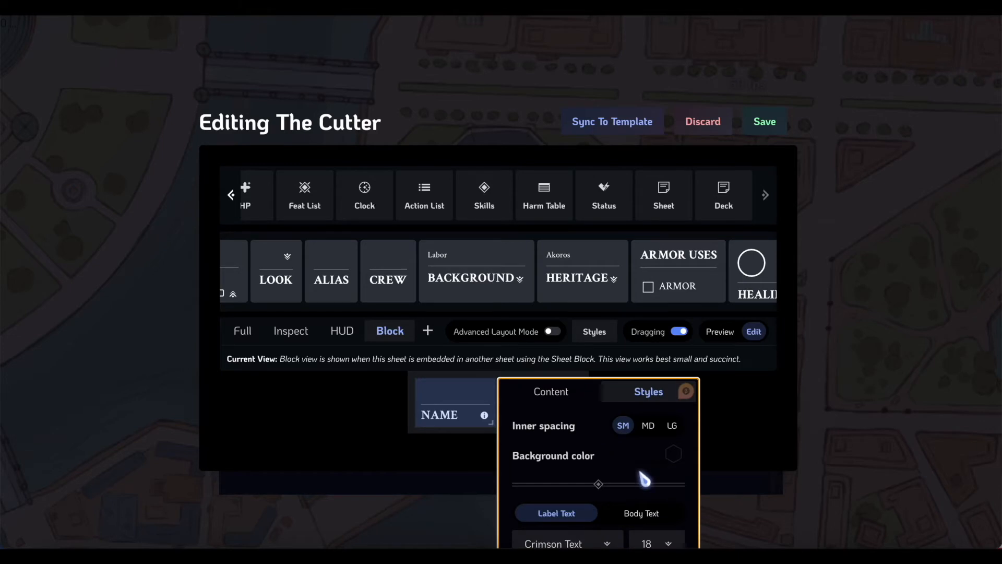
left_click(673, 407)
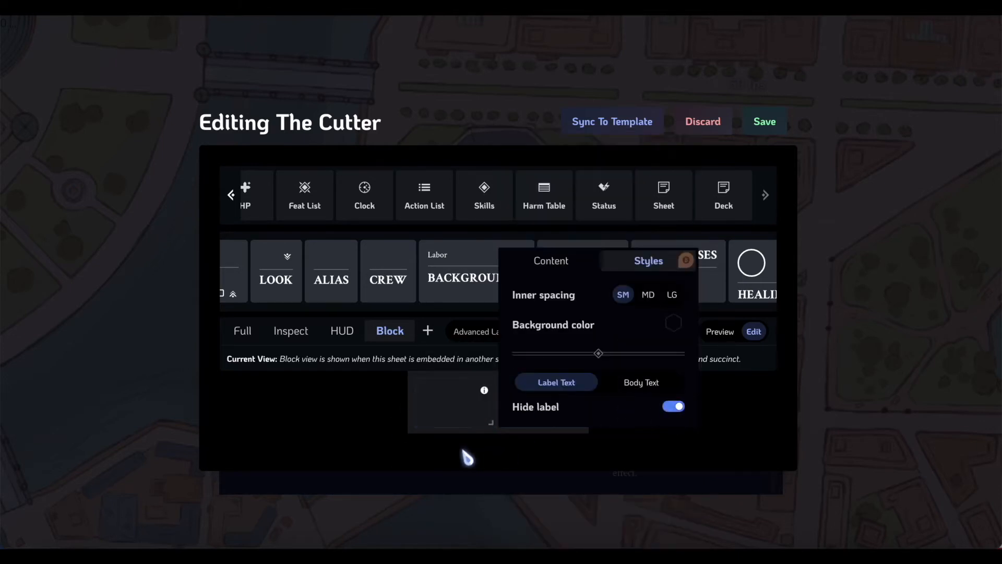
Hide the Stress block's label in the Block view, and save and close The Cutter sheet.
left_click(543, 410)
left_click(667, 359)
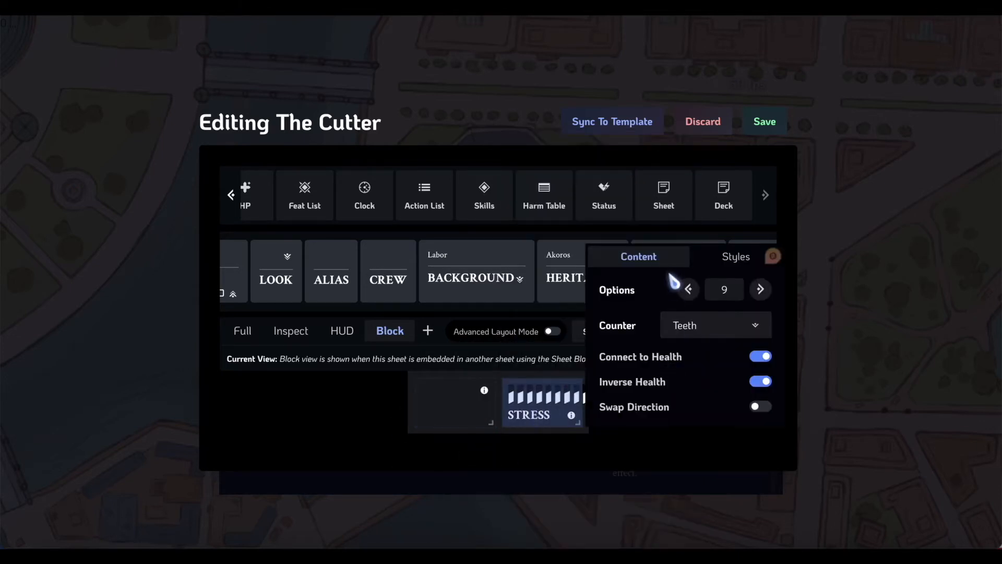
left_click(730, 259)
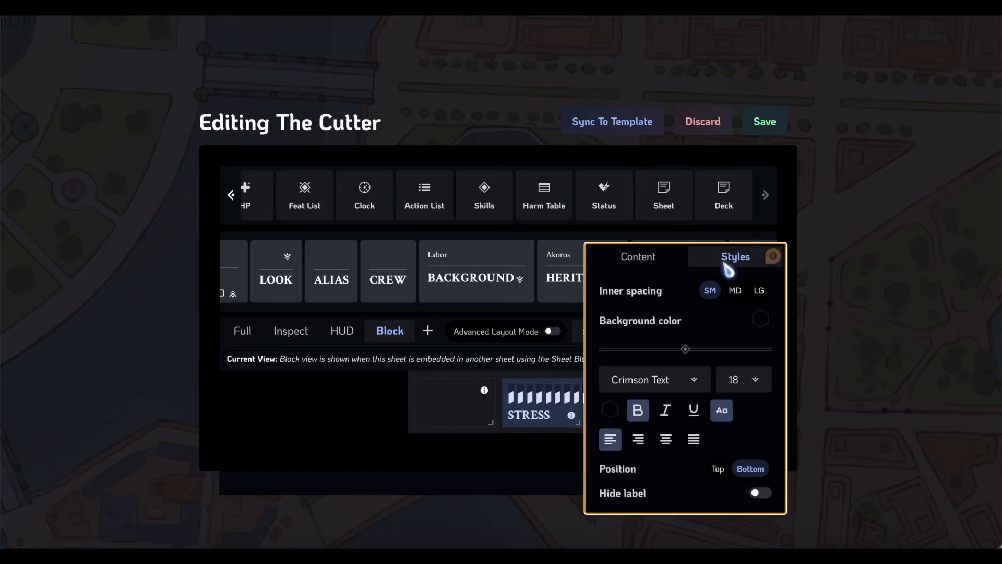
left_click(758, 489)
left_click(862, 412)
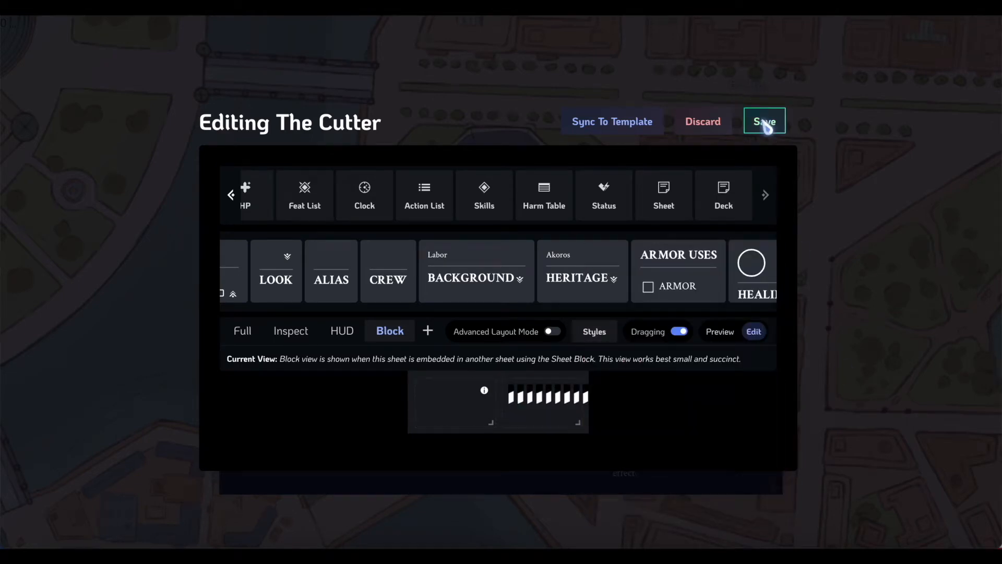
left_click(765, 123)
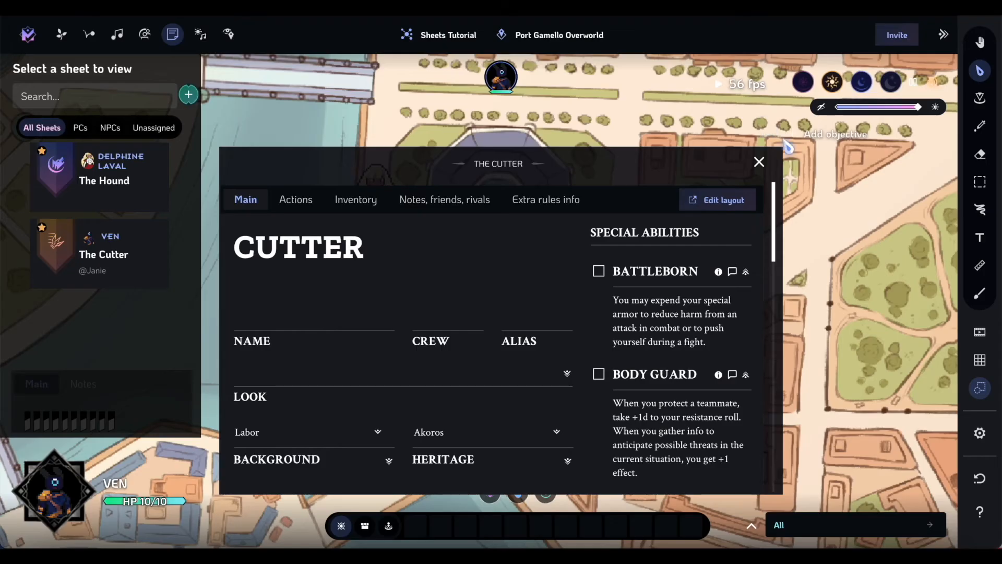
left_click(760, 163)
Start a new sheet template for a new sheet and look through the available block types.
left_click(190, 96)
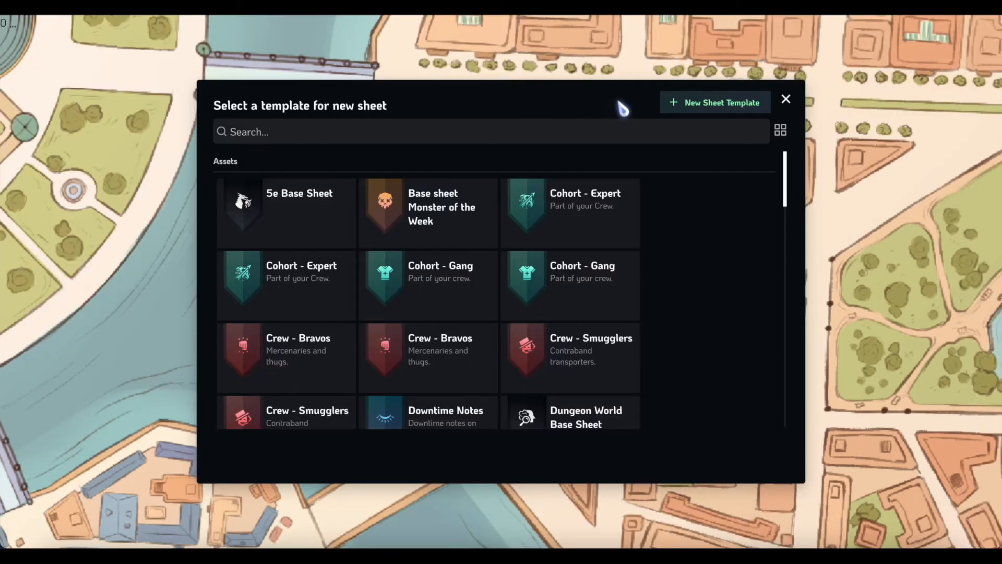
left_click(700, 106)
left_click(397, 203)
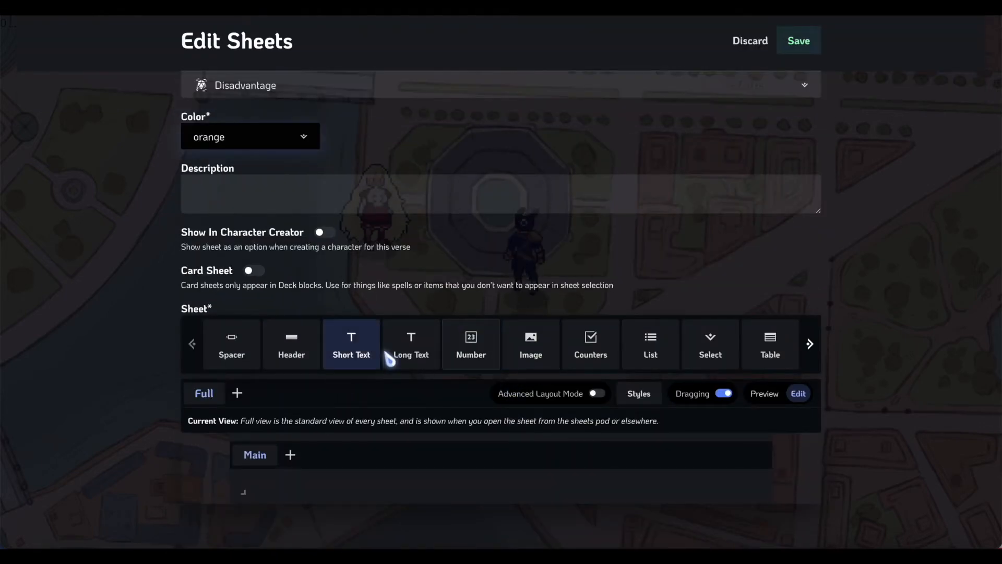
scroll(412, 350, "right", 5)
scroll(455, 352, "right", 4)
scroll(464, 348, "left", 10)
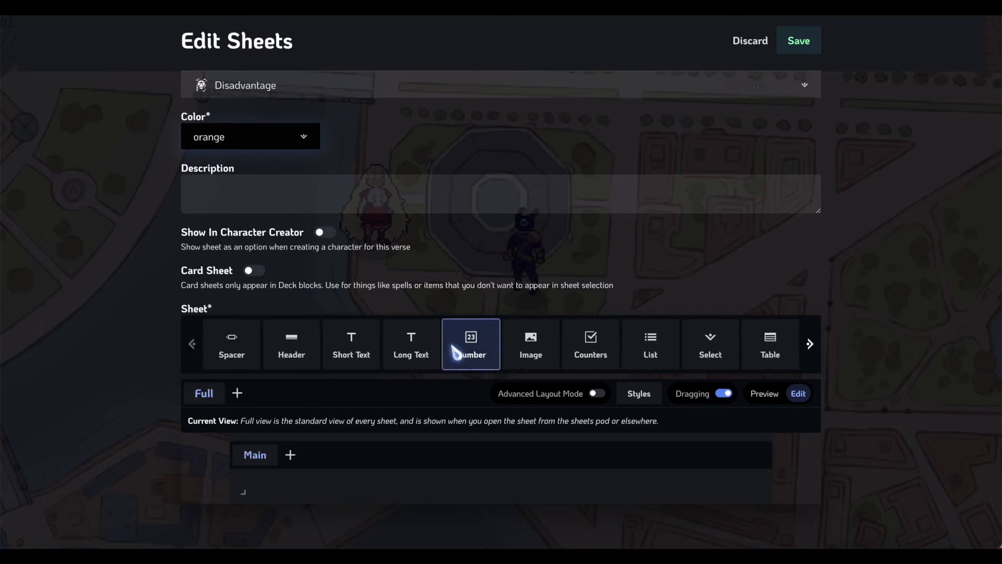
Add a Header block to the Main page of the Full view with the text "Blades GM Sheet".
left_click_drag(289, 343, 267, 502)
double_click(292, 475)
type("Blades GM Sheet")
Place two Sheet blocks side by side beneath the Blades GM Sheet header.
scroll(699, 329, "right", 8)
scroll(698, 329, "right", 2)
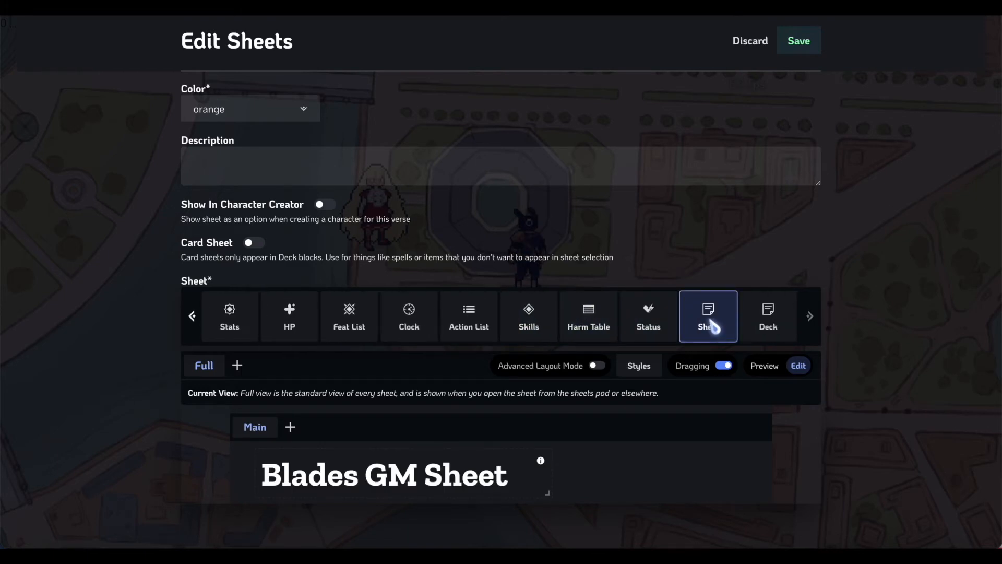
left_click_drag(711, 319, 334, 538)
scroll(619, 510, "down", 1)
left_click_drag(381, 485, 361, 489)
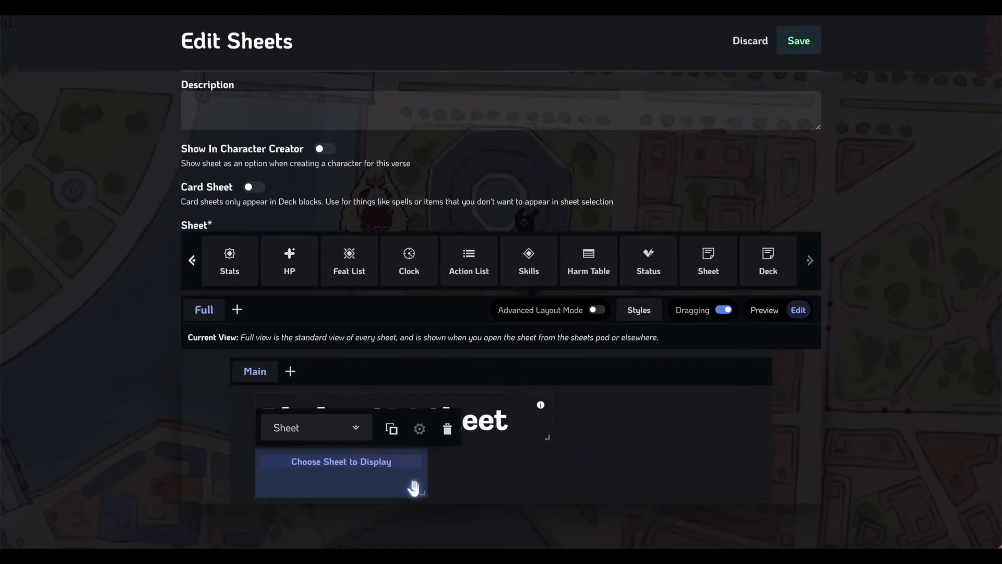
left_click_drag(709, 259, 452, 482)
left_click_drag(555, 474, 535, 479)
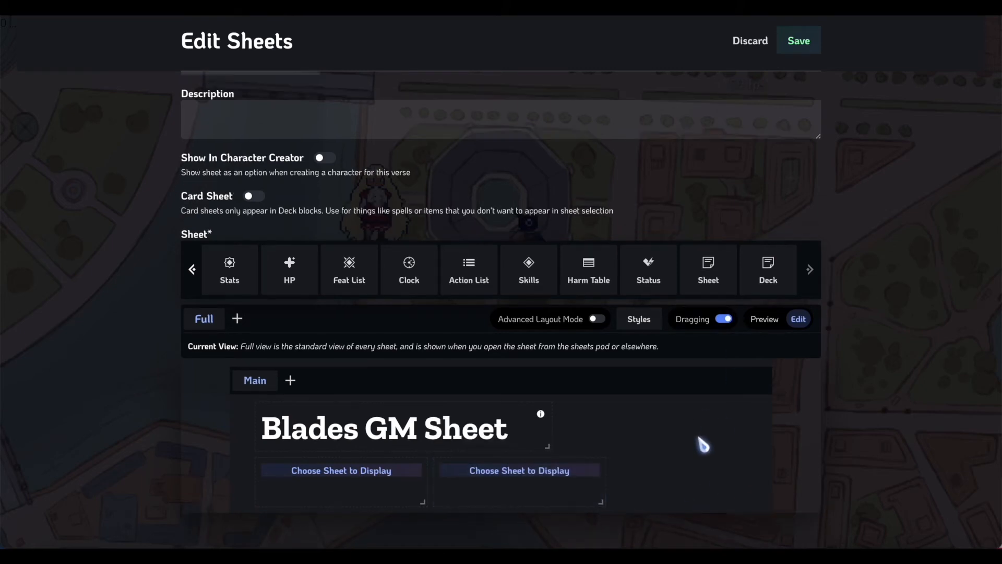
Save the template, create a sheet from it, and display The Hound in its first Sheet block and The Cutter in its second.
left_click(793, 42)
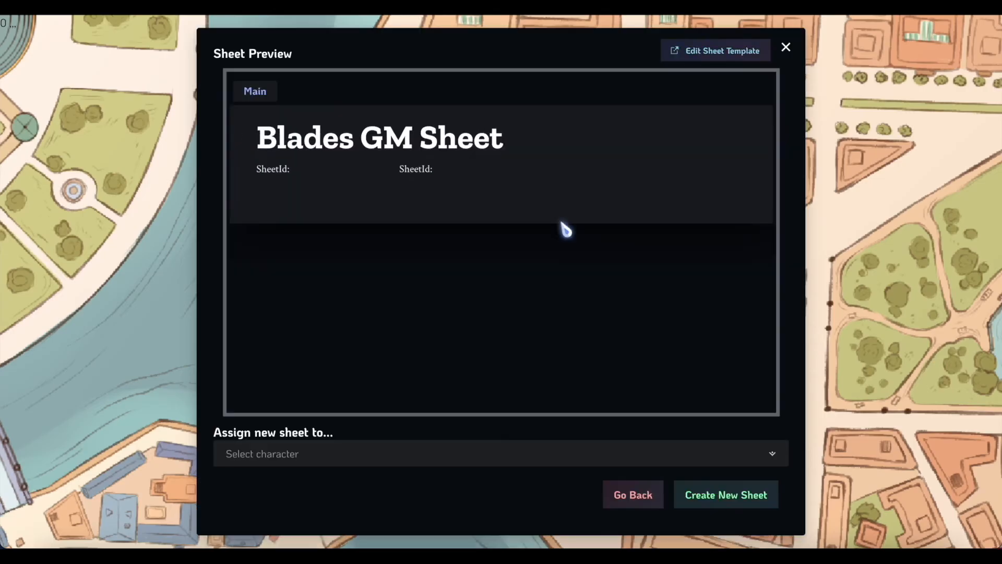
left_click(718, 495)
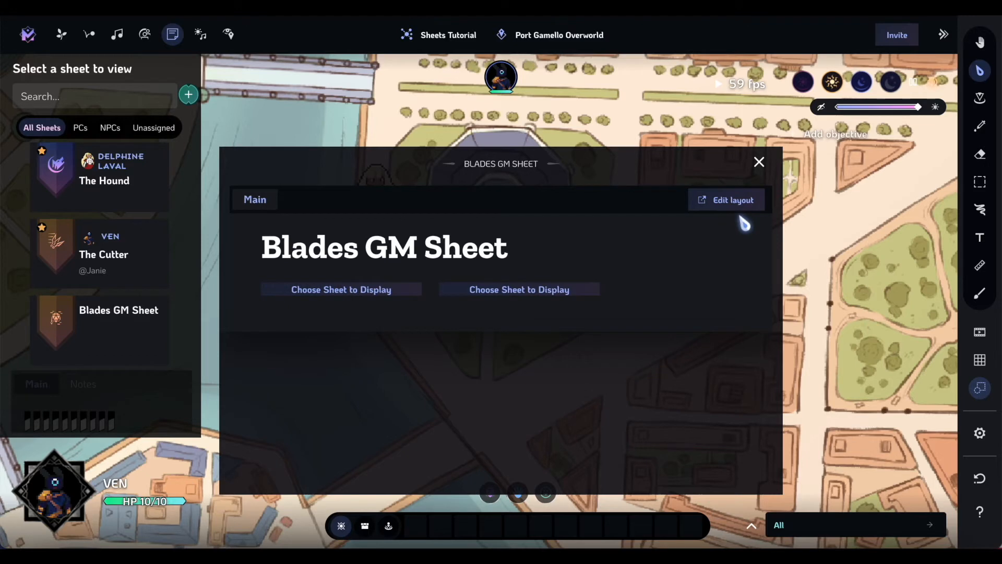
left_click(355, 291)
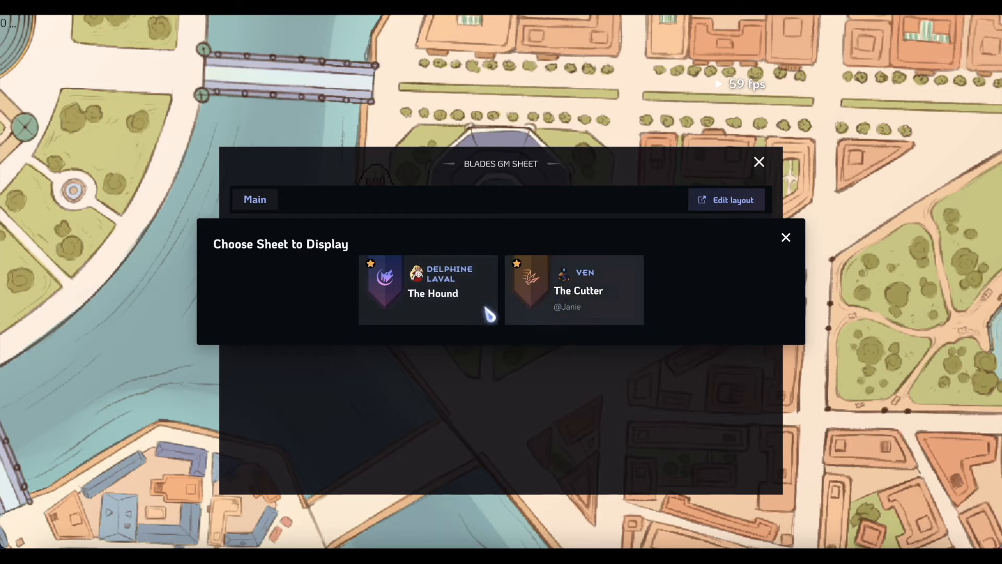
left_click(438, 297)
left_click(506, 289)
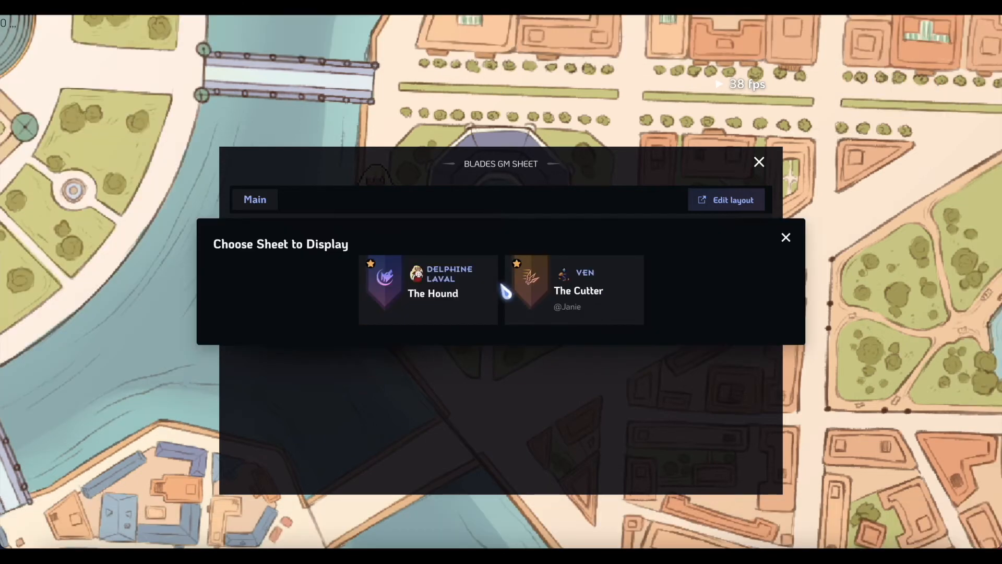
left_click(566, 381)
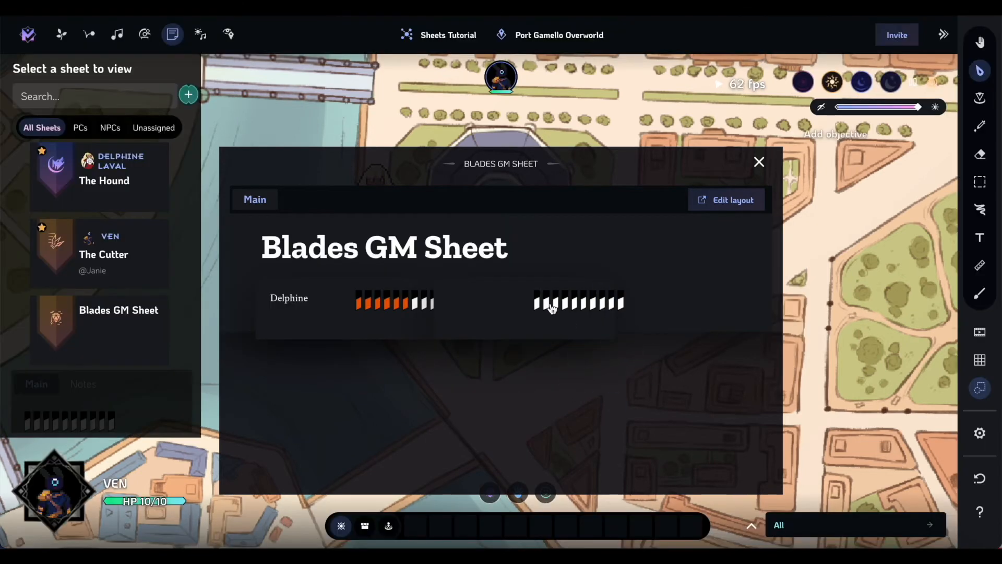
Fill in the character's name on The Cutter sheet, close that sheet and hide the list of sheets.
left_click(130, 263)
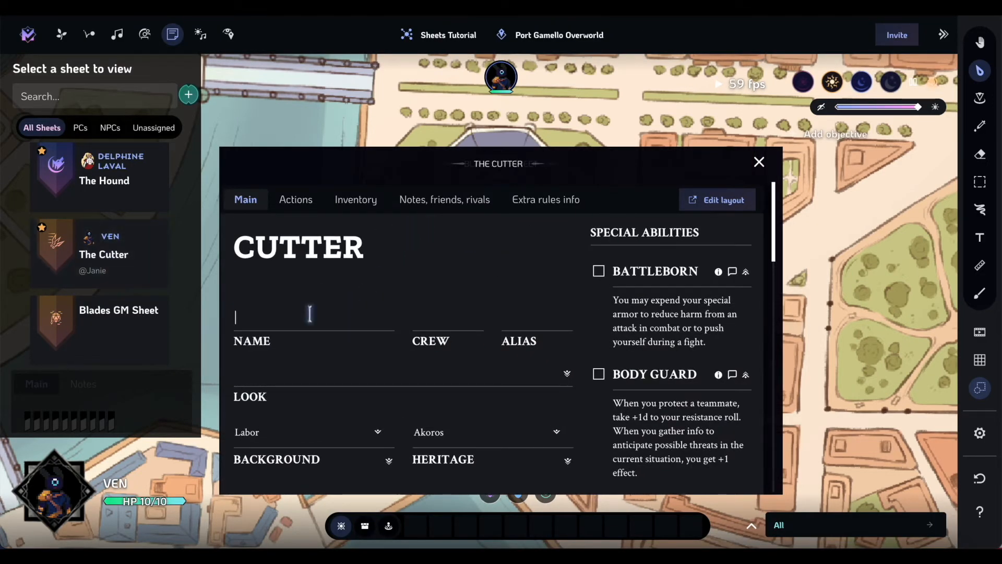
left_click(759, 162)
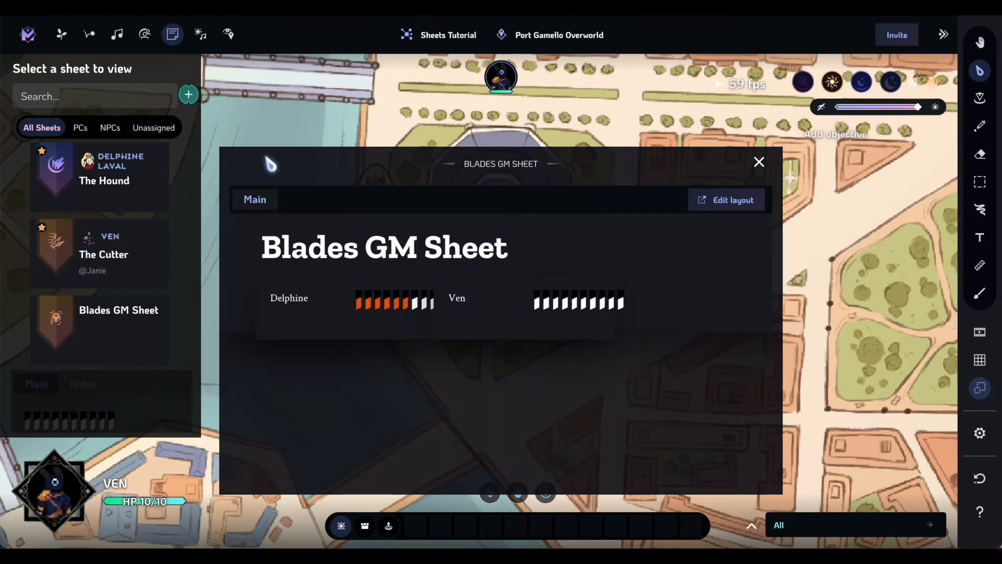
left_click(172, 35)
left_click(173, 37)
left_click(174, 35)
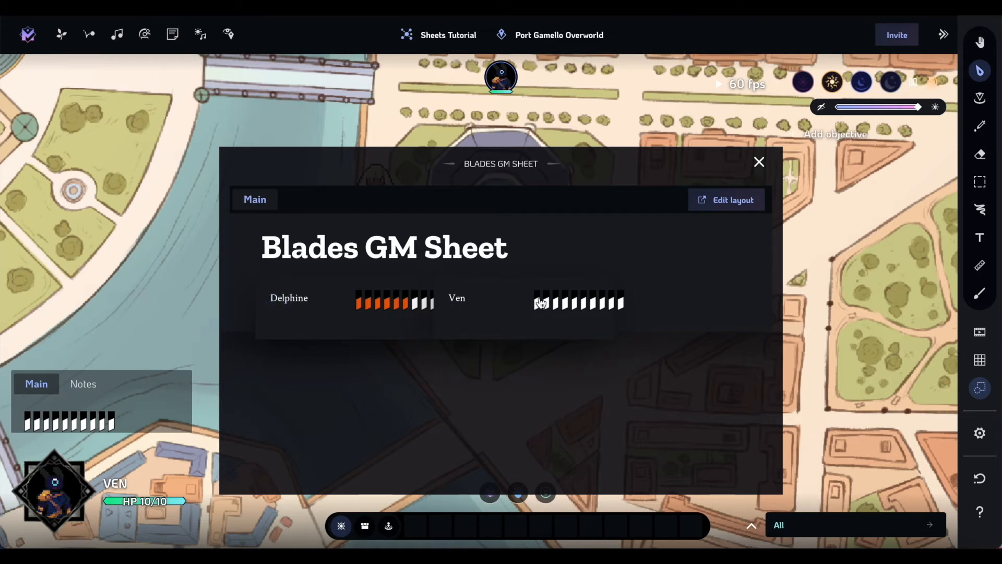
Try marking stress on The Cutter's embedded counter, and clear the stress on both counters of the Blades GM Sheet.
left_click(594, 301)
left_click(544, 303)
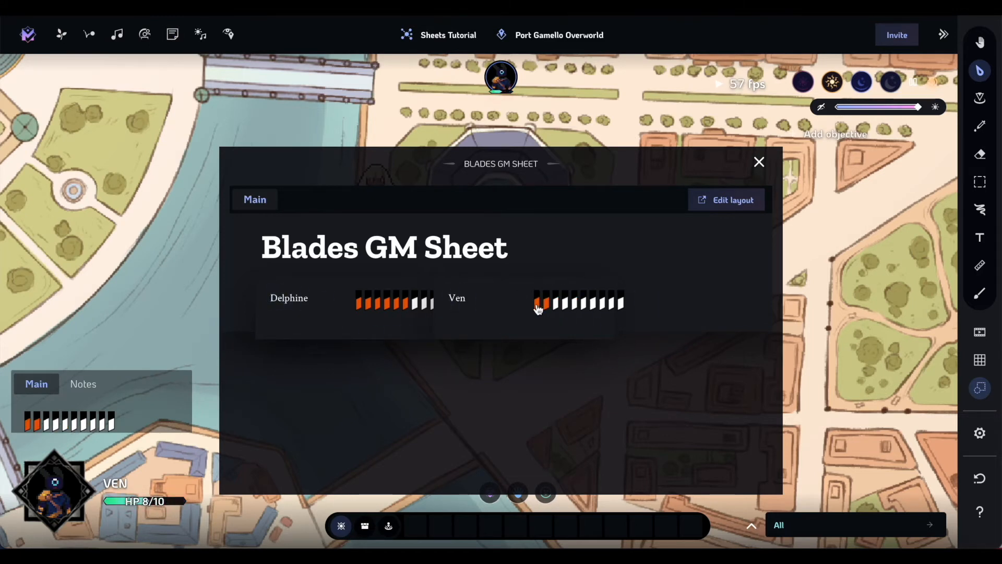
left_click(540, 309)
left_click(350, 305)
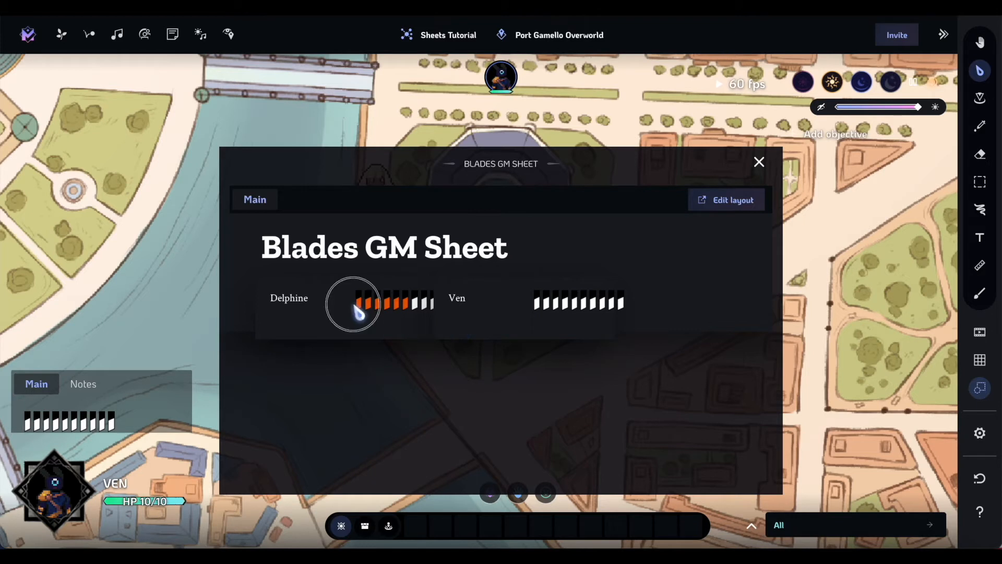
left_click(359, 305)
left_click(359, 306)
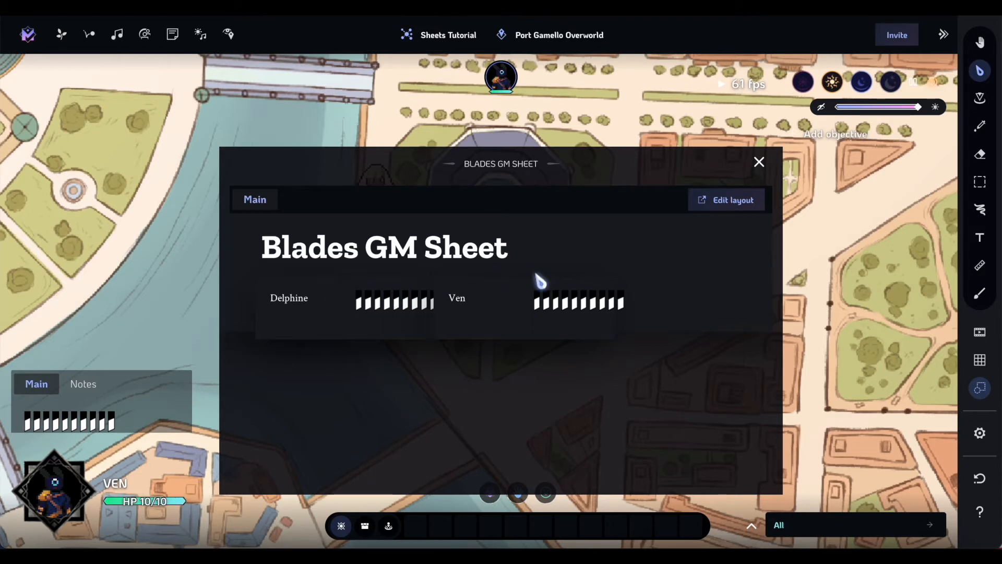
Start editing the layout of the Blades GM Sheet and add a HUD view.
left_click_drag(590, 183, 681, 125)
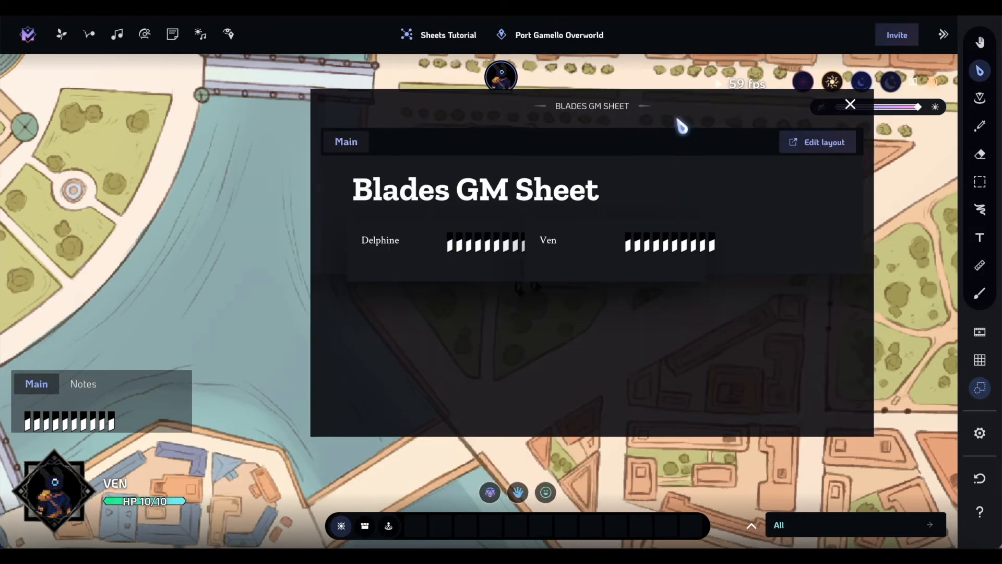
left_click_drag(656, 136, 609, 139)
left_click(751, 165)
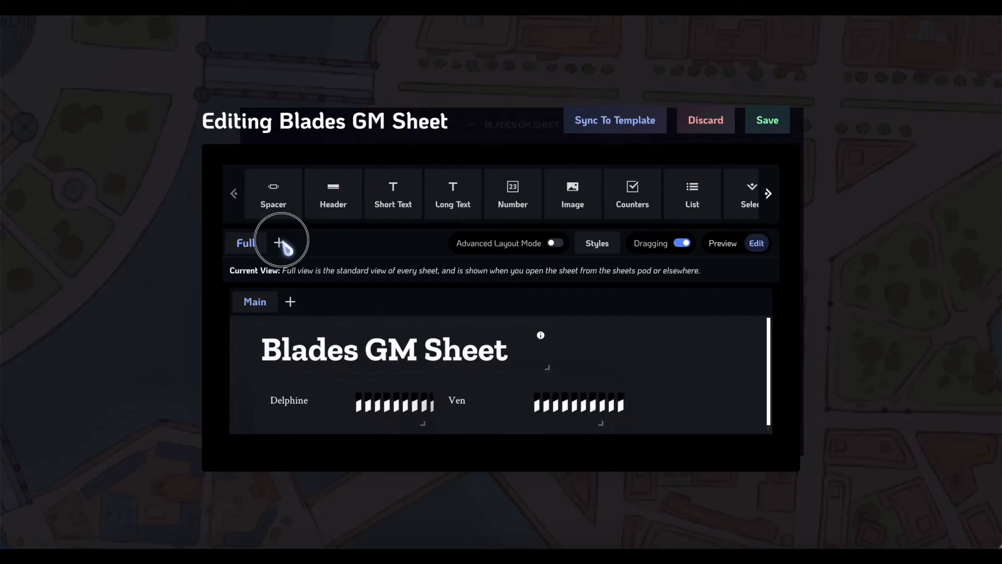
left_click(279, 243)
left_click(426, 260)
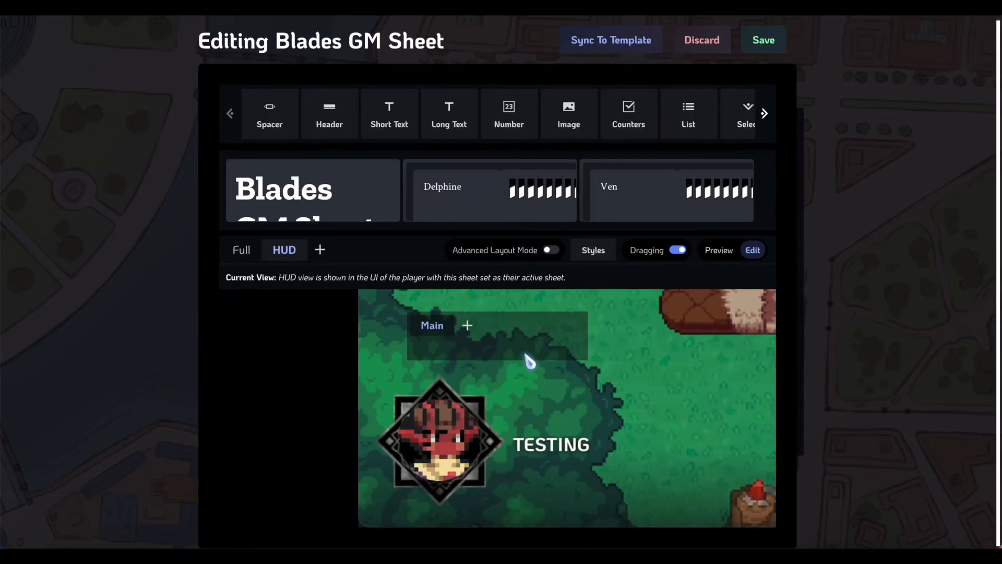
Stack the two existing Sheet blocks in the HUD view, and save and close the Blades GM Sheet.
left_click_drag(446, 193, 449, 366)
left_click_drag(475, 201, 512, 403)
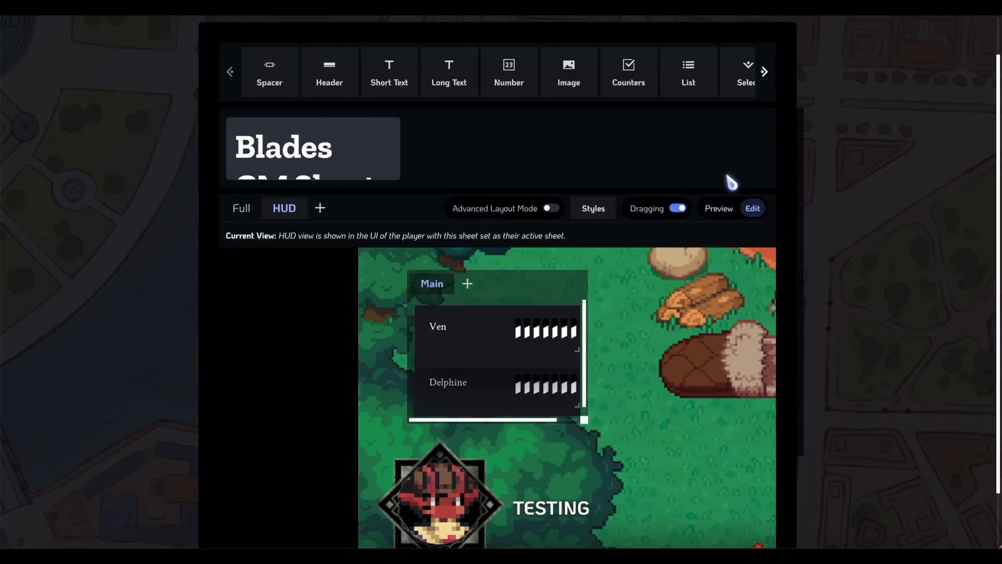
scroll(732, 182, "up", 1)
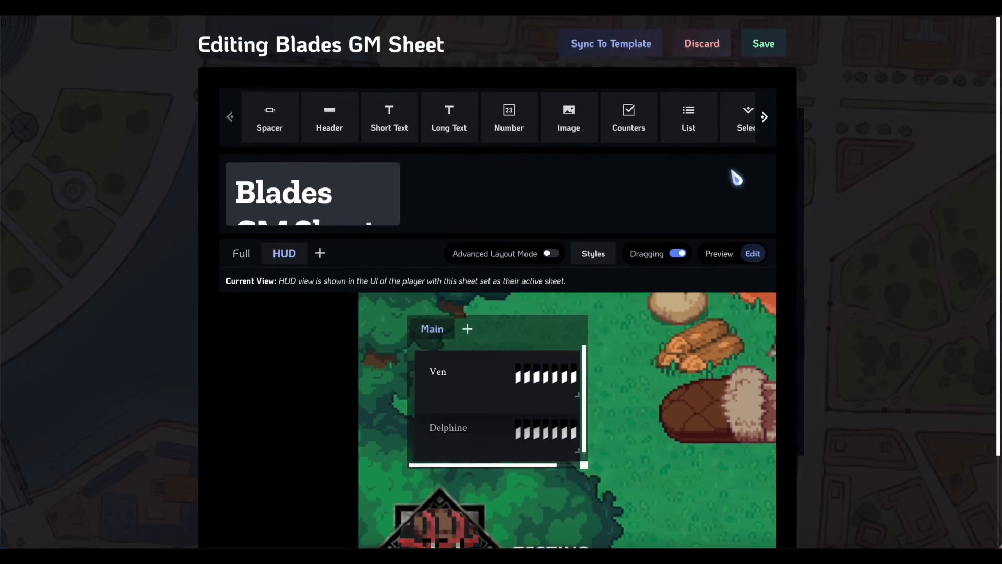
left_click(765, 44)
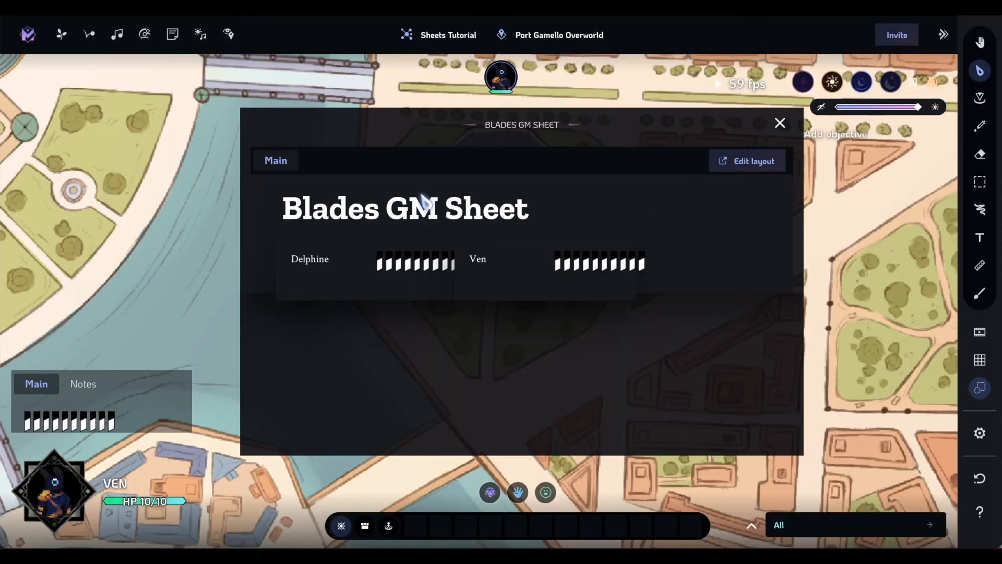
left_click(780, 123)
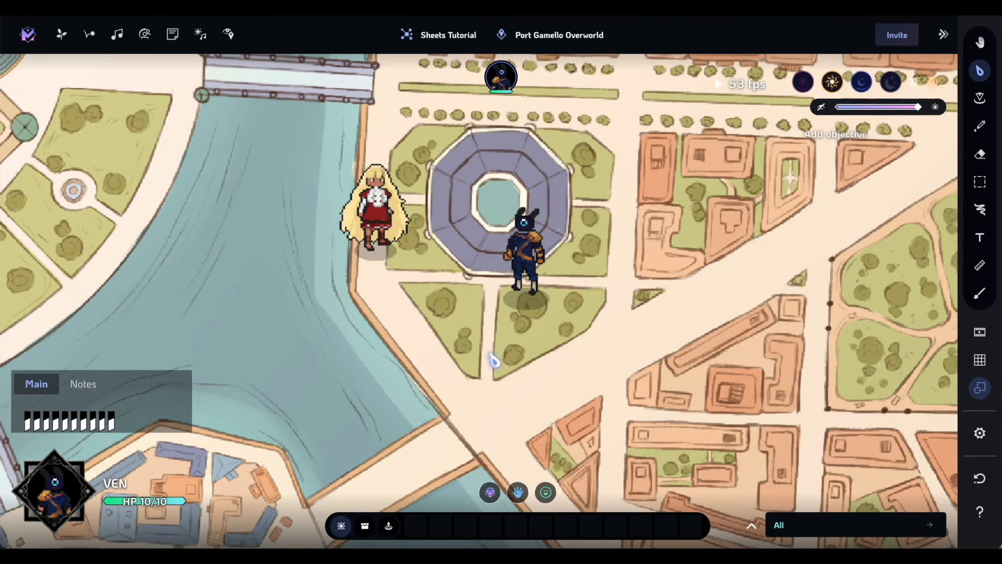
Hide the list of sheets and move the token linked to the Blades GM Sheet across the river towards the other two characters.
scroll(492, 358, "up", 5)
left_click_drag(491, 356, 690, 256)
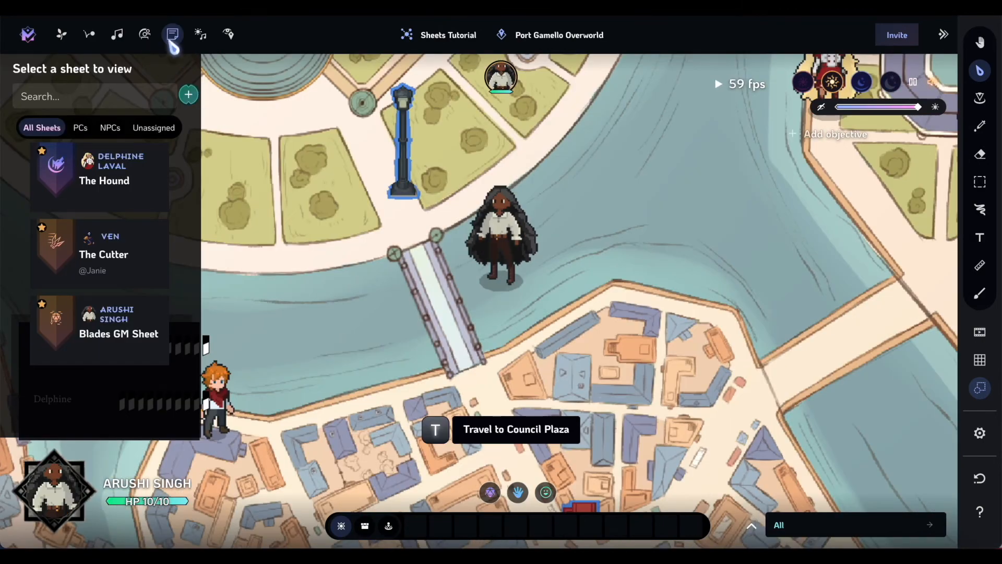
left_click(172, 38)
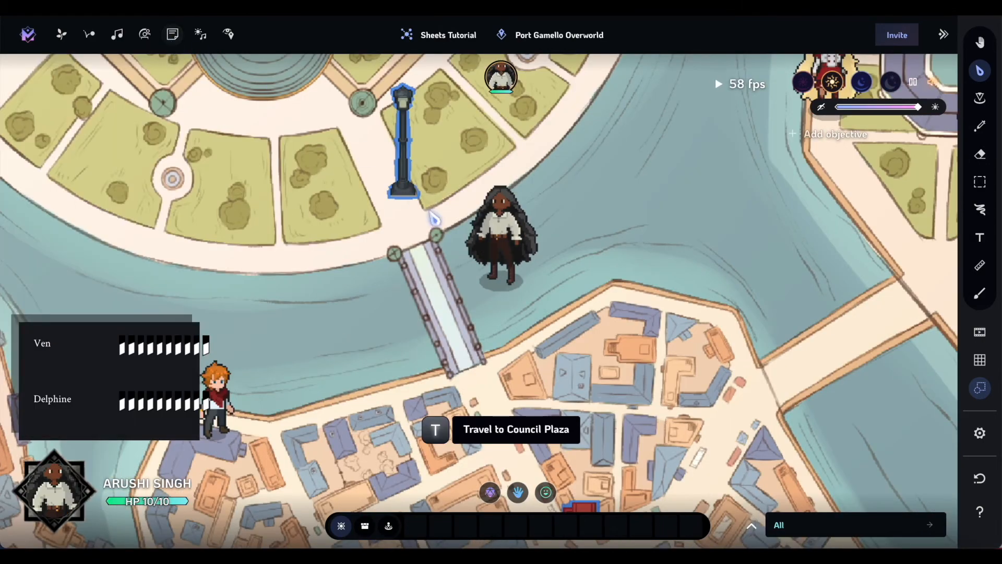
key("d")
key("w")
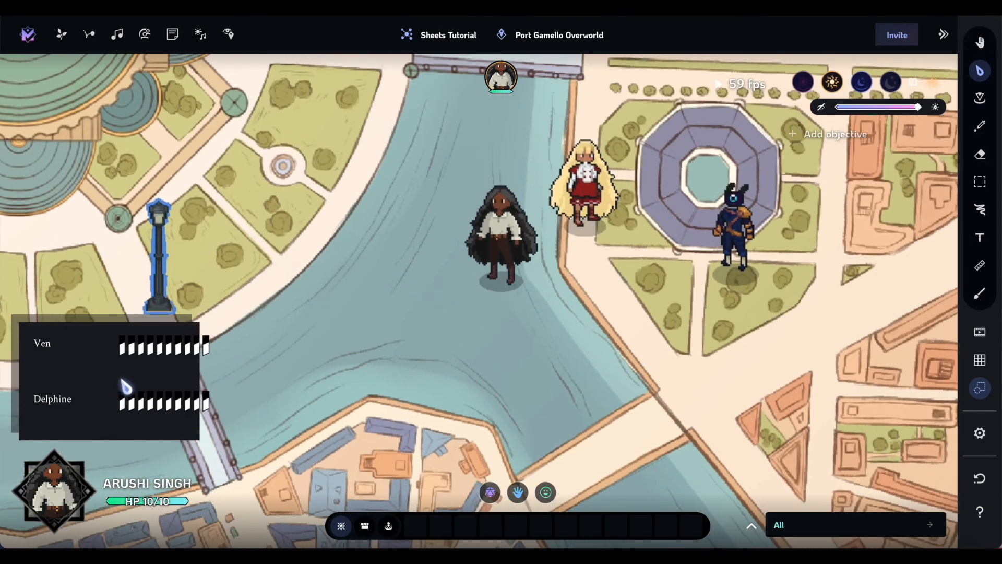
key("a")
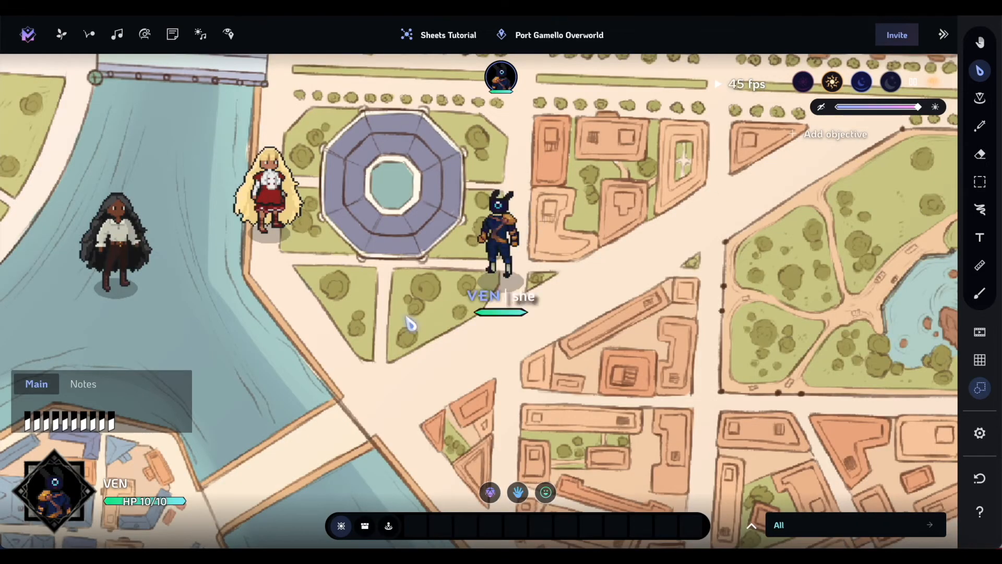
Open The Cutter from its linked token, start editing its layout, and add a Deck view.
left_click(504, 235)
left_click(681, 223)
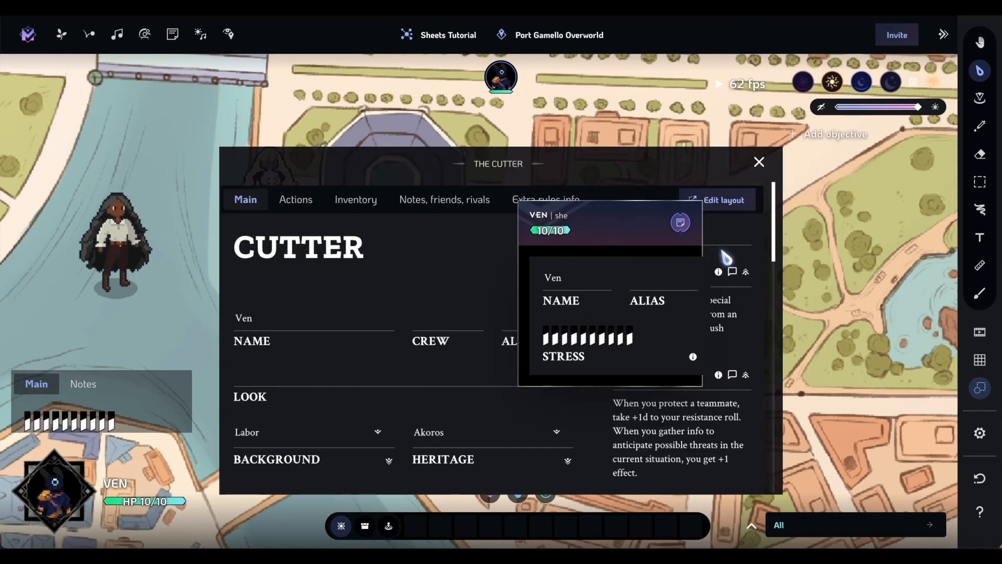
left_click(731, 199)
left_click(705, 286)
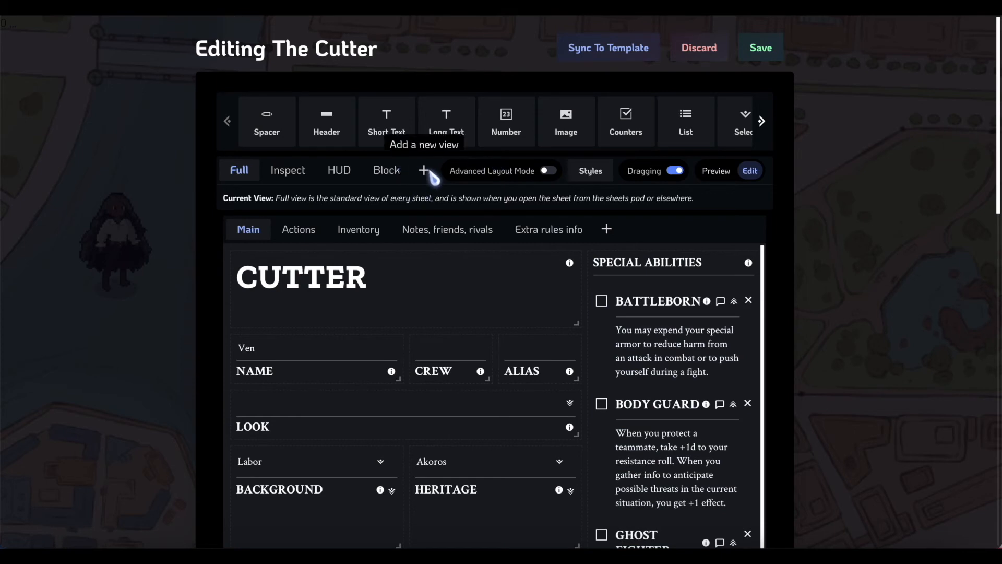
left_click(426, 167)
left_click(465, 282)
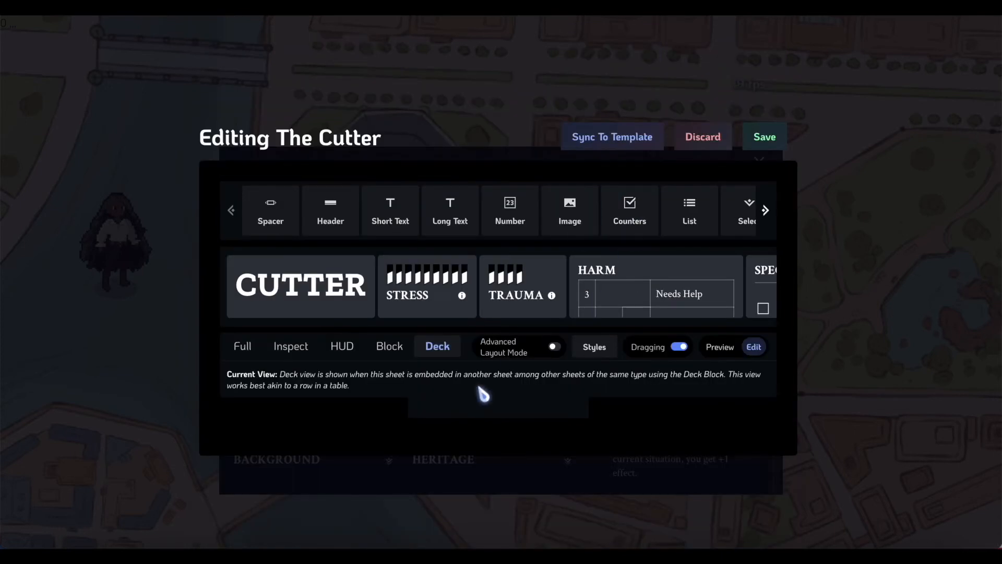
Place the Stress counter and the Name field side by side in the Deck view, shrink the block to fit, and save The Cutter.
scroll(528, 292, "right", 5)
scroll(535, 293, "left", 5)
left_click_drag(475, 283, 540, 402)
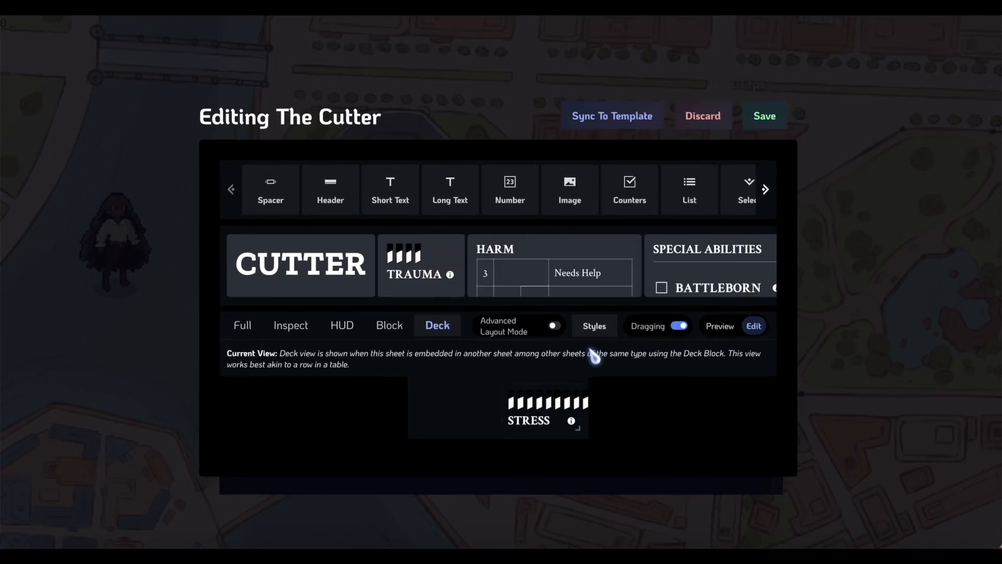
scroll(620, 302, "right", 2)
scroll(619, 302, "right", 5)
left_click_drag(512, 276, 447, 399)
left_click_drag(573, 454, 491, 423)
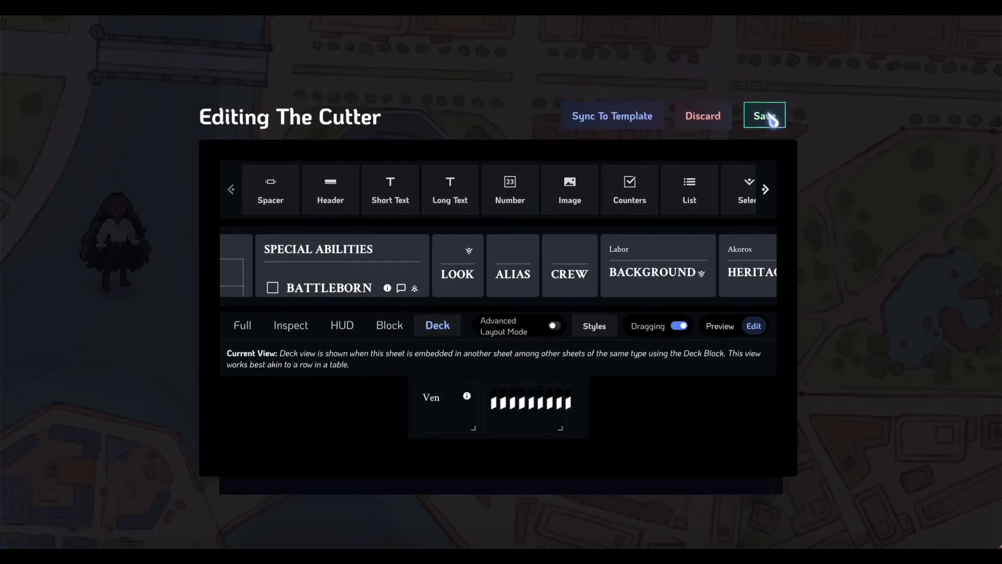
left_click(764, 116)
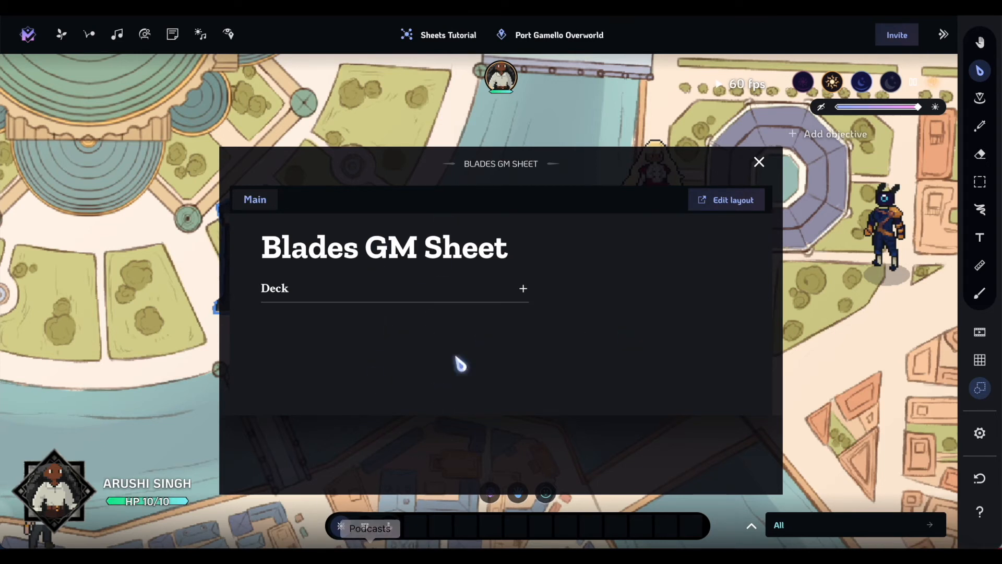
Add The Cutter and The Hound to the Deck block of the Blades GM Sheet.
left_click(522, 290)
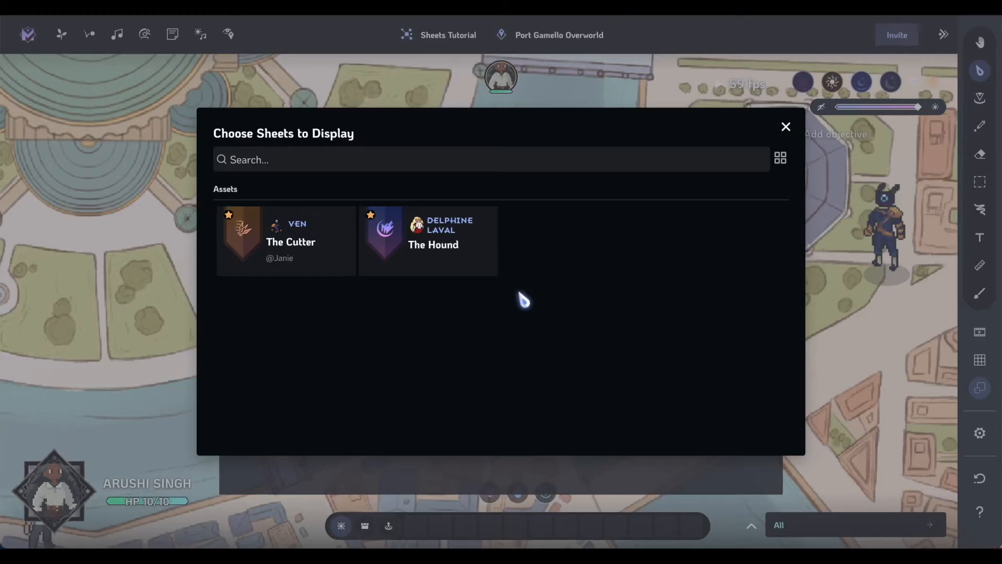
left_click(312, 269)
left_click(402, 267)
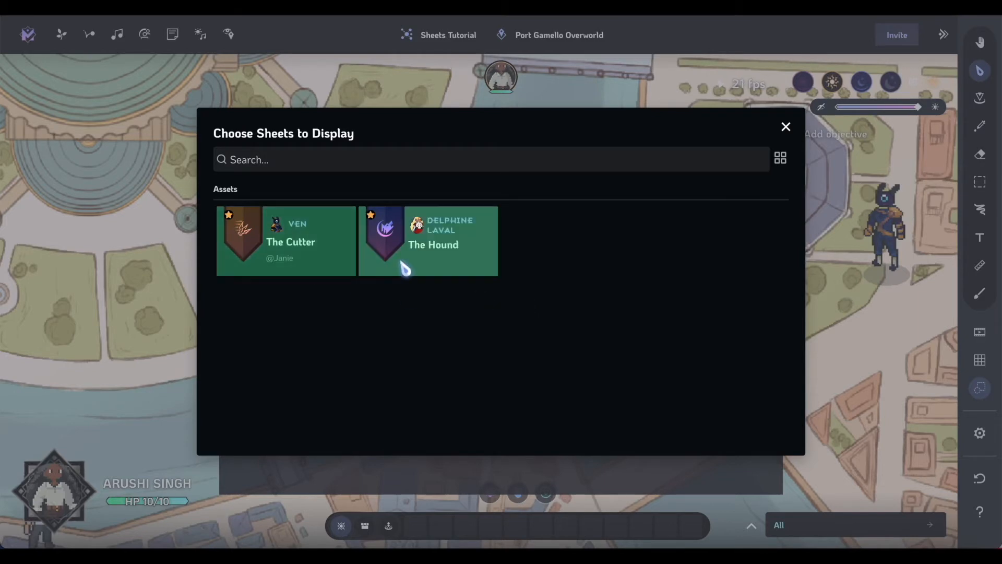
left_click(786, 128)
Examine the two character rows with their names and stress counters in the Blades GM Sheet's deck.
scroll(512, 365, "down", 1)
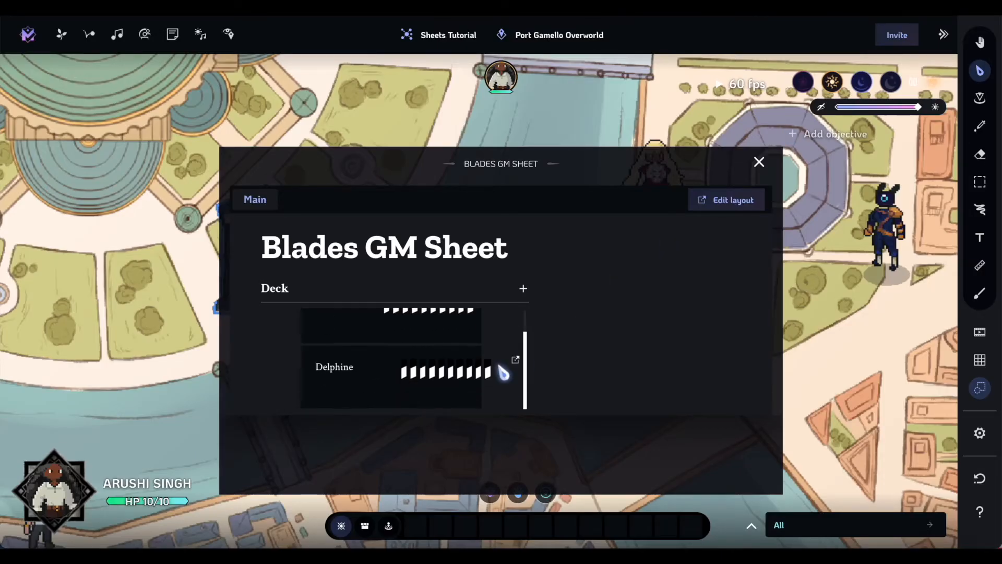
scroll(505, 371, "down", 1)
scroll(501, 369, "up", 2)
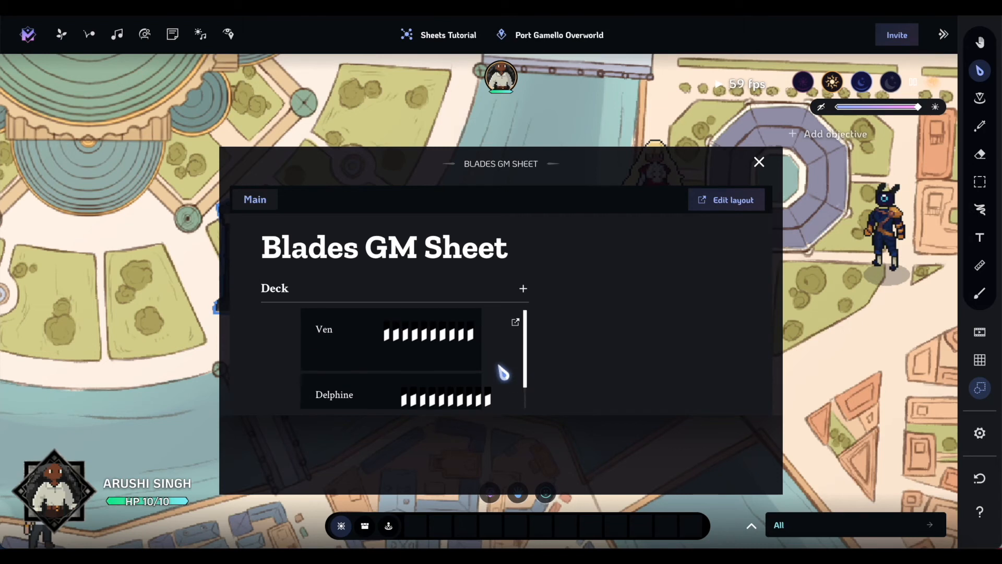
scroll(408, 364, "down", 1)
scroll(460, 345, "up", 1)
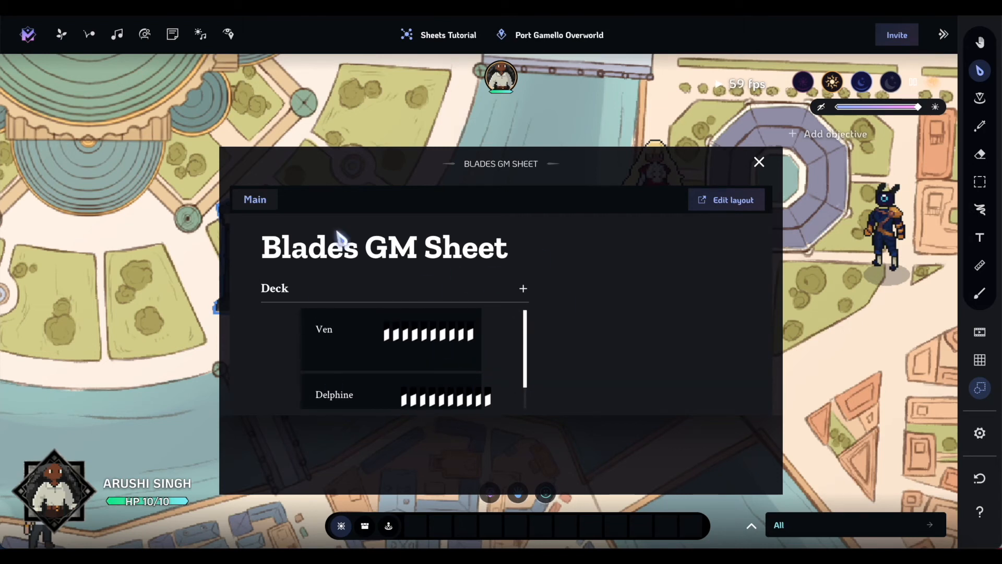
scroll(414, 371, "down", 1)
scroll(440, 360, "up", 1)
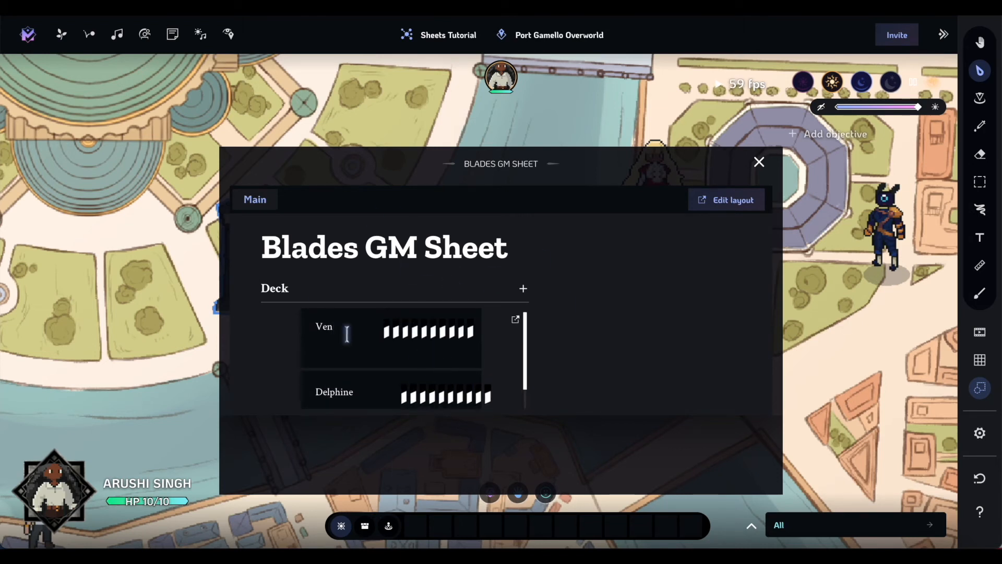
scroll(362, 362, "down", 1)
scroll(390, 340, "up", 1)
Open The Cutter's full sheet from its deck row and view it beside the Blades GM Sheet.
left_click(517, 320)
scroll(488, 403, "down", 4)
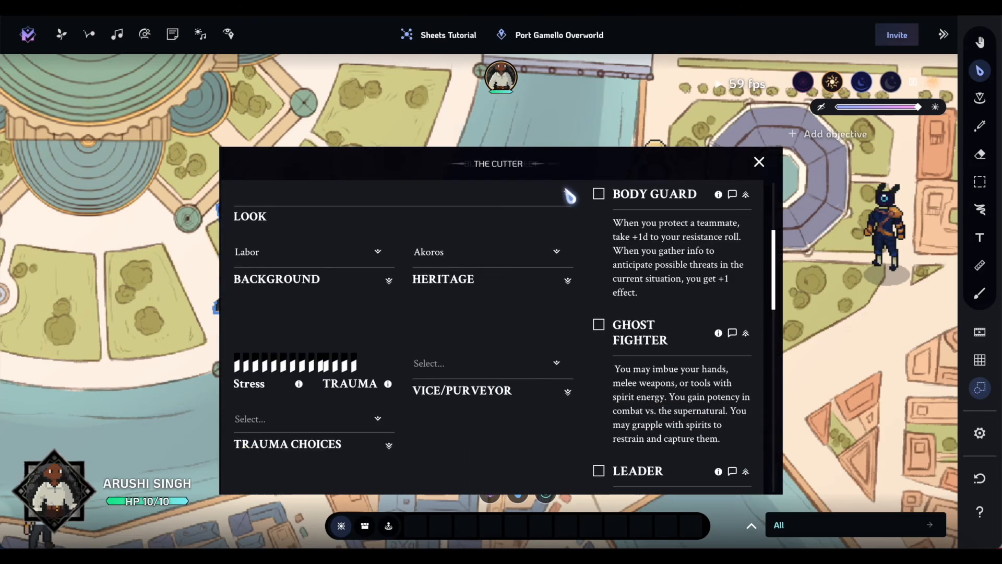
left_click_drag(578, 162, 761, 129)
left_click(362, 181)
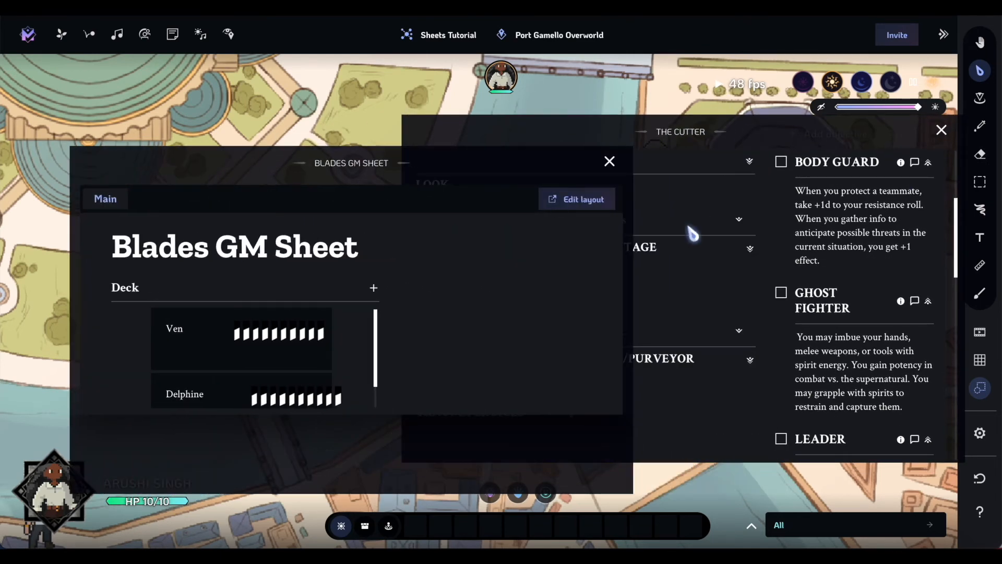
scroll(663, 251, "down", 1)
left_click(726, 249)
left_click_drag(773, 141, 766, 191)
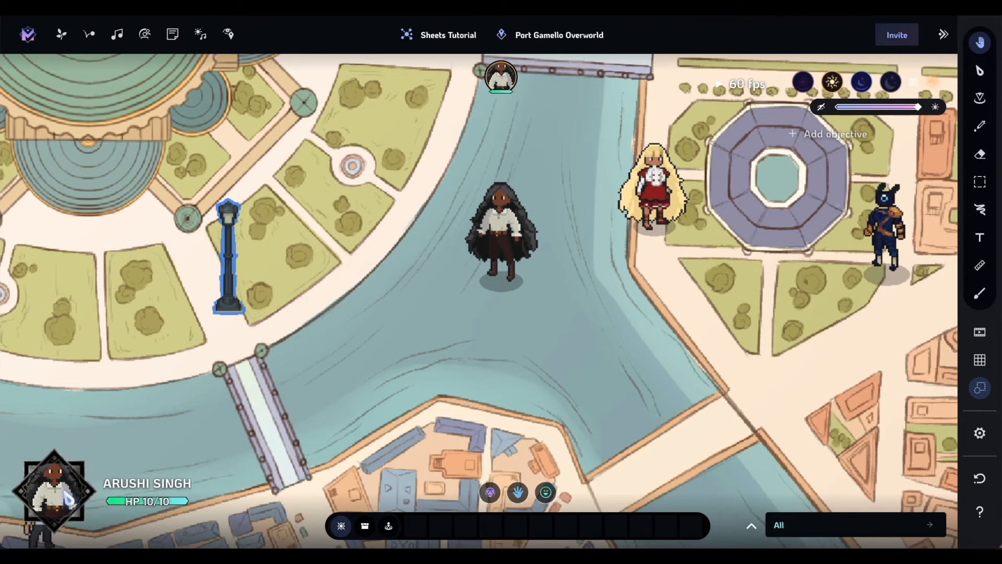
Open the Blades GM Sheet from the character's HUD portrait to view its deck, and close it again.
left_click(64, 491)
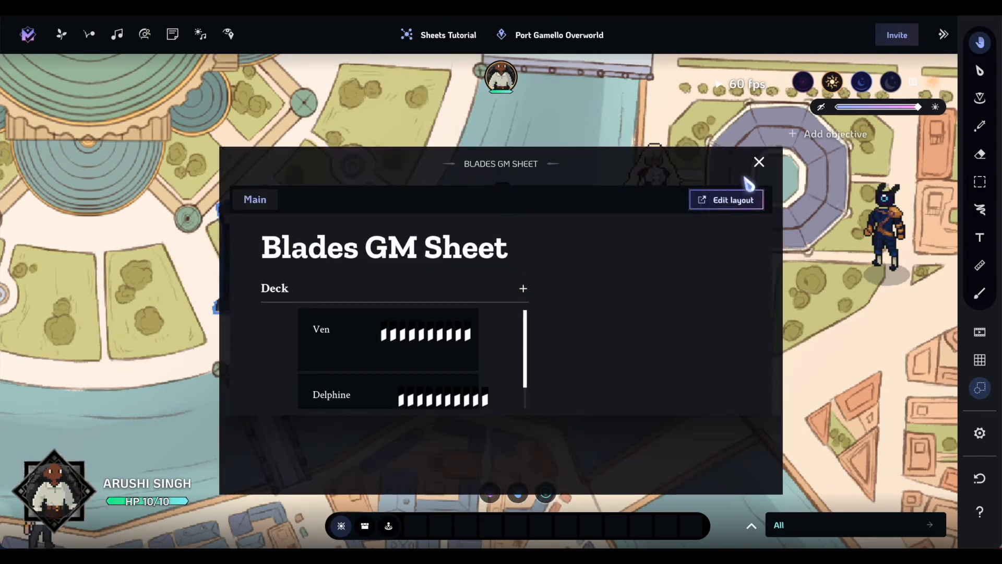
left_click(759, 162)
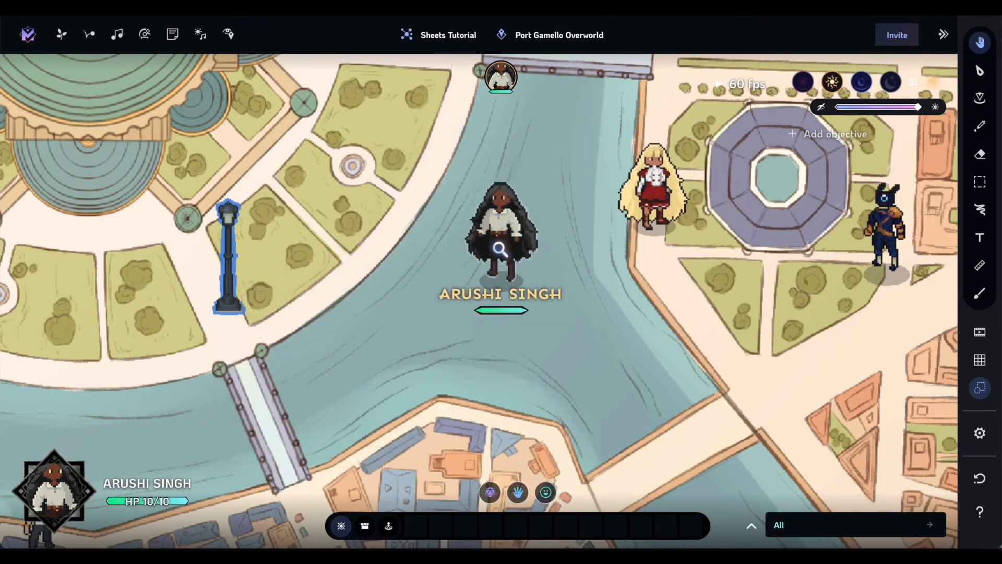
left_click(81, 488)
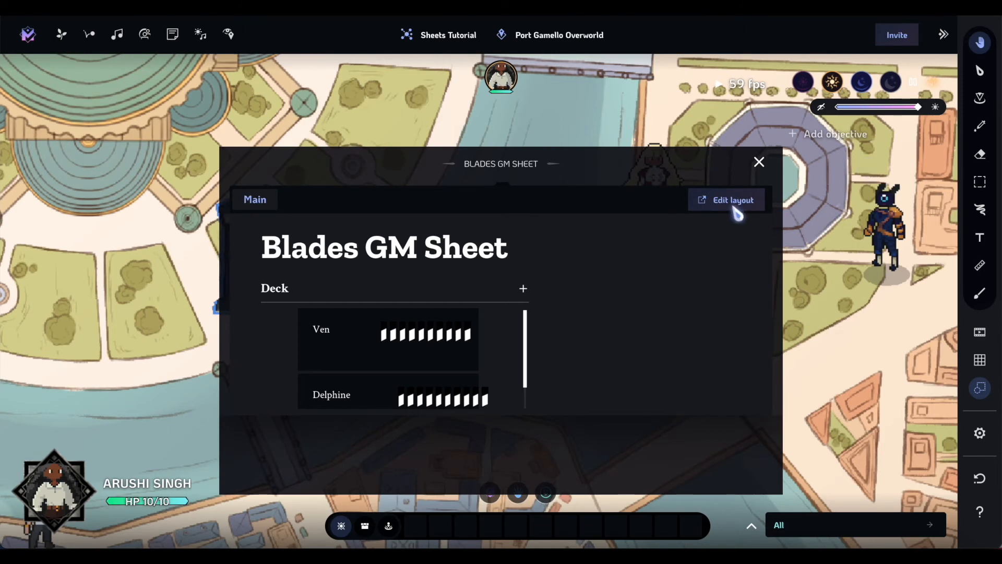
left_click(759, 162)
Go to the verse's home page, start editing the Sheets Tutorial verse, and open its Acid Splash sheet.
left_click(28, 34)
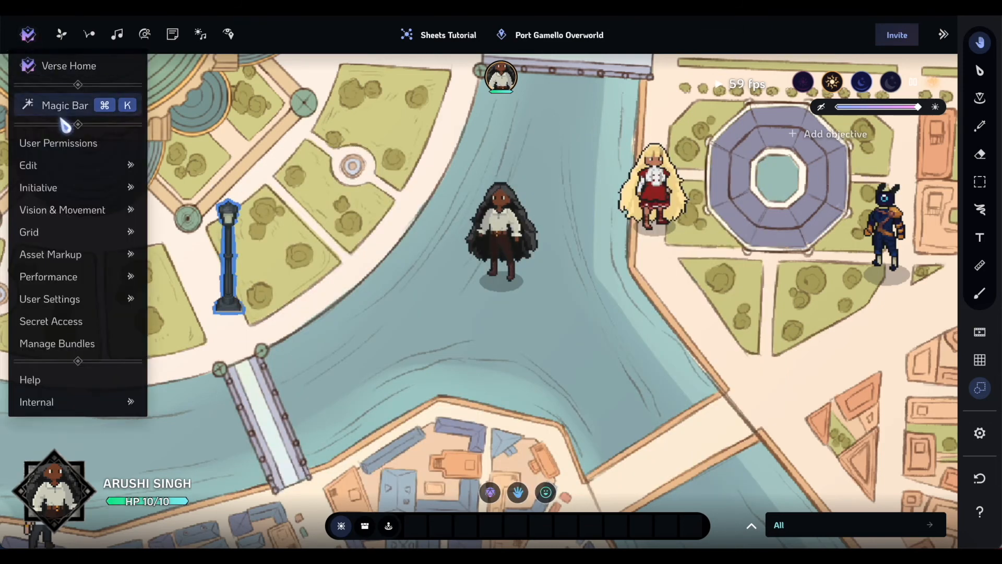
left_click(52, 71)
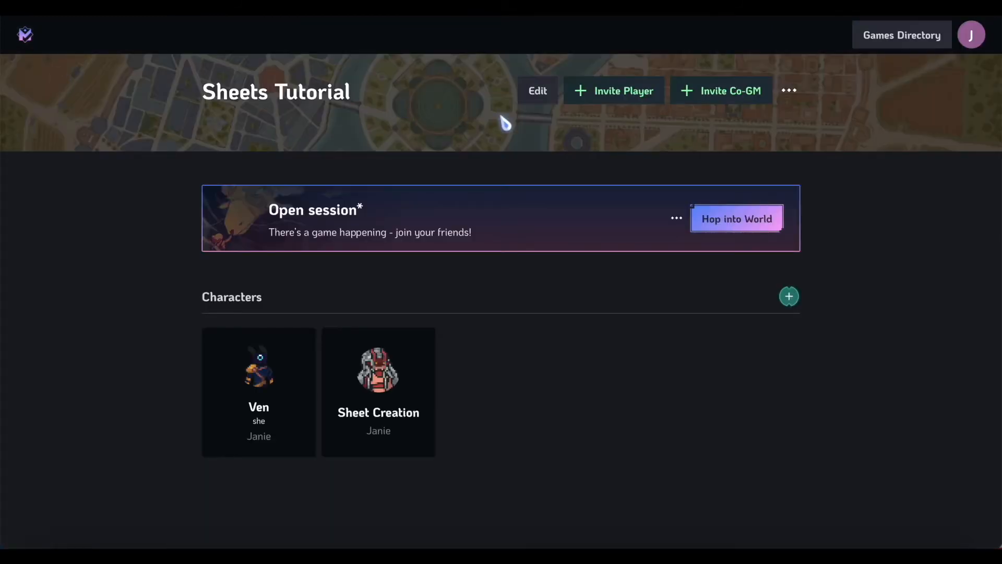
left_click(535, 94)
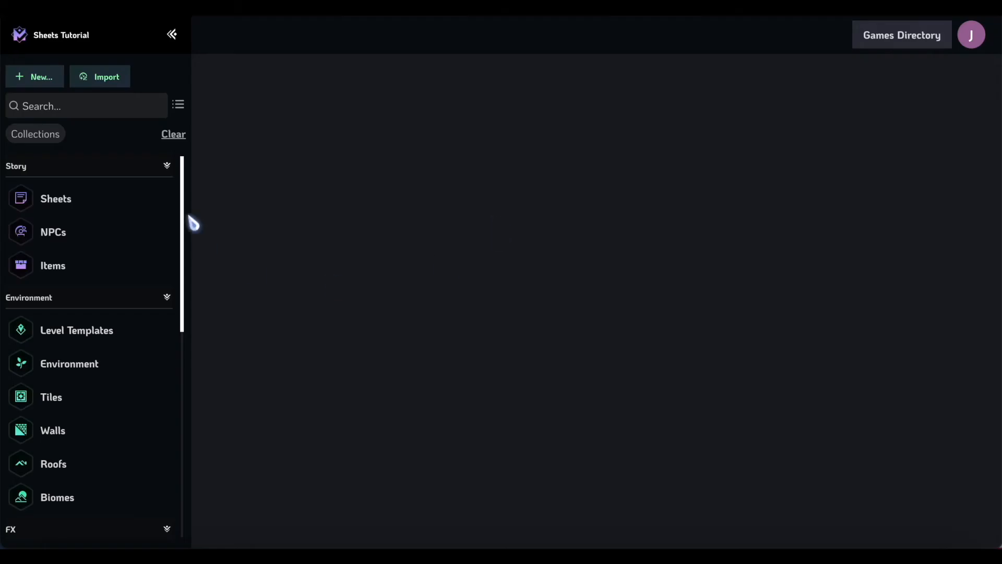
left_click(105, 197)
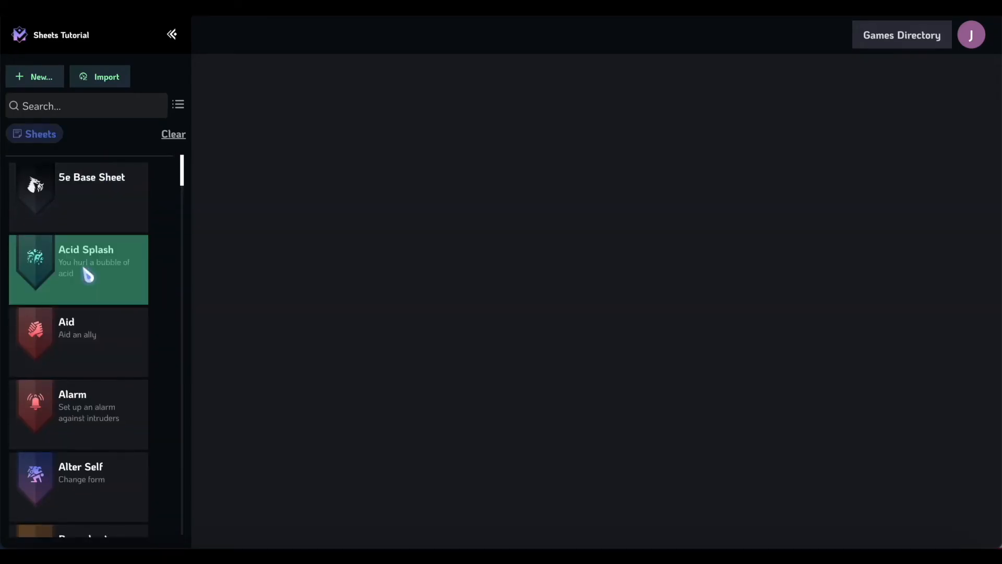
left_click(88, 275)
Examine the Acid Splash sheet's Full view layout and its settings, including the Card Sheet option.
scroll(212, 340, "down", 8)
scroll(212, 343, "up", 3)
scroll(212, 343, "down", 2)
scroll(212, 343, "up", 1)
scroll(212, 343, "down", 1)
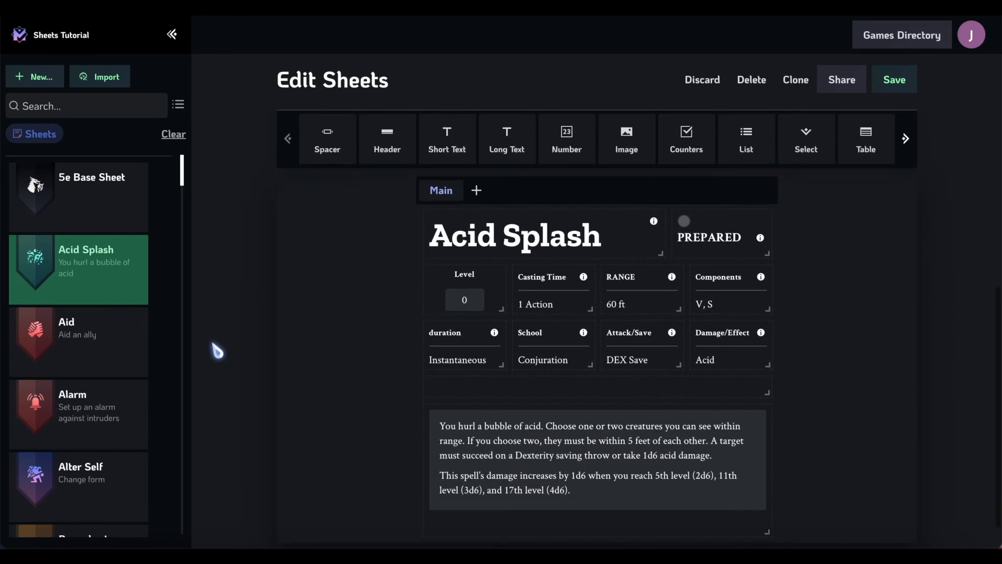
scroll(213, 344, "up", 1)
scroll(212, 343, "up", 1)
scroll(212, 343, "down", 1)
scroll(219, 343, "up", 1)
scroll(220, 344, "down", 1)
scroll(827, 381, "up", 4)
scroll(828, 375, "down", 4)
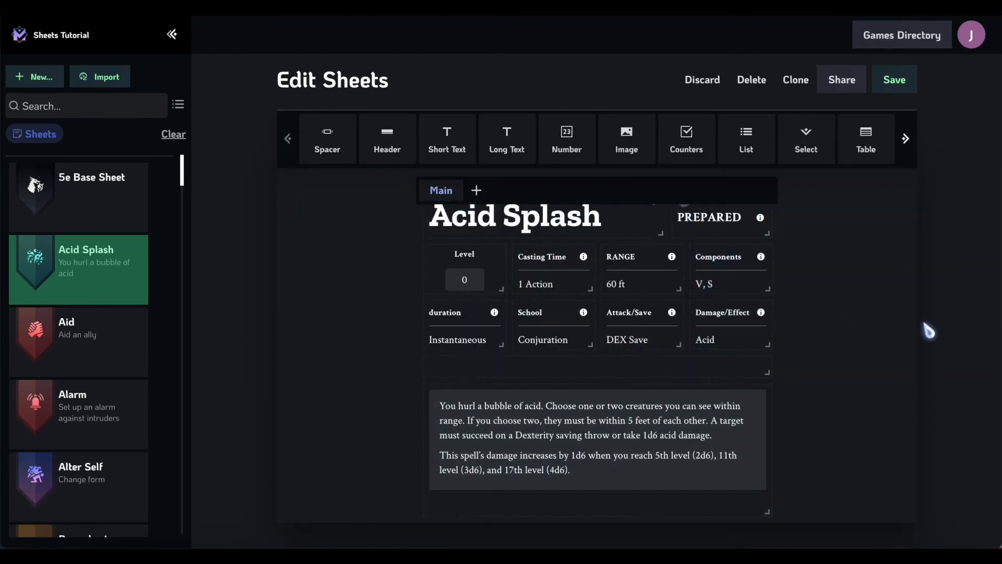
scroll(864, 327, "up", 5)
scroll(907, 314, "down", 2)
scroll(928, 329, "up", 4)
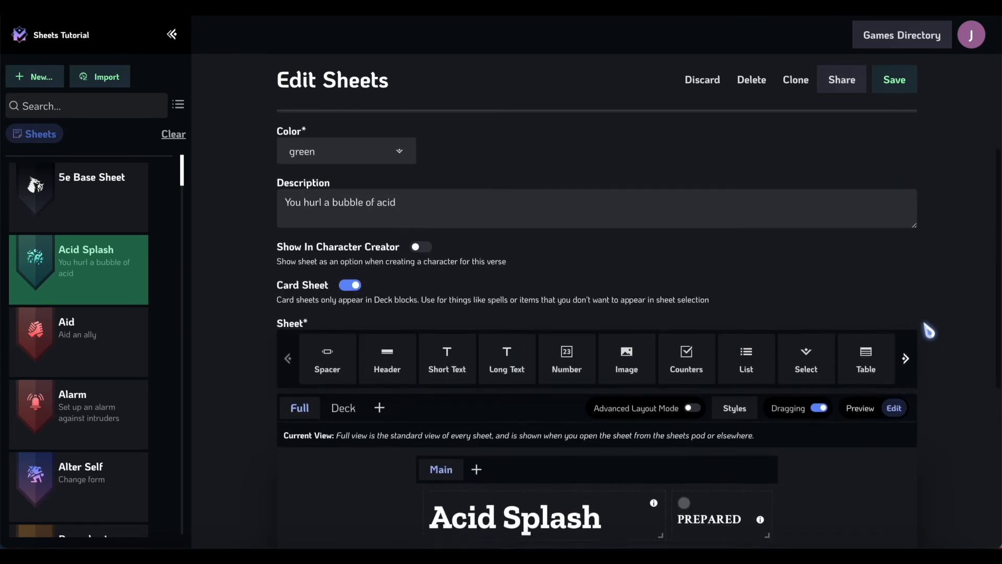
scroll(928, 327, "down", 3)
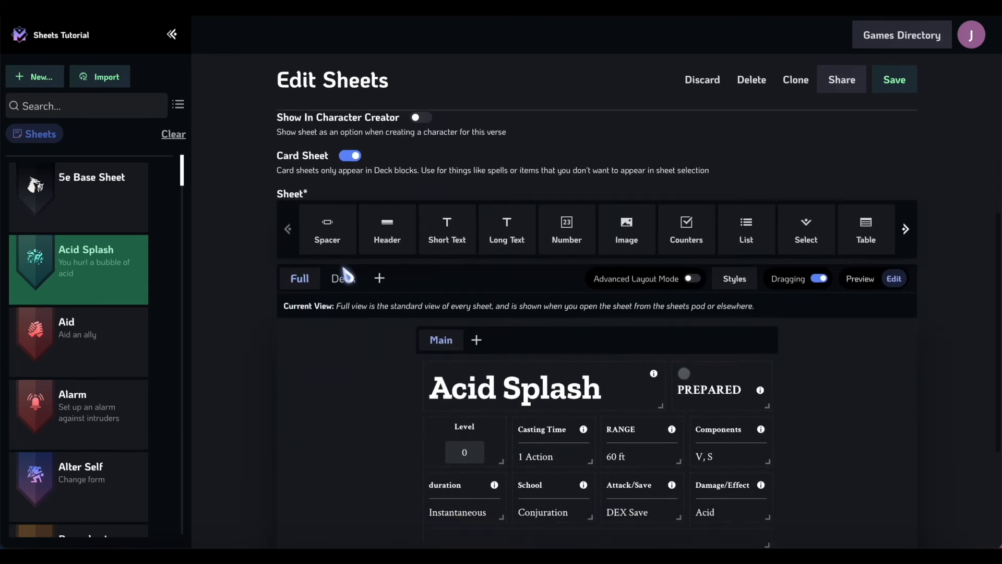
Compare the prepared counter and the title header between the Deck and Full views of Acid Splash.
left_click(344, 279)
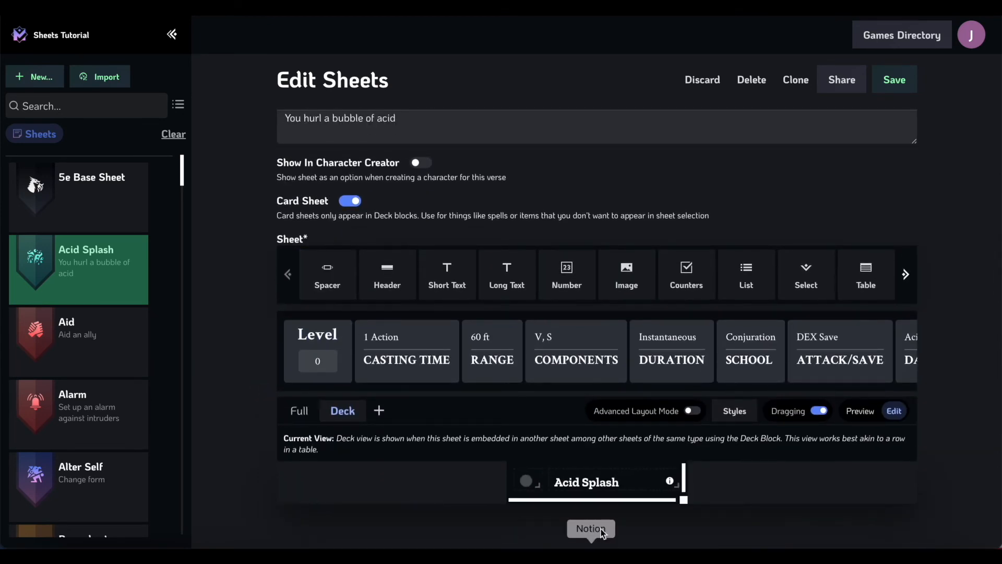
left_click(527, 483)
mouse_move(526, 491)
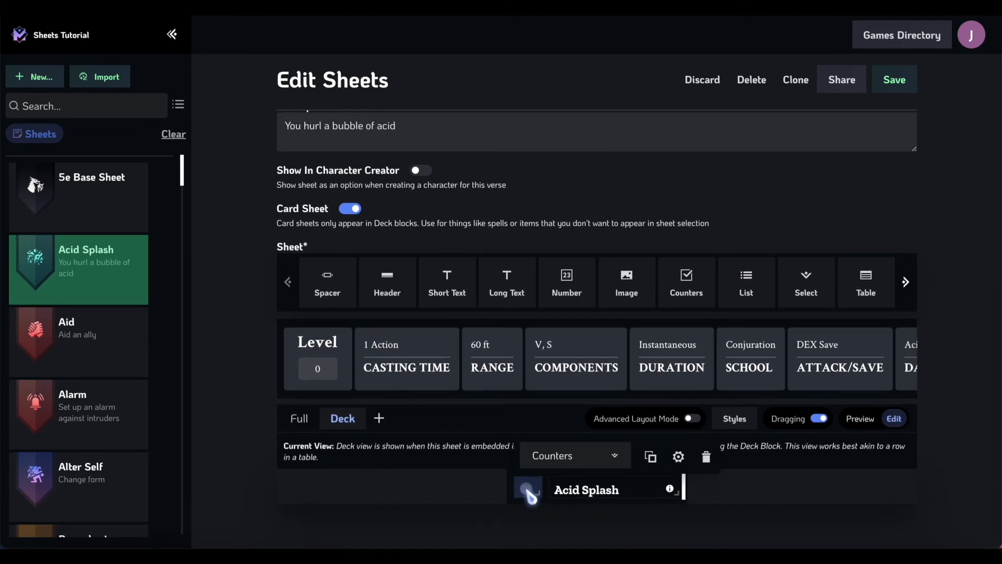
left_click(299, 418)
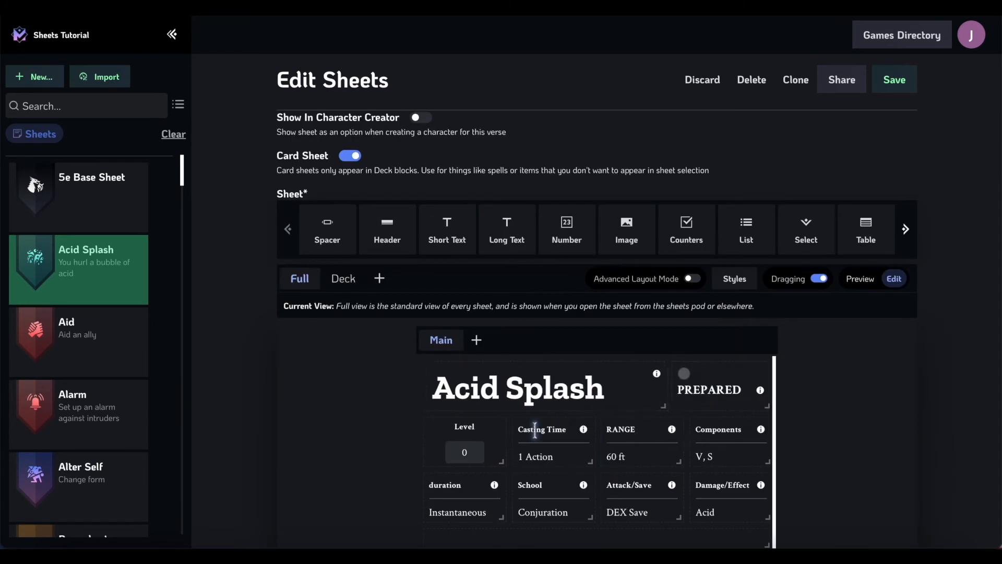
mouse_move(687, 382)
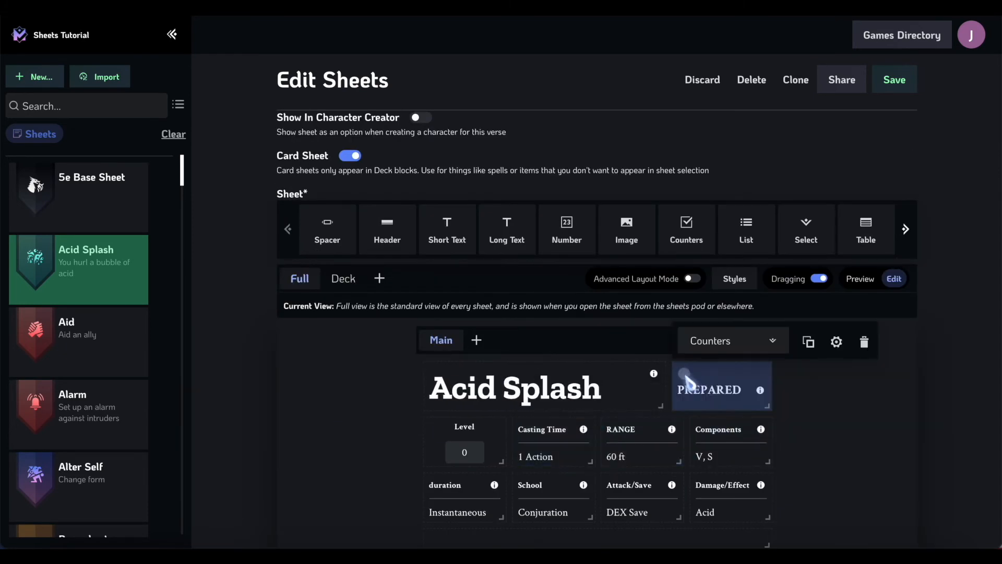
left_click(345, 279)
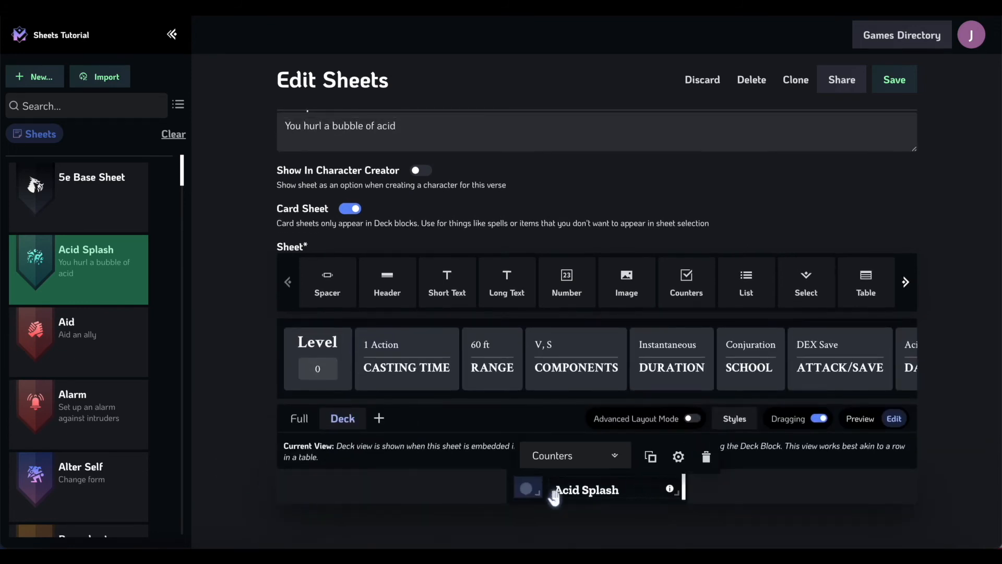
left_click(571, 492)
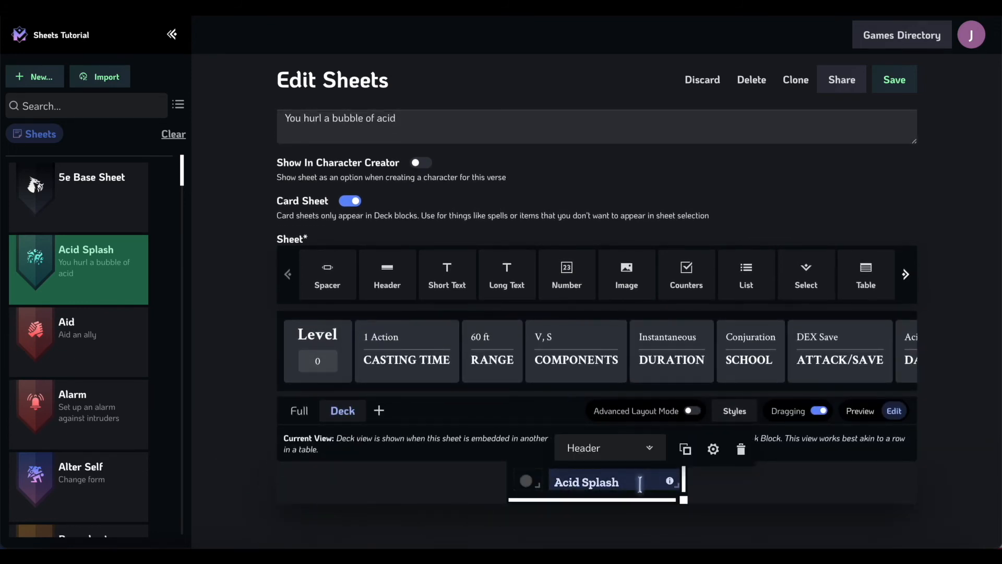
left_click(813, 506)
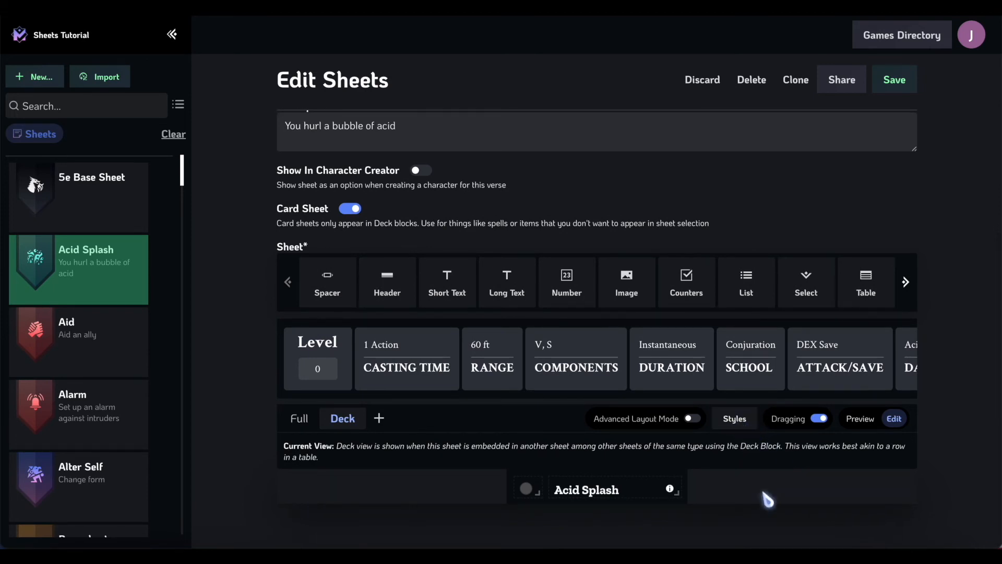
Try widening Acid Splash's Deck view to 15 columns, and set it back to 10.
left_click(734, 418)
left_click(890, 511)
left_click(891, 511)
left_click(890, 511)
left_click(890, 511)
left_click(890, 511)
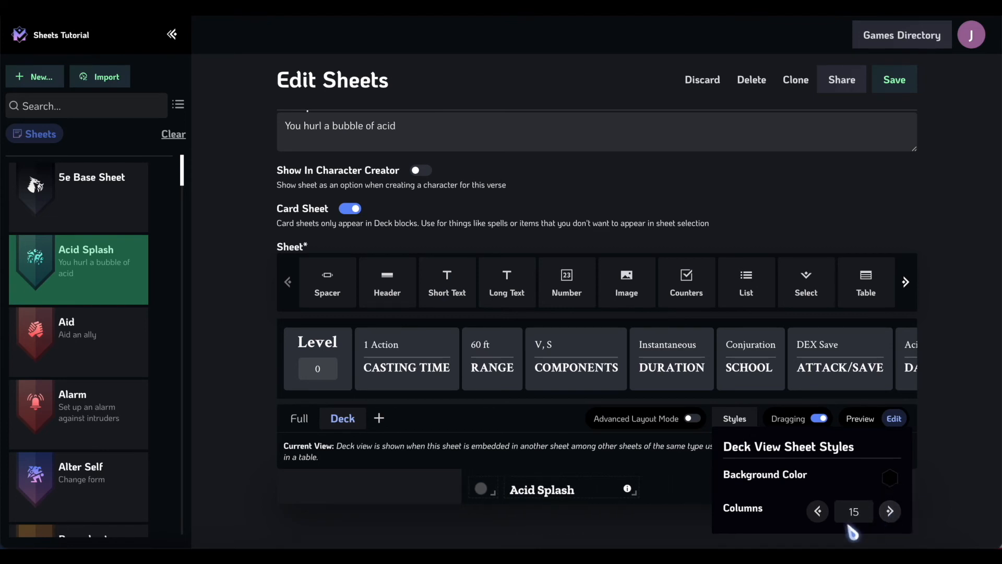
left_click(818, 512)
left_click(818, 512)
left_click(818, 512)
left_click(818, 512)
left_click(818, 511)
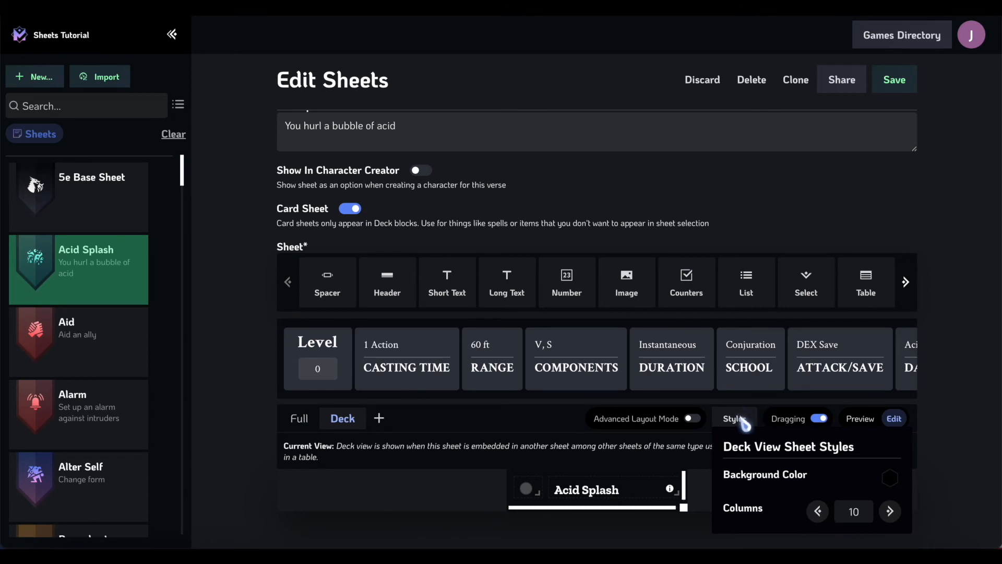
Review the Acid Splash sheet's icon, color, description and Card Sheet settings above its Deck view.
left_click(736, 420)
scroll(571, 308, "up", 3)
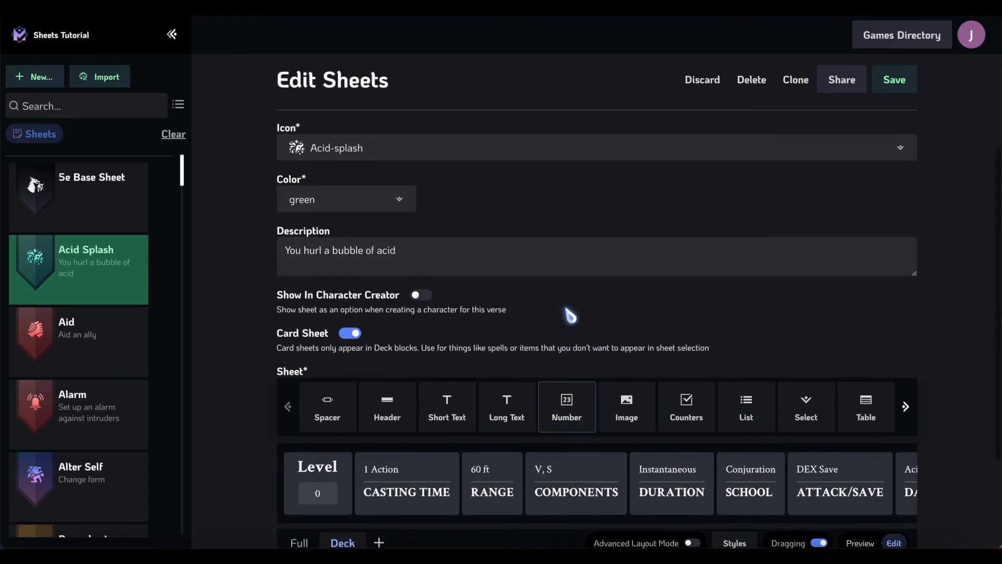
scroll(571, 314, "down", 1)
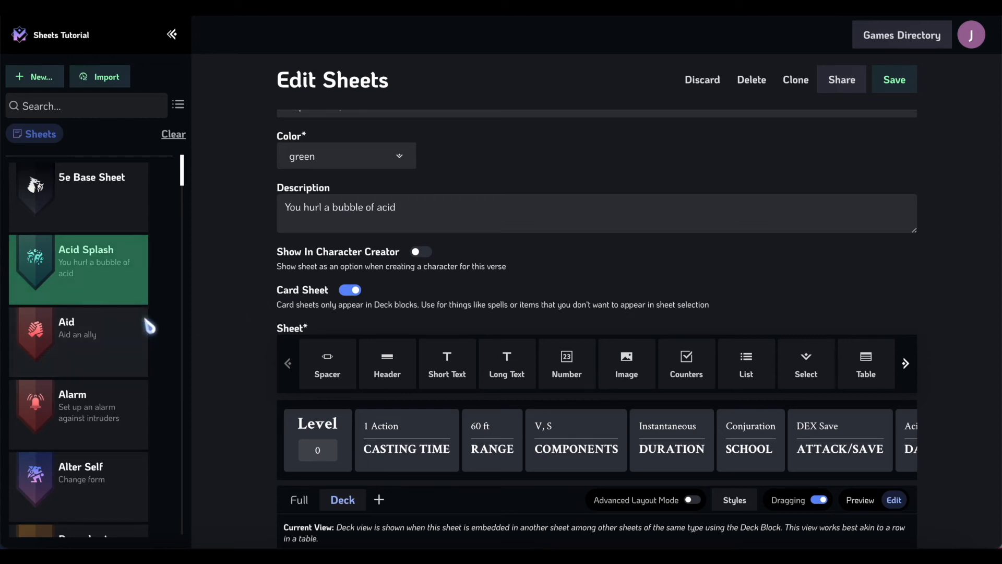
scroll(220, 356, "down", 1)
scroll(219, 357, "up", 2)
scroll(225, 360, "down", 2)
scroll(227, 363, "up", 2)
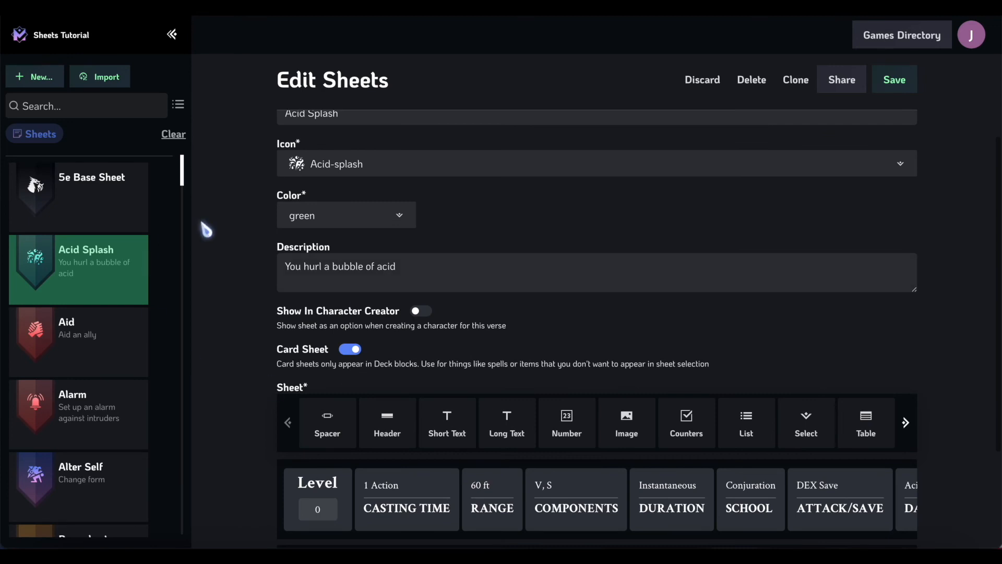
scroll(202, 228, "up", 2)
scroll(203, 227, "down", 3)
scroll(239, 311, "down", 3)
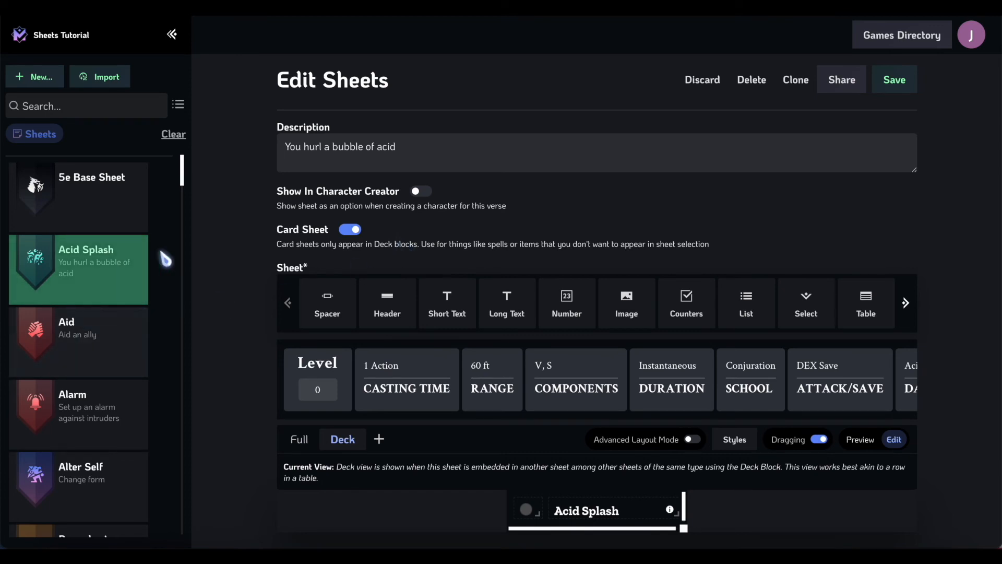
Open the Aid sheet to view its card settings, and return to Acid Splash.
left_click(95, 330)
scroll(234, 405, "down", 2)
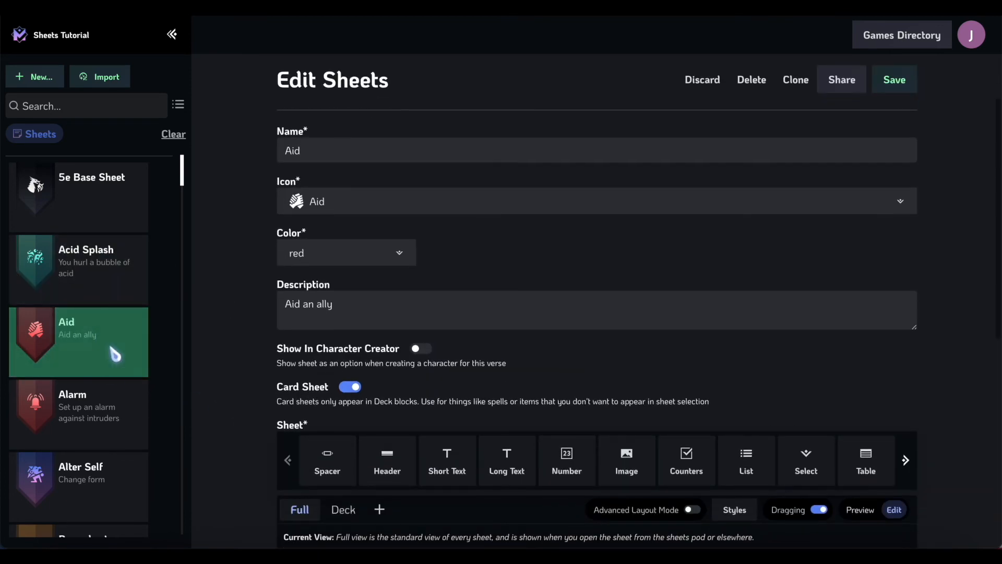
left_click(106, 271)
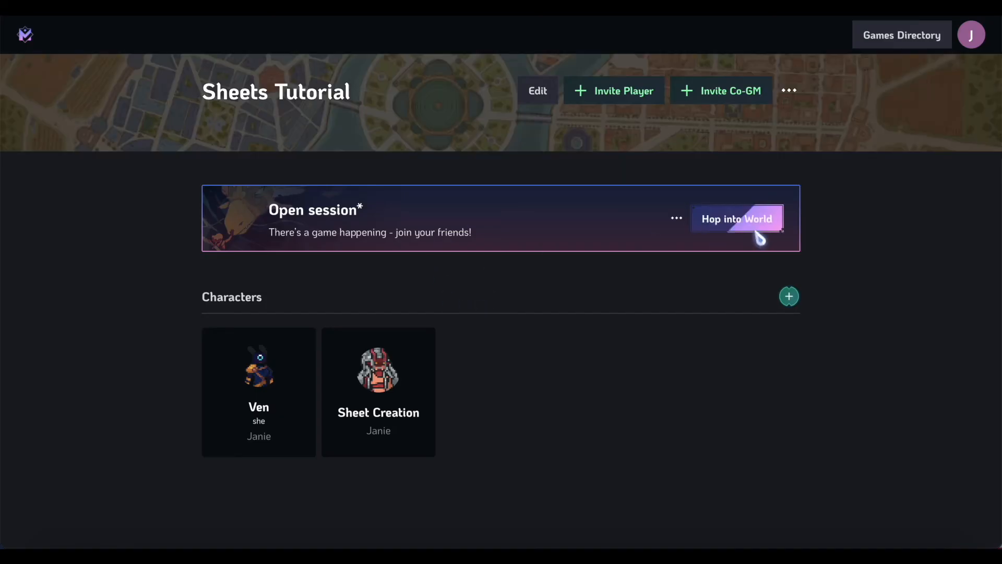
Enter the Sheets Tutorial world's open session and delete the existing Deck block from the Blades GM Sheet's layout.
left_click(752, 219)
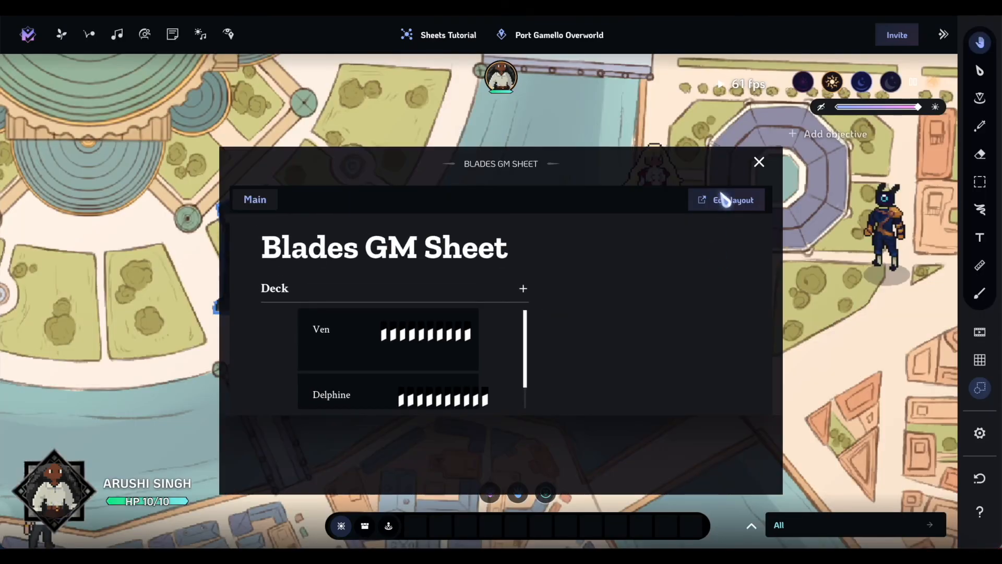
left_click(716, 208)
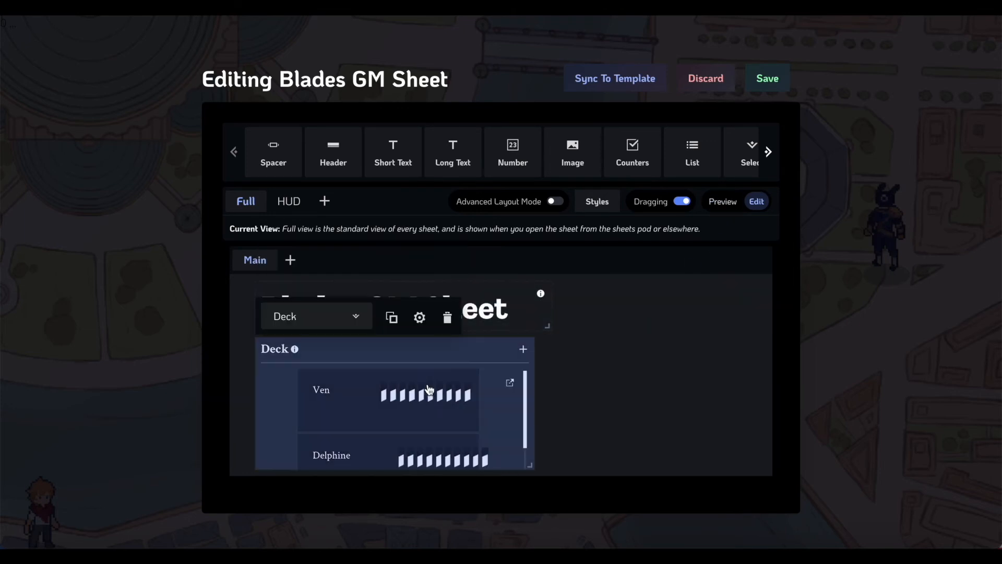
left_click(448, 318)
Add a new, taller Deck block below the Blades GM Sheet title and save the layout.
scroll(642, 230, "down", 5)
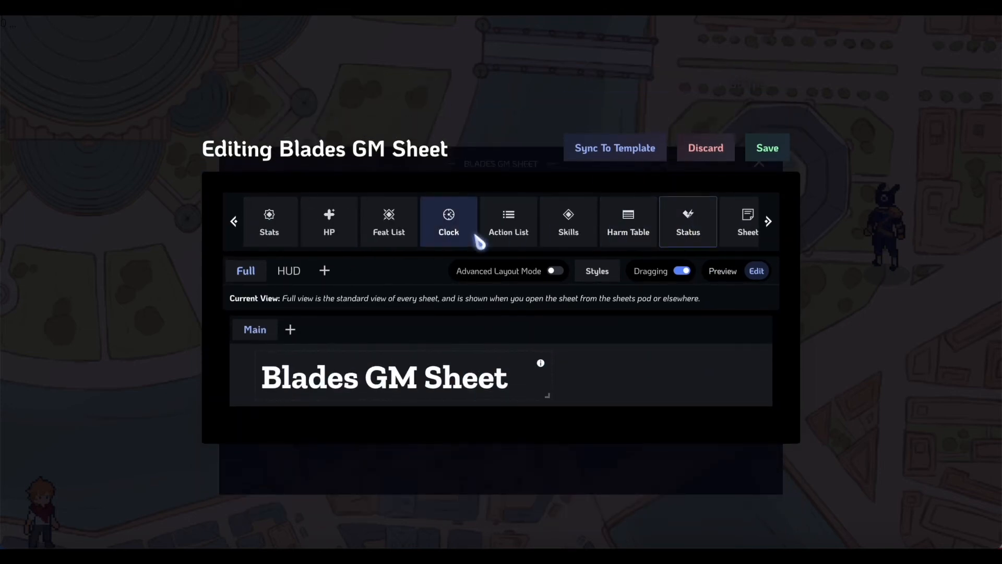
left_click_drag(731, 217, 286, 403)
left_click_drag(457, 424, 475, 491)
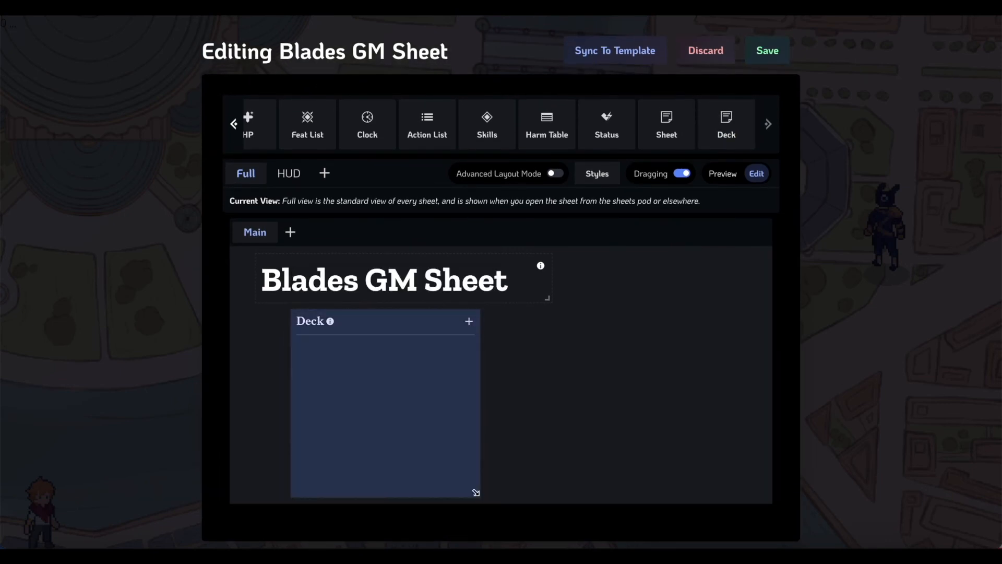
left_click(455, 289)
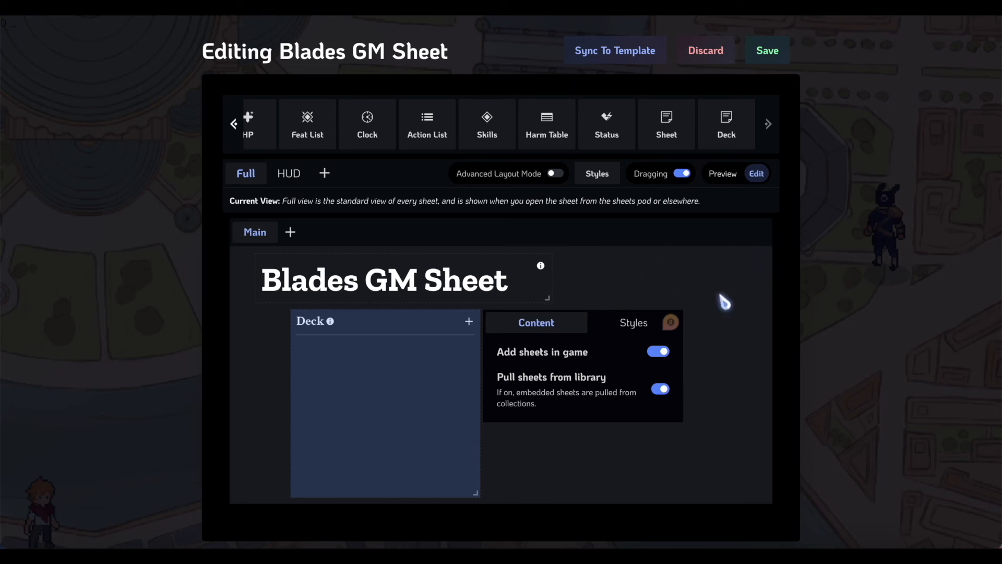
left_click(767, 50)
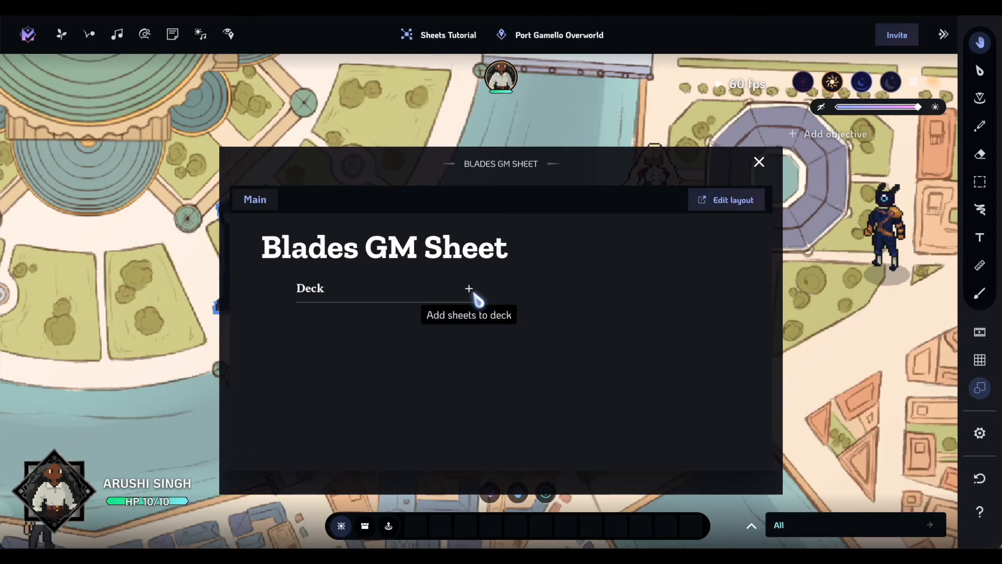
Add the Acid Splash, Aid, Alarm, Alter Self, Comprehend Languages and Fire Bolt sheets to the new deck.
left_click(469, 289)
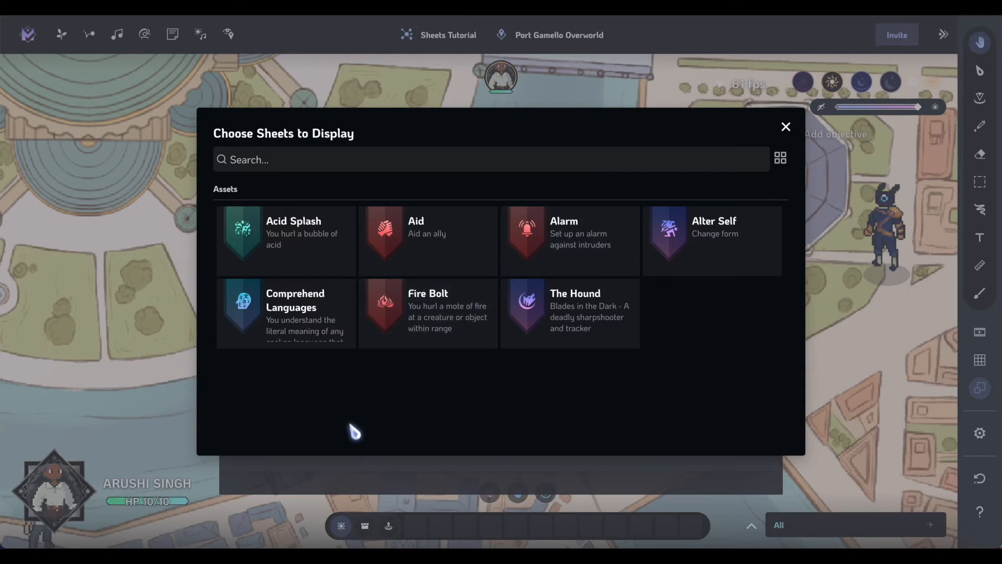
left_click(334, 244)
left_click(435, 244)
left_click(582, 244)
left_click(695, 243)
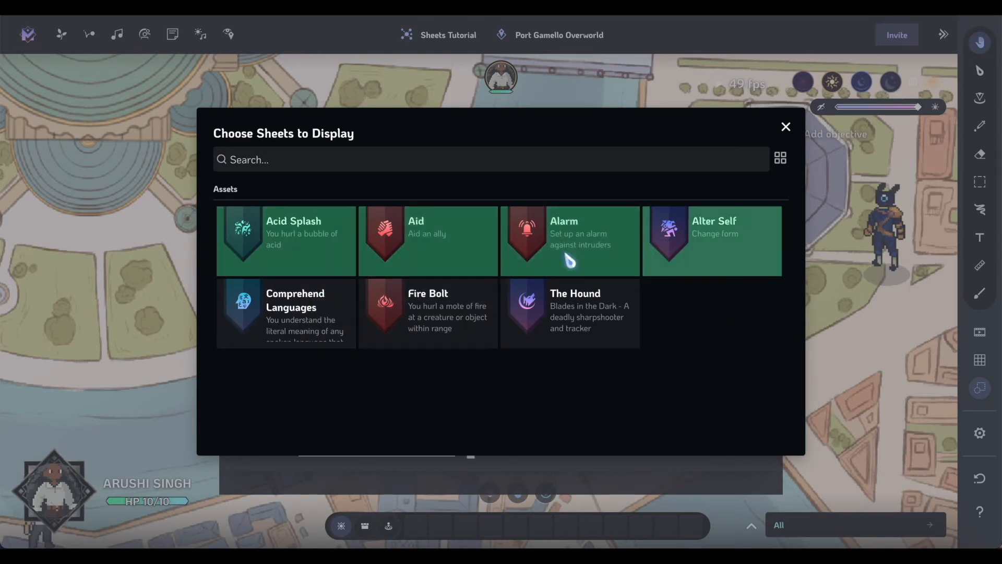
left_click(789, 128)
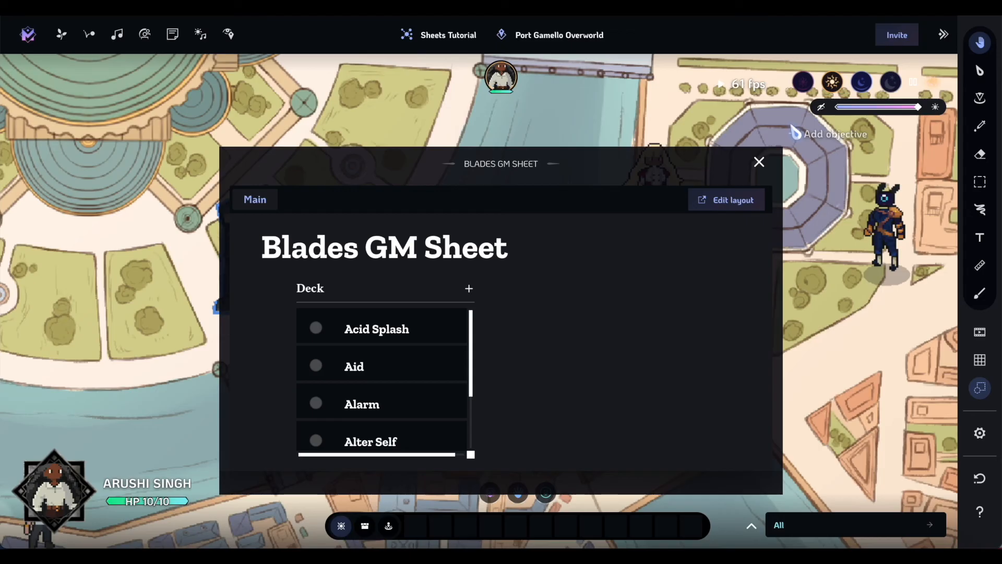
Look through the deck's spell cards and open Acid Splash's full sheet, moving it clear of the deck.
scroll(447, 413, "down", 2)
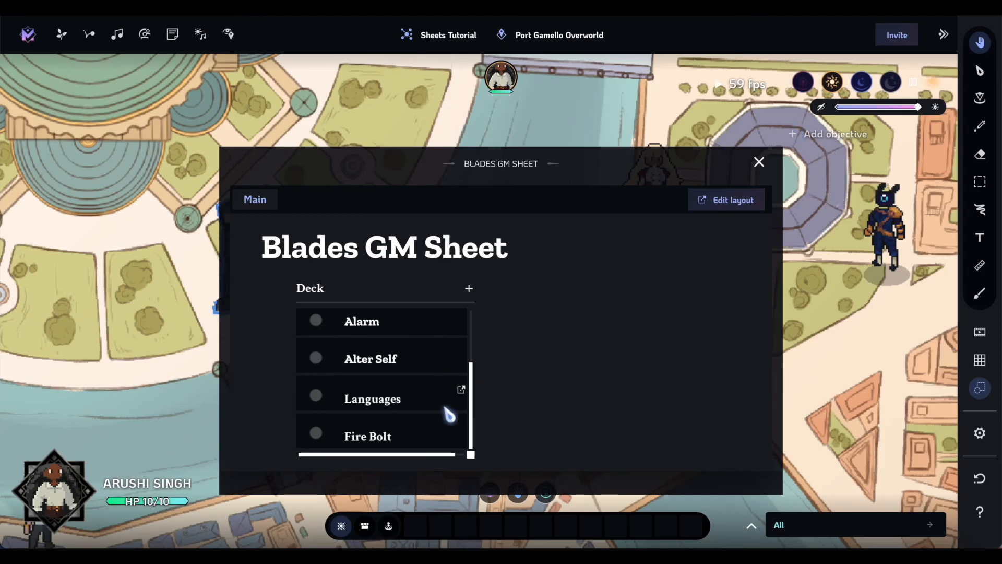
scroll(435, 359, "up", 2)
scroll(435, 360, "down", 2)
scroll(436, 354, "up", 2)
scroll(376, 382, "down", 2)
scroll(400, 342, "up", 2)
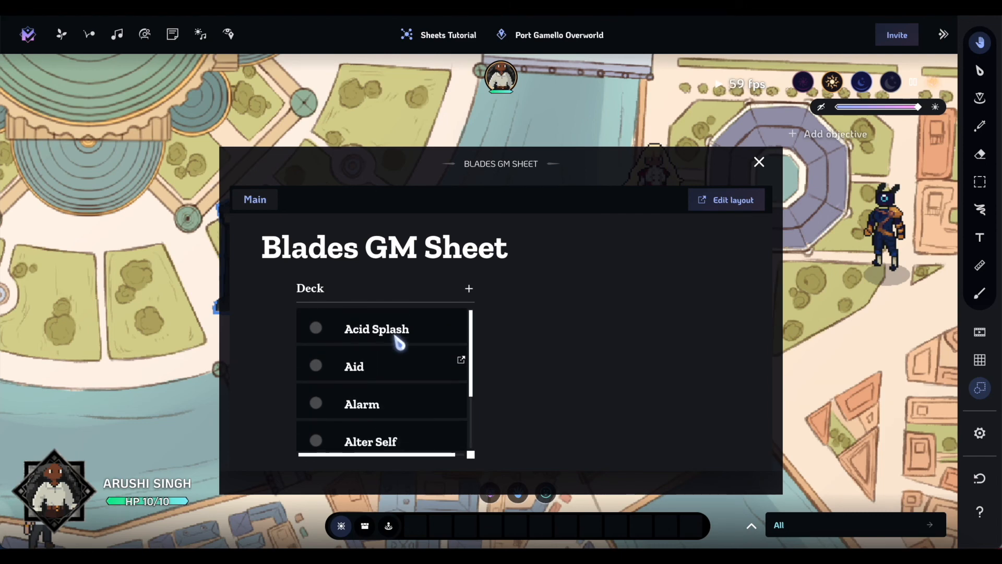
left_click(461, 323)
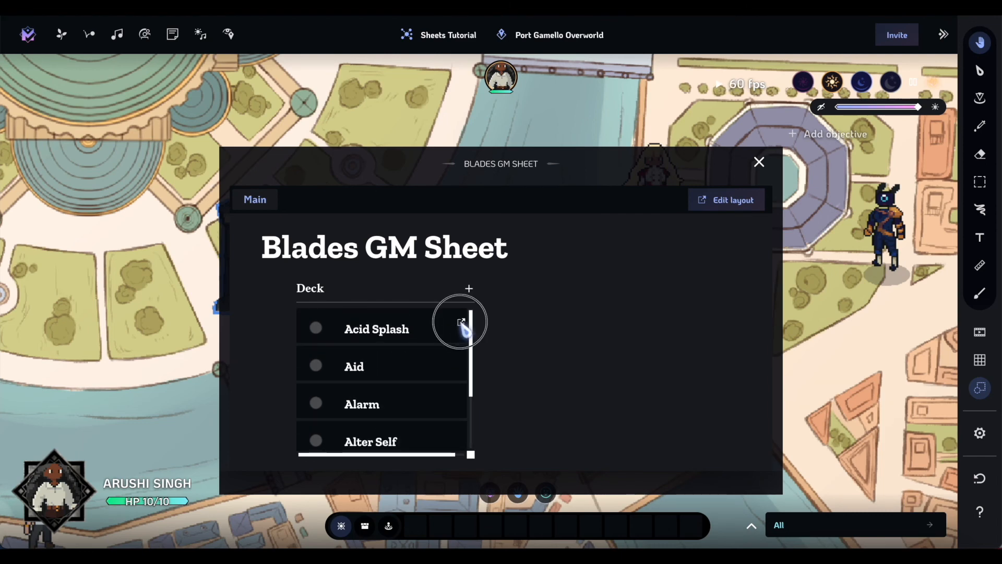
left_click_drag(593, 174, 731, 101)
Examine Acid Splash's spell details with the Blades GM Sheet moved aside so its deck stays in sight.
scroll(659, 259, "down", 1)
scroll(655, 249, "up", 2)
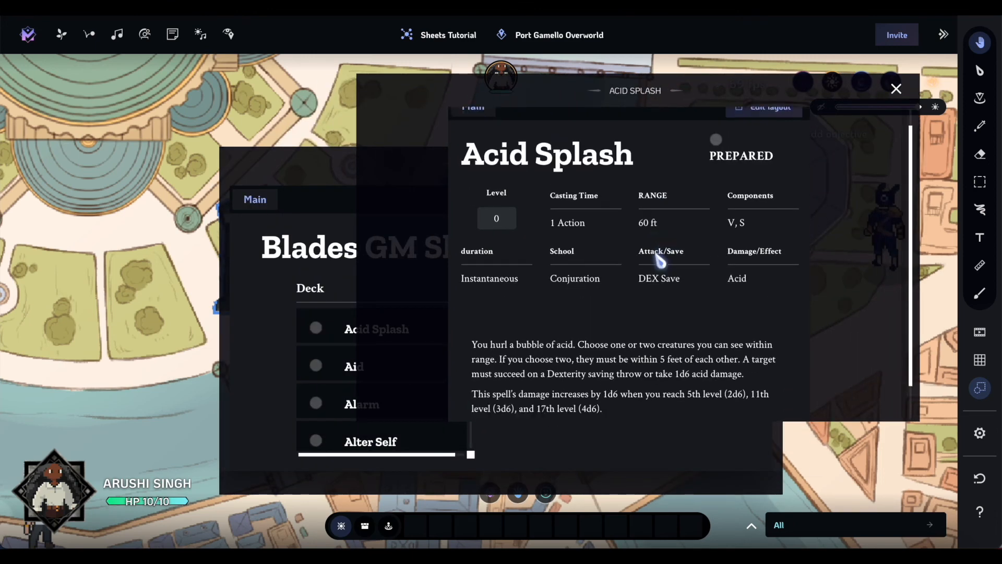
scroll(655, 249, "down", 2)
left_click_drag(331, 178, 189, 187)
left_click(416, 145)
scroll(313, 355, "down", 1)
scroll(313, 358, "up", 1)
scroll(590, 152, "up", 2)
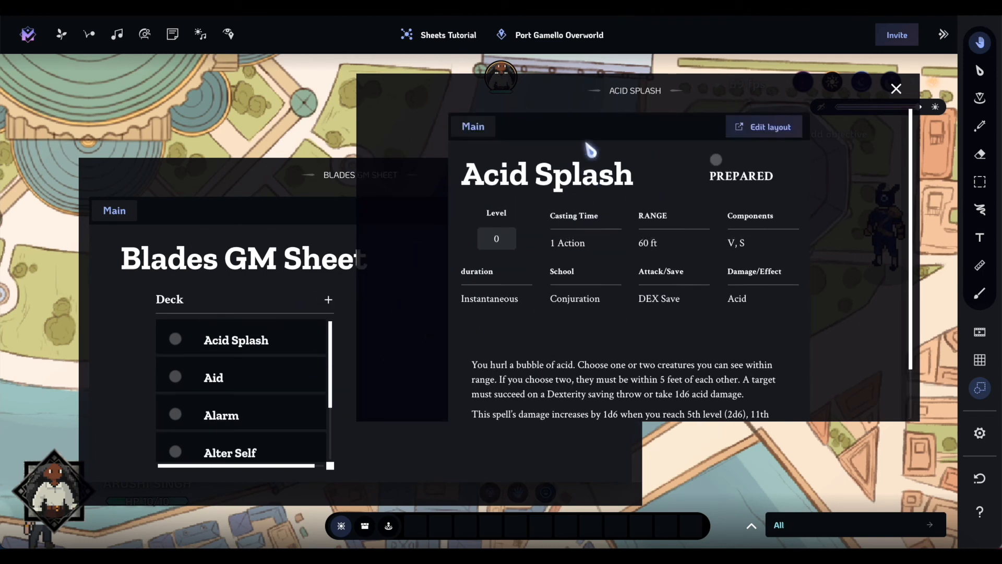
scroll(210, 366, "down", 2)
scroll(210, 366, "up", 2)
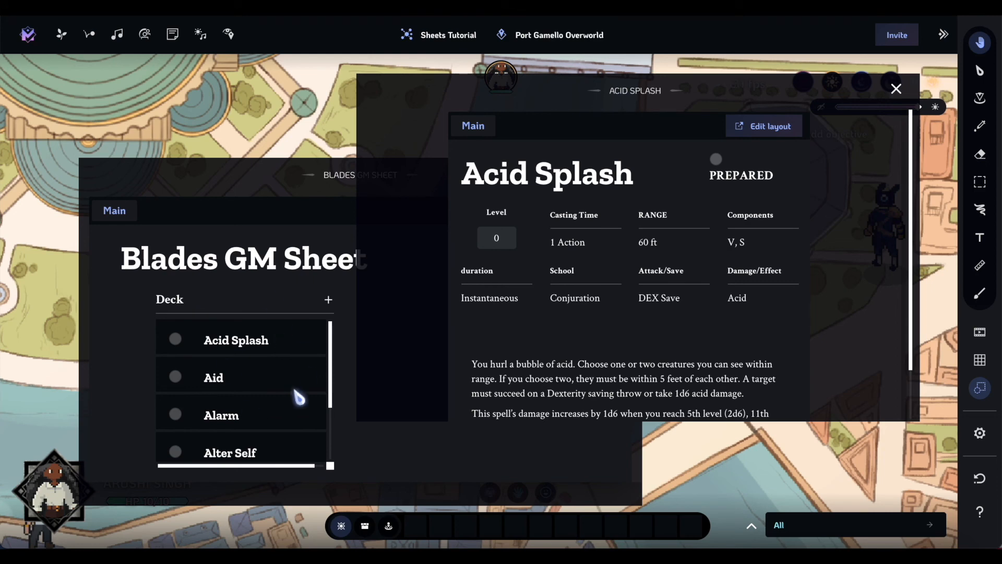
left_click(172, 34)
left_click(171, 34)
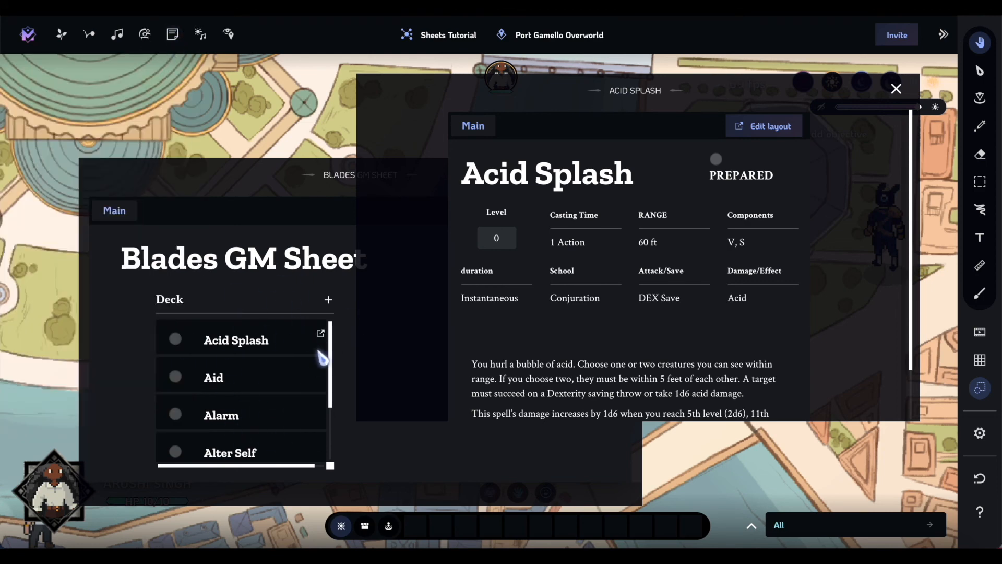
Edit the layout of this Acid Splash sheet and place a Long Text block beneath the spell description.
scroll(601, 246, "down", 1)
scroll(600, 254, "up", 1)
left_click(755, 129)
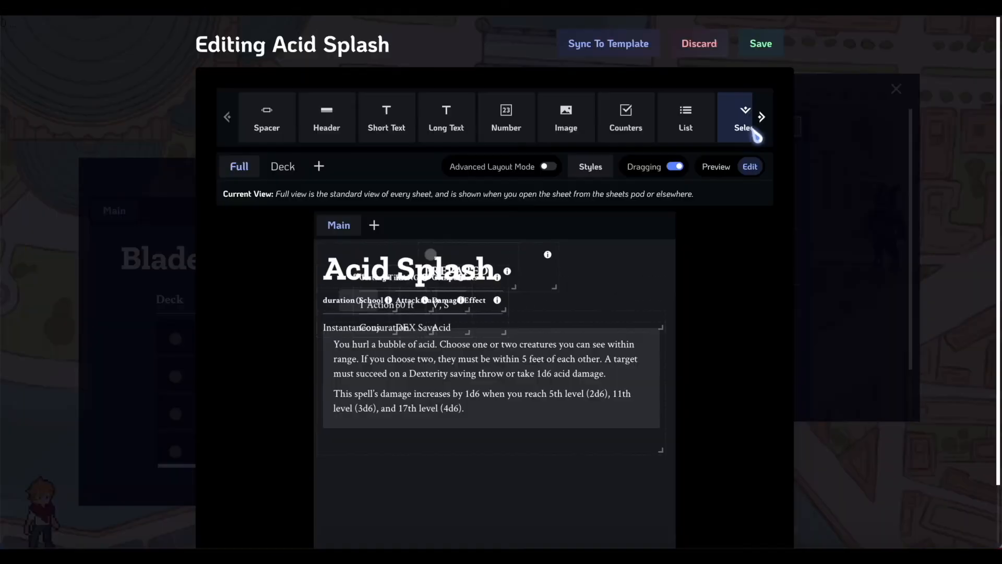
scroll(649, 361, "down", 1)
scroll(649, 358, "up", 1)
scroll(674, 127, "right", 10)
scroll(668, 128, "right", 10)
scroll(660, 133, "left", 2)
scroll(660, 133, "right", 9)
scroll(660, 125, "left", 9)
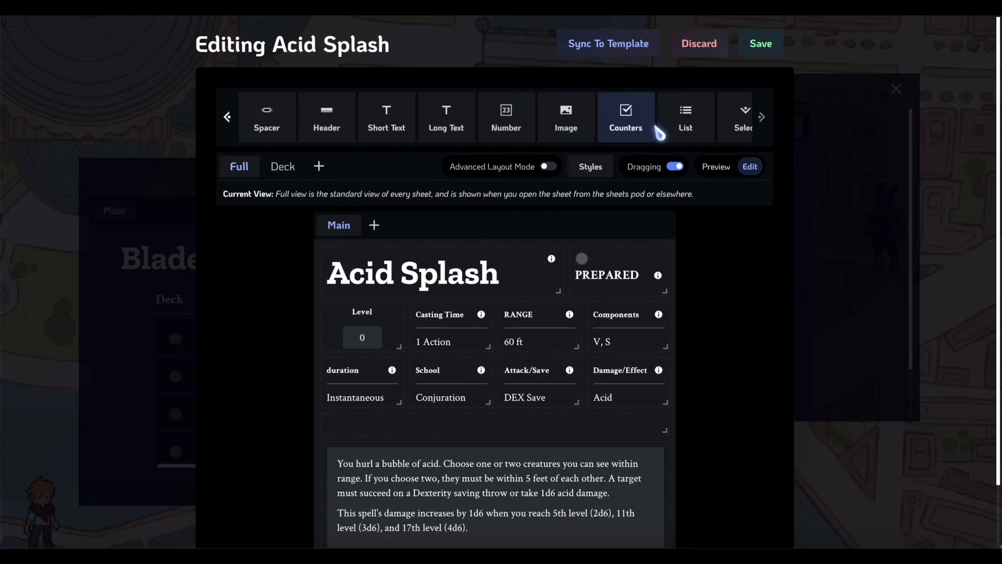
left_click_drag(447, 119, 340, 484)
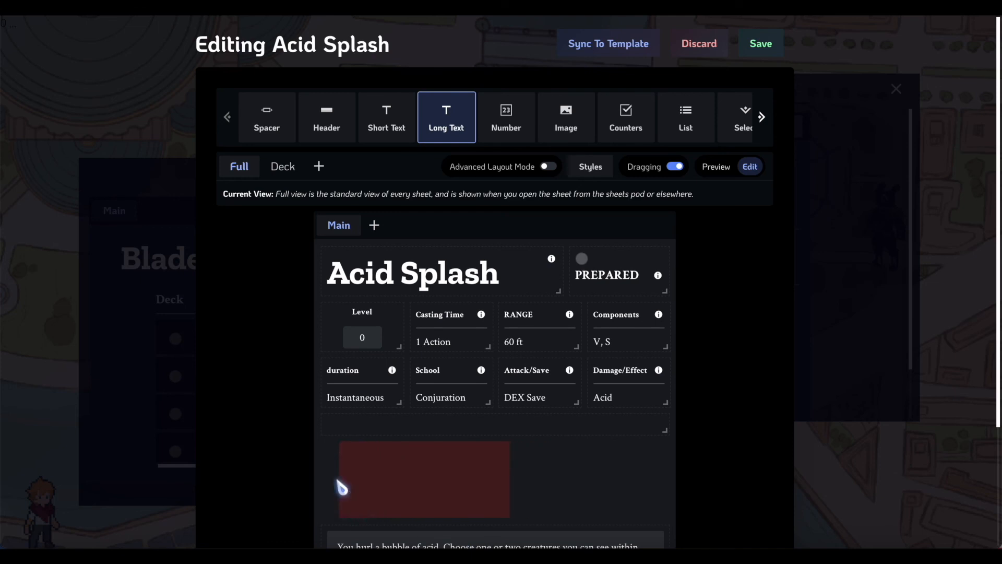
scroll(340, 483, "down", 3)
left_click_drag(410, 308, 370, 448)
Title the new Long Text block NOTES and widen it to the full width of the sheet.
double_click(365, 444)
type("NOTES")
scroll(615, 381, "up", 1)
scroll(547, 446, "down", 1)
left_click_drag(485, 497, 666, 514)
scroll(682, 443, "up", 1)
scroll(682, 442, "up", 2)
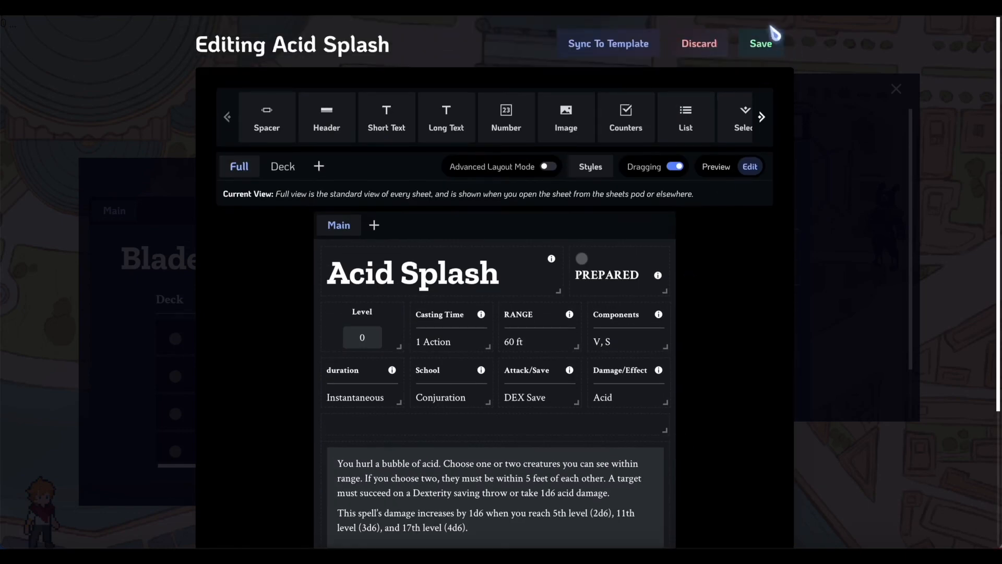
Save the Acid Splash layout and enter "Hi" in the sheet's NOTES text.
left_click(761, 40)
scroll(596, 191, "down", 3)
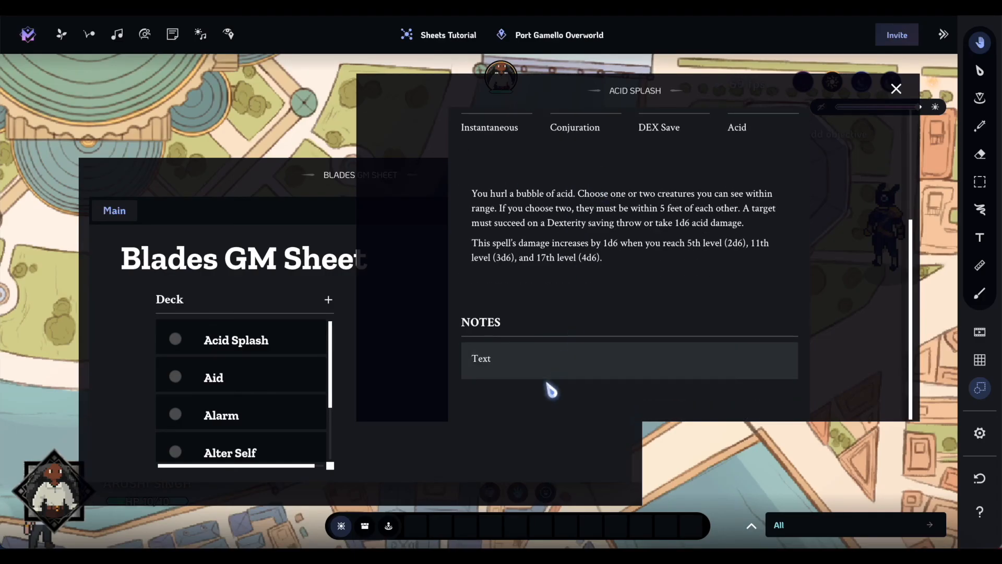
left_click(546, 358)
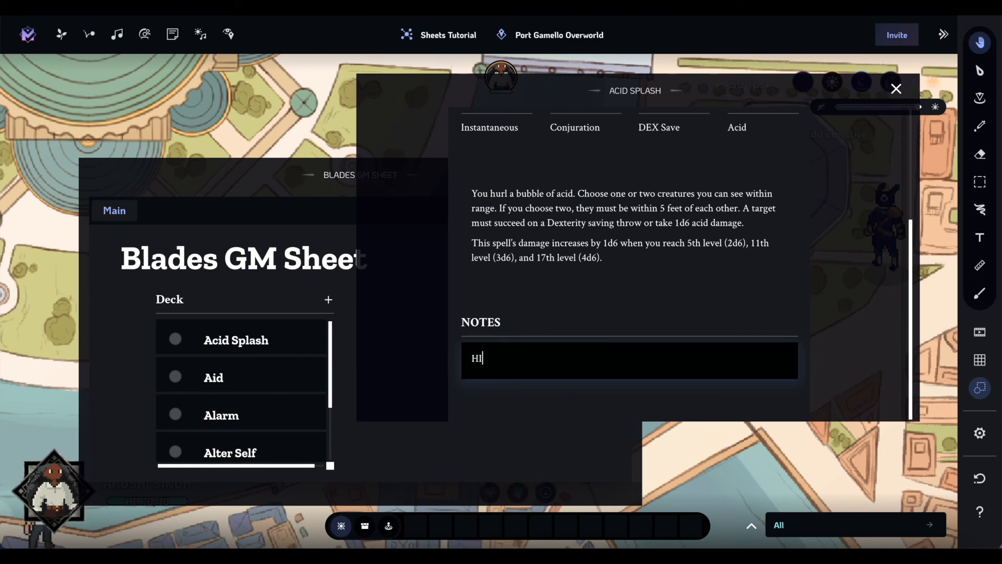
scroll(567, 324, "up", 3)
Close Acid Splash, reopen it from the deck to check its NOTES text, and close it again.
left_click(897, 89)
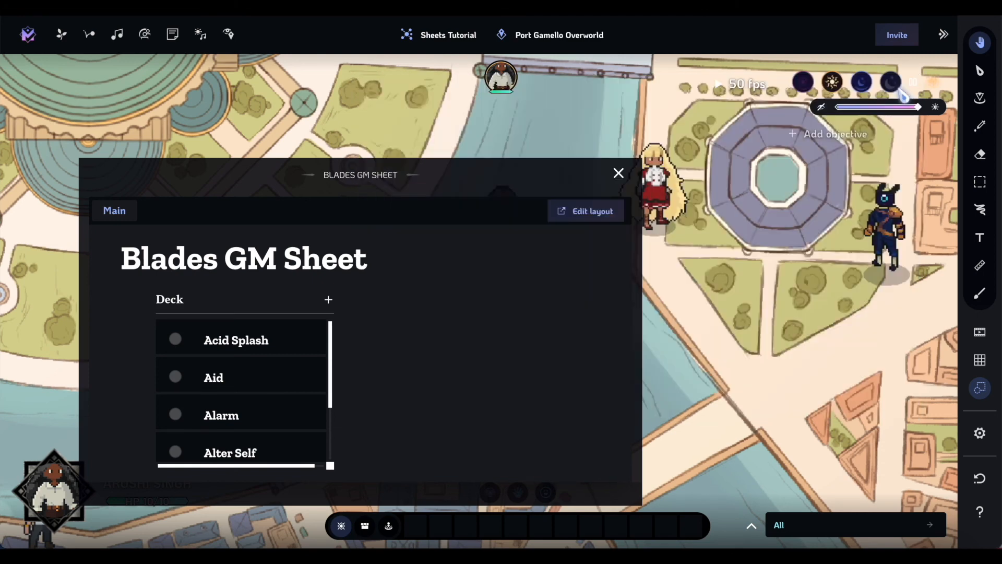
left_click(319, 337)
scroll(486, 334, "down", 3)
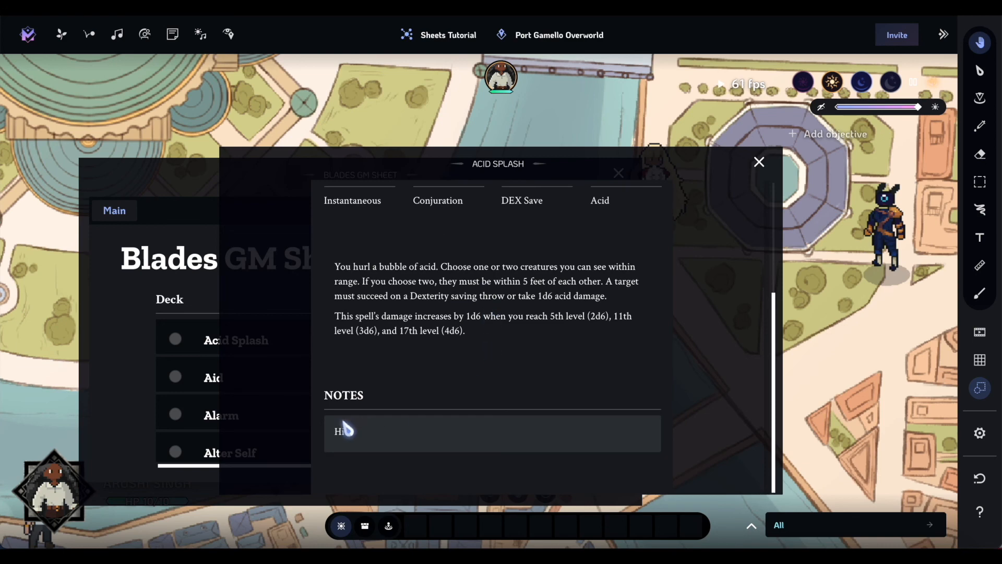
scroll(385, 356, "up", 3)
left_click(759, 161)
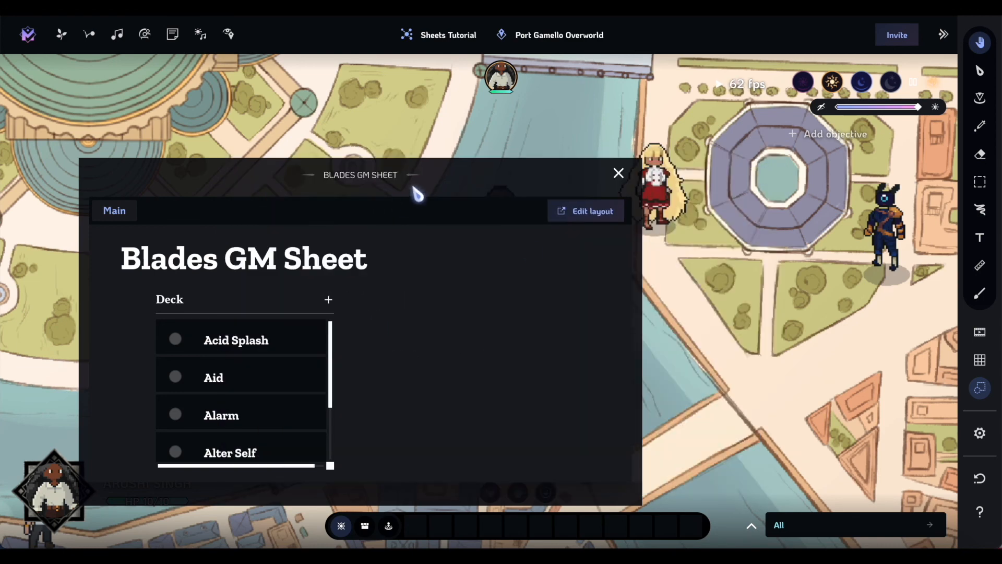
Move the Blades GM Sheet to the middle, look through all the spell cards in its deck, and close it.
left_click_drag(407, 196, 583, 146)
scroll(441, 295, "down", 2)
scroll(420, 293, "up", 1)
scroll(422, 294, "down", 1)
scroll(427, 282, "up", 2)
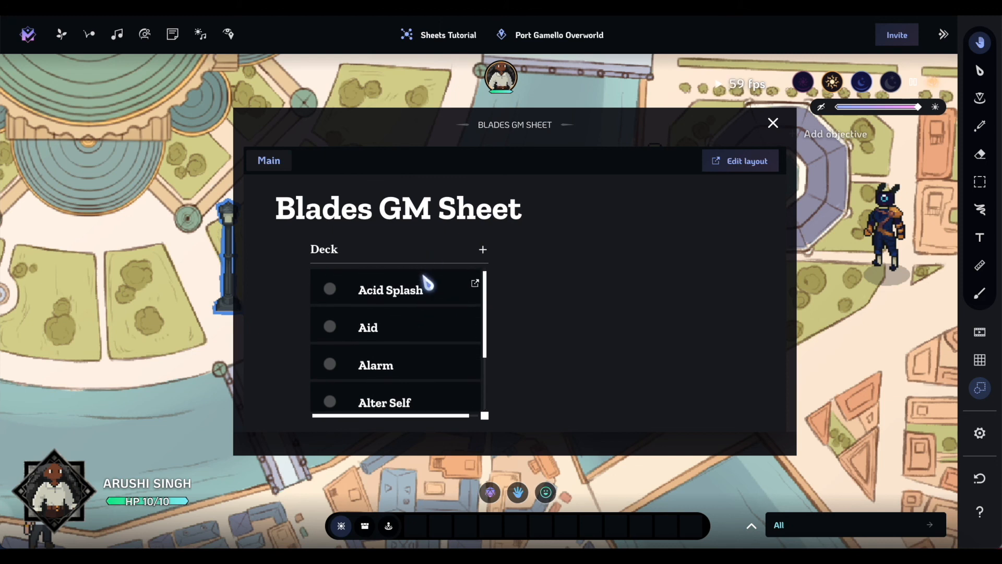
scroll(427, 368, "down", 1)
scroll(427, 368, "up", 1)
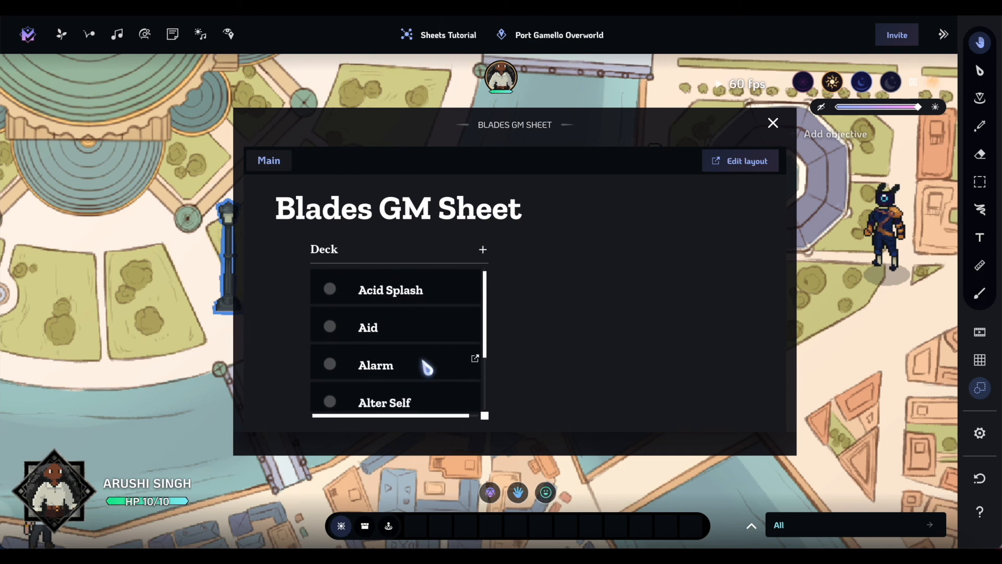
scroll(426, 334, "down", 2)
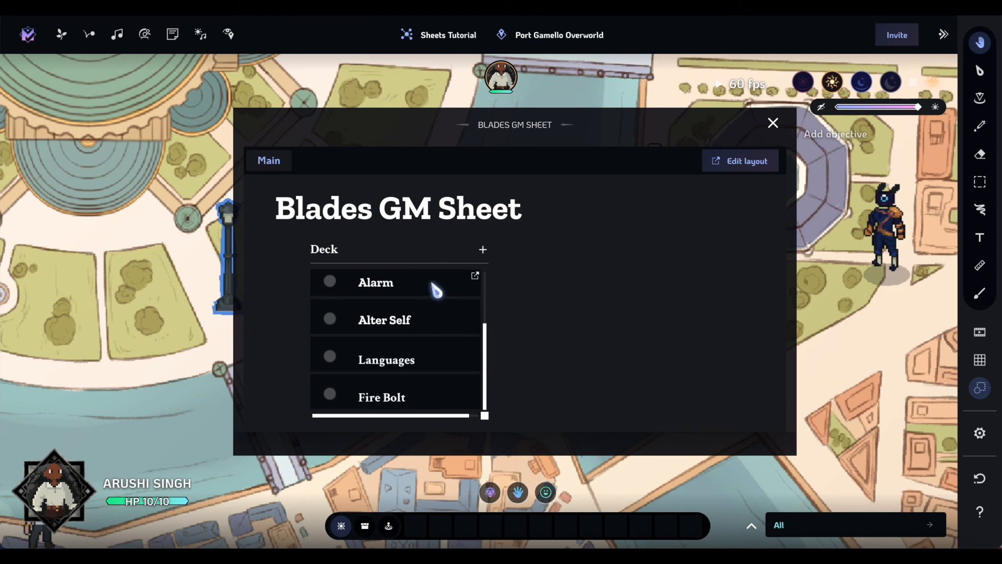
scroll(438, 293, "up", 2)
scroll(441, 313, "down", 2)
scroll(447, 335, "up", 2)
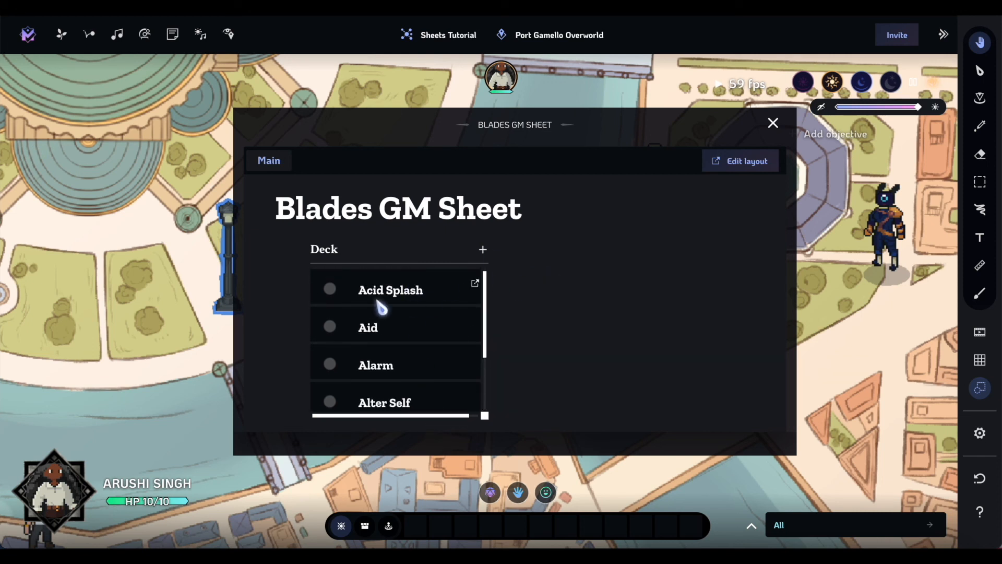
scroll(407, 354, "down", 2)
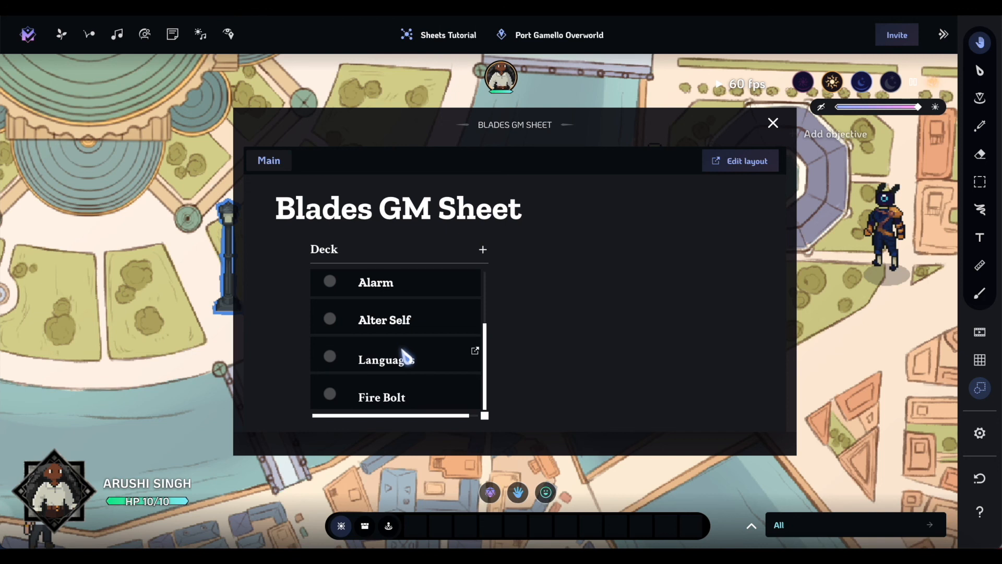
scroll(402, 277, "up", 2)
scroll(403, 275, "down", 2)
scroll(394, 359, "up", 2)
scroll(393, 358, "down", 2)
scroll(405, 334, "up", 2)
scroll(407, 373, "down", 2)
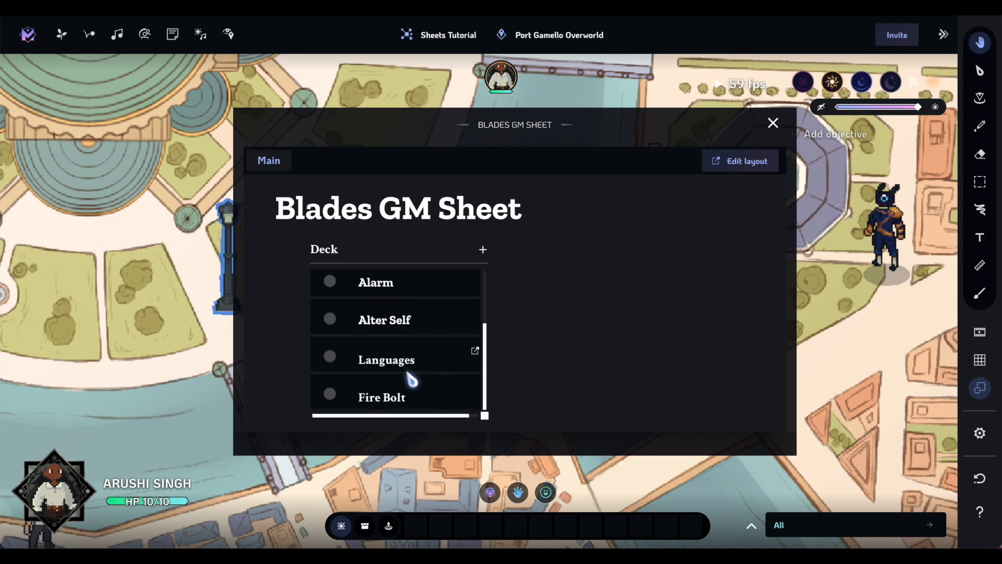
left_click(473, 313)
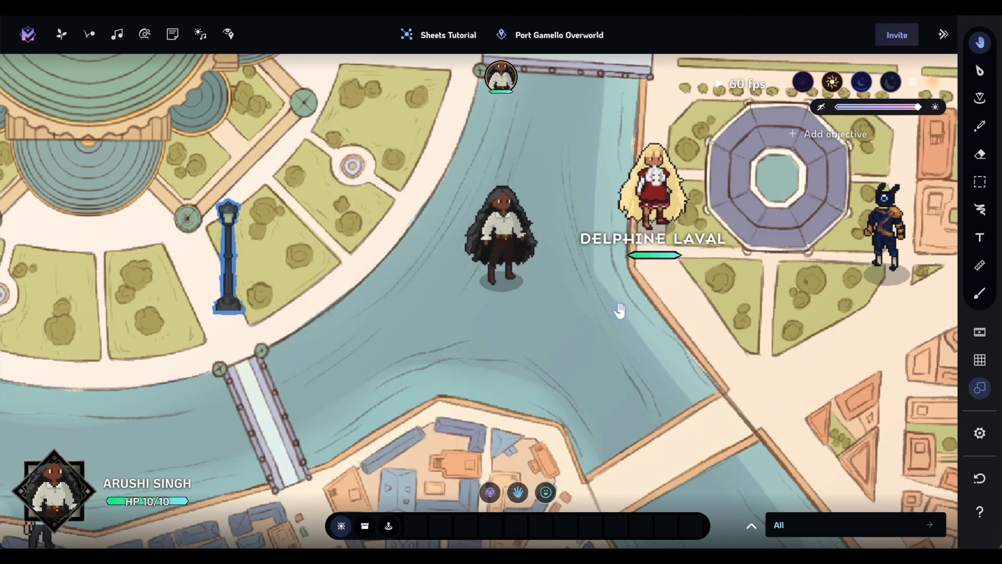